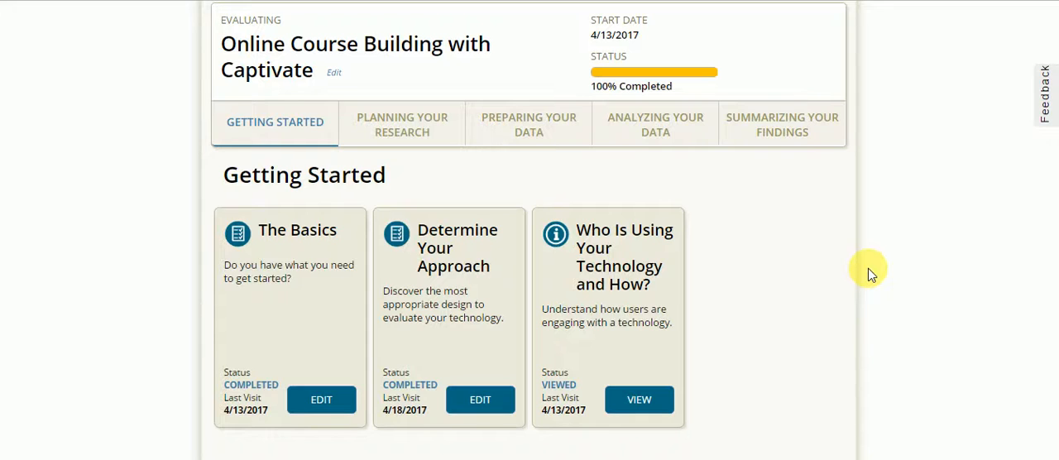
# - Open The Basics, review its answers on the technology, desired outcome and technology users, and save it as complete
pyautogui.click(317, 403)
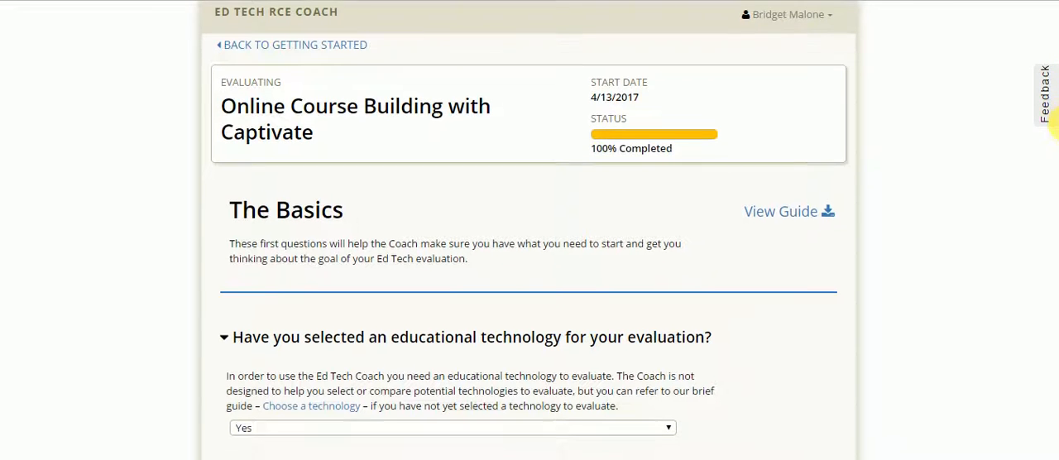
pyautogui.scroll(-1, 1051, 116)
pyautogui.scroll(-1, 1052, 149)
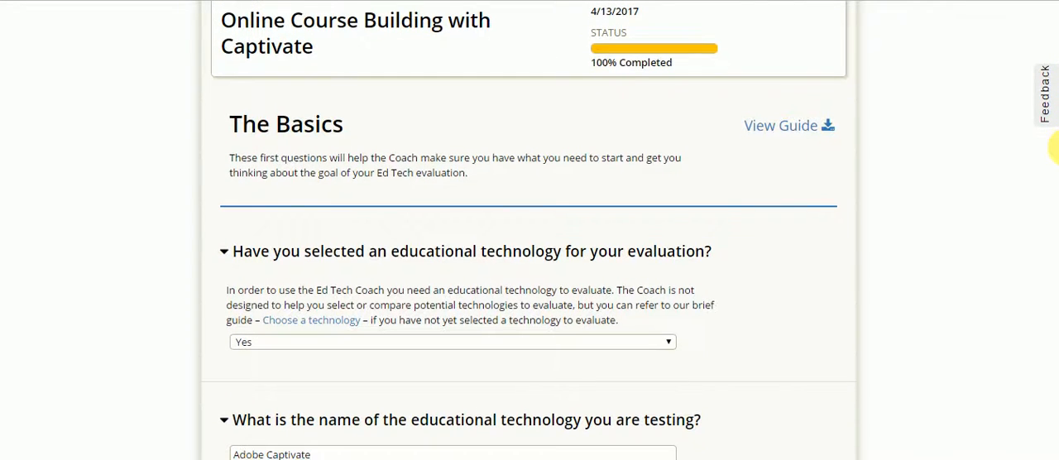
pyautogui.scroll(-2, 1054, 153)
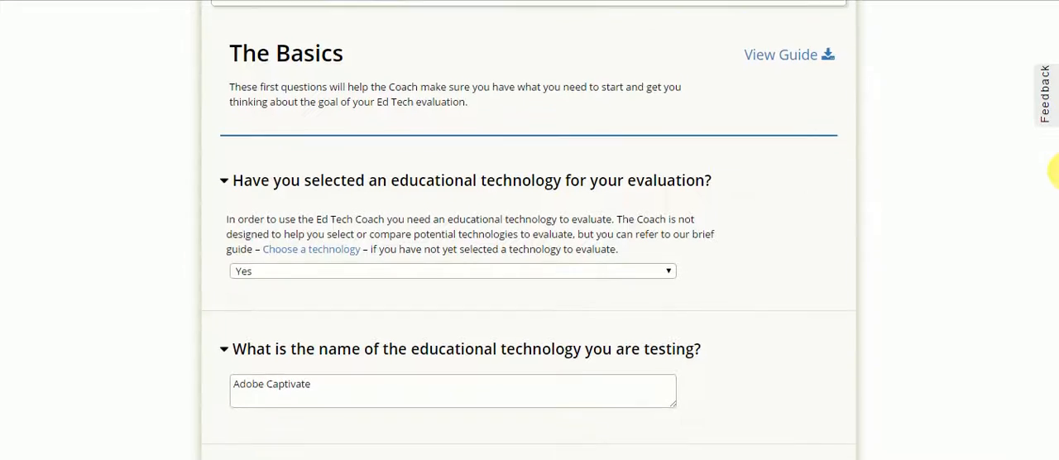
pyautogui.scroll(-2, 1054, 187)
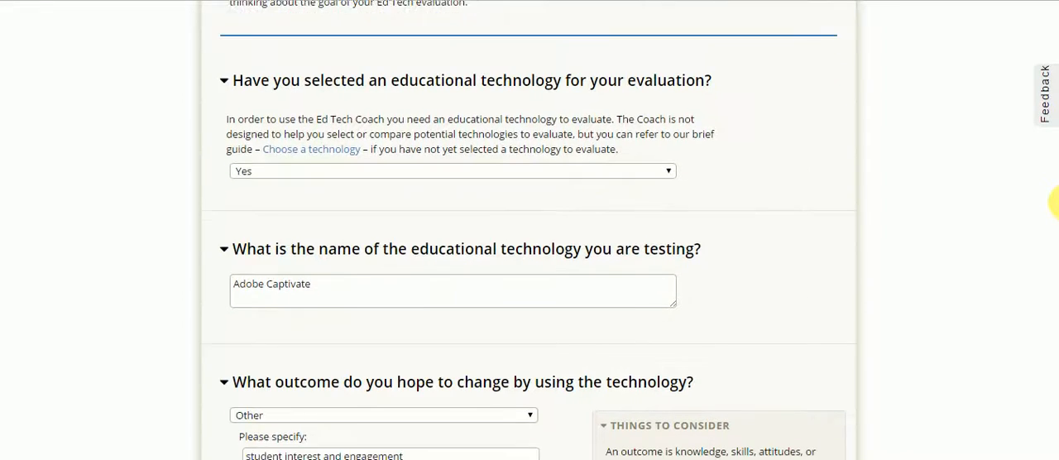
pyautogui.scroll(-2, 1054, 211)
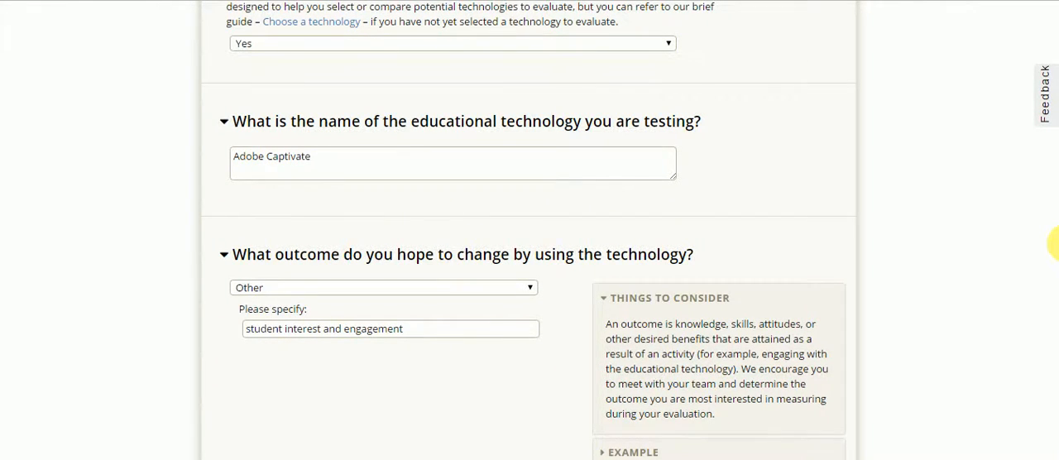
pyautogui.scroll(-5, 1053, 244)
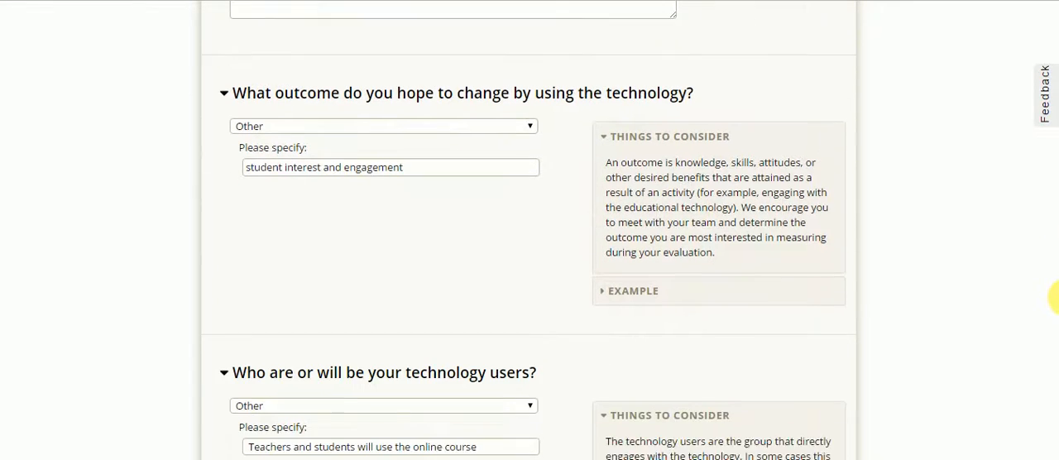
pyautogui.scroll(-1, 1054, 327)
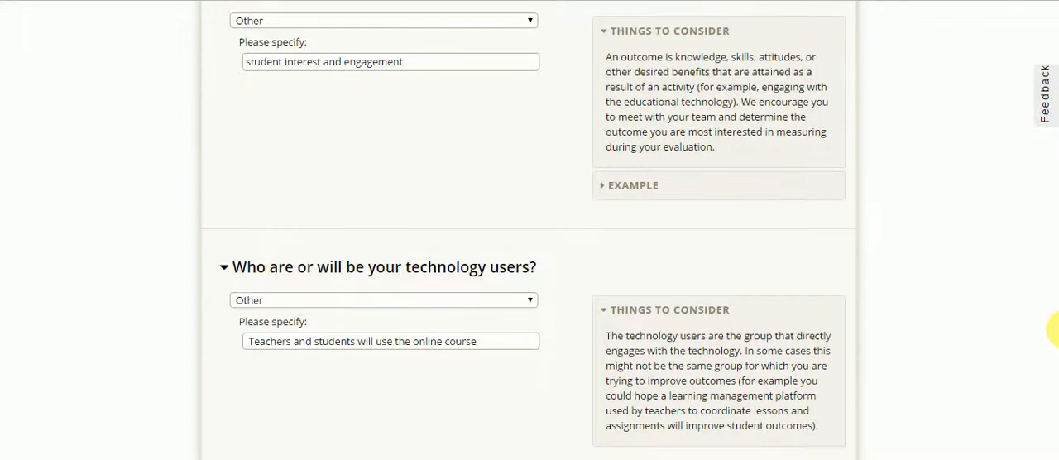
pyautogui.scroll(-1, 1053, 341)
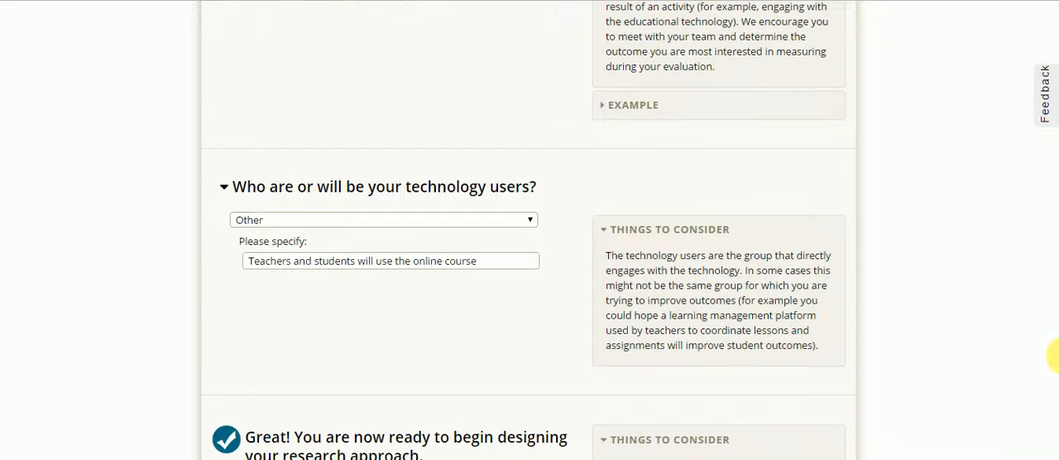
pyautogui.scroll(-1, 1054, 355)
pyautogui.scroll(-2, 1053, 358)
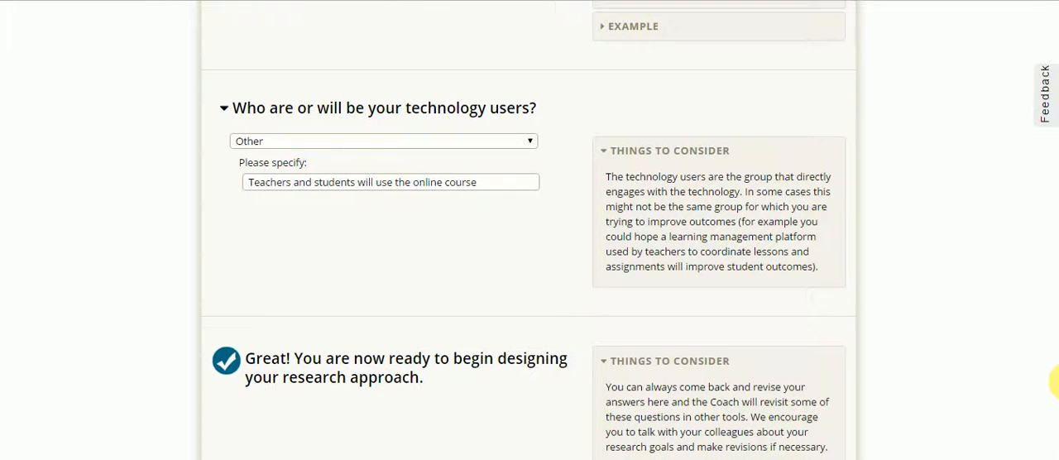
pyautogui.scroll(-3, 1053, 381)
pyautogui.scroll(-1, 1056, 426)
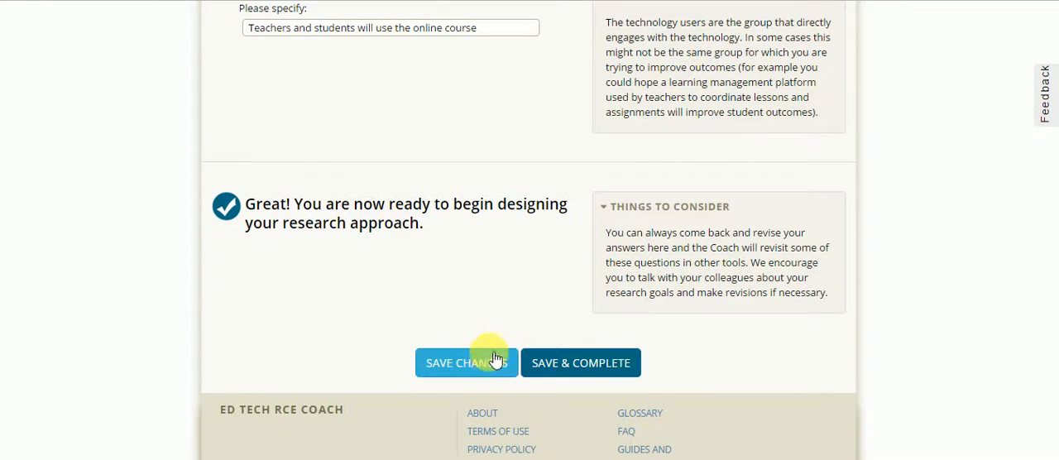
pyautogui.click(553, 367)
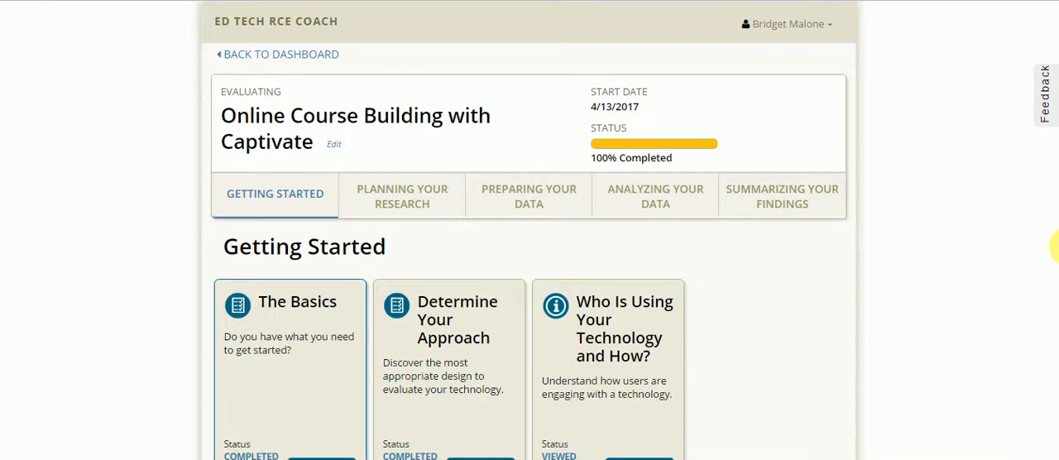
# - Open Determine Your Approach, review the group comparison and random assignment answers, and save it as complete
pyautogui.scroll(-1, 1054, 237)
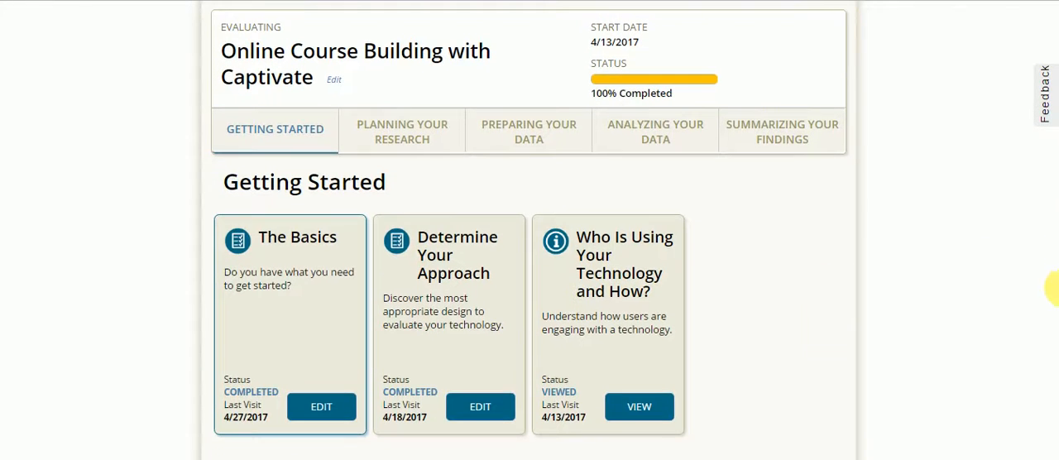
pyautogui.click(494, 409)
pyautogui.scroll(-5, 1055, 191)
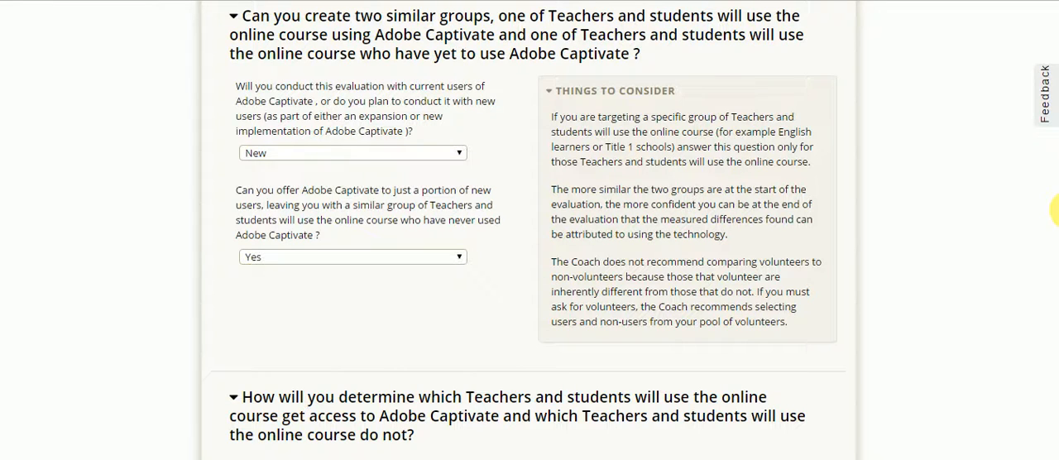
pyautogui.moveTo(1058, 210); pyautogui.dragTo(1058, 212)
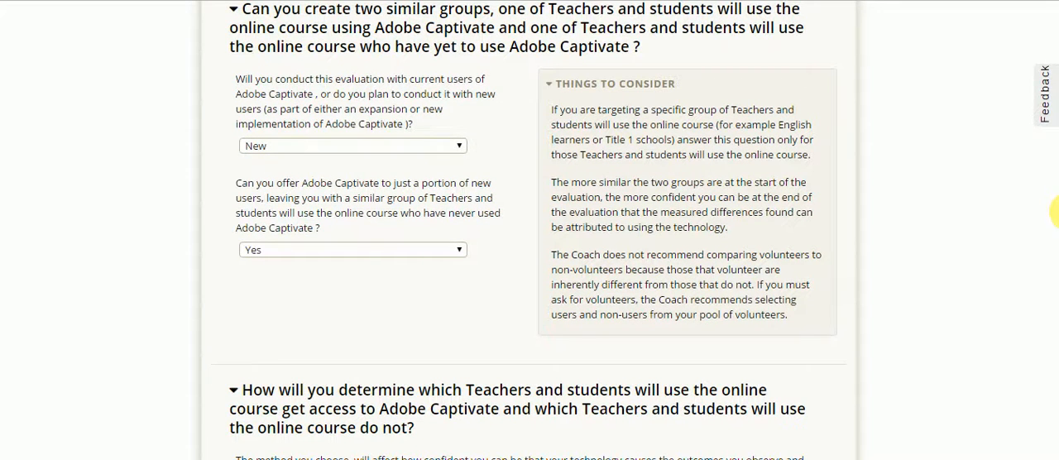
pyautogui.moveTo(1058, 210); pyautogui.dragTo(1057, 260)
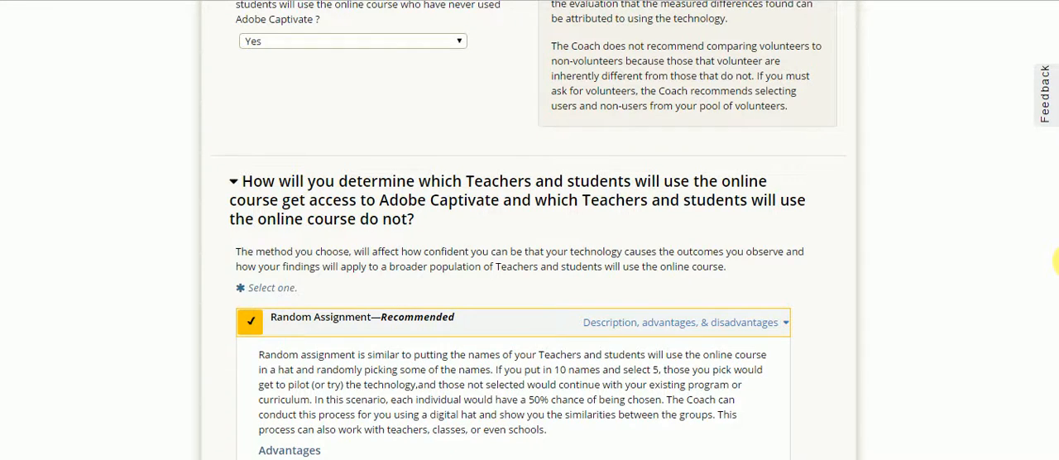
pyautogui.moveTo(1055, 262); pyautogui.dragTo(1055, 459)
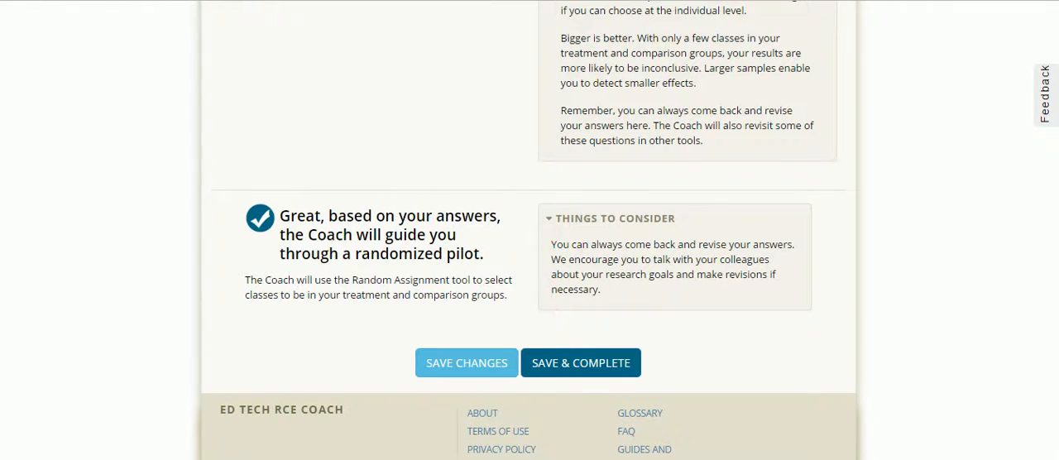
pyautogui.click(586, 369)
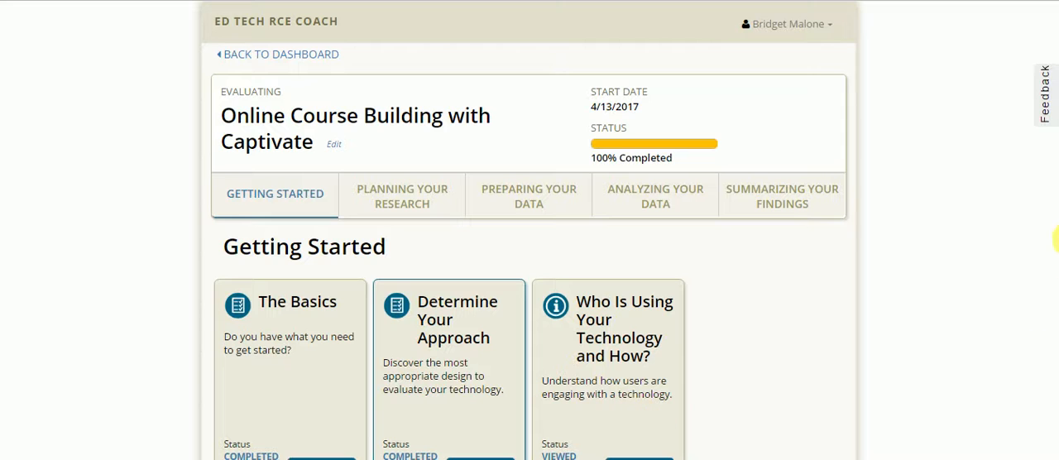
# - Read the Who Is Using Your Technology and How? page on why to use usage data and how to obtain it, and finish it
pyautogui.scroll(-1, 1053, 273)
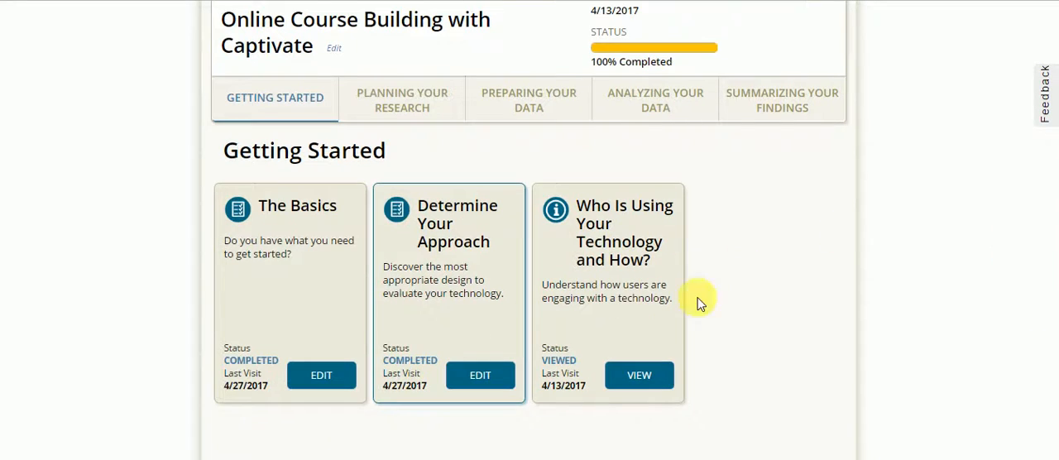
pyautogui.click(641, 377)
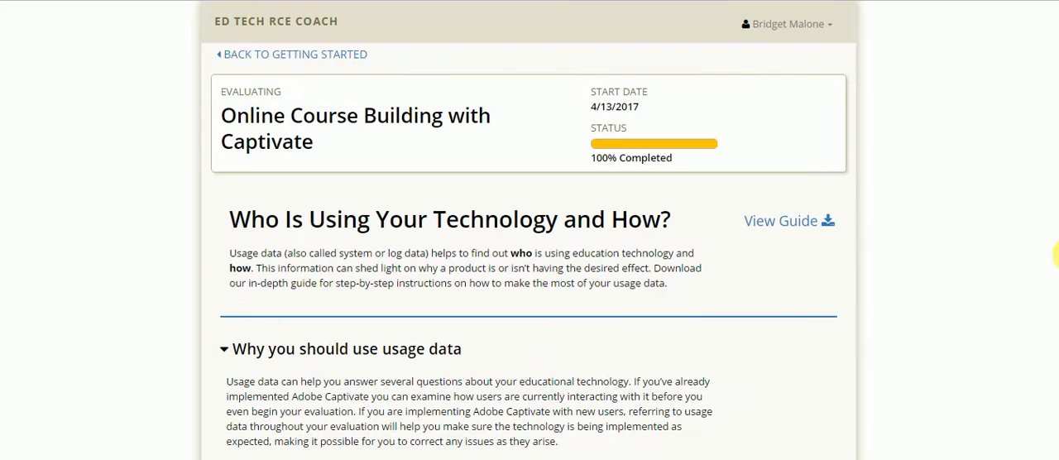
pyautogui.scroll(-5, 1053, 256)
pyautogui.scroll(-5, 1053, 258)
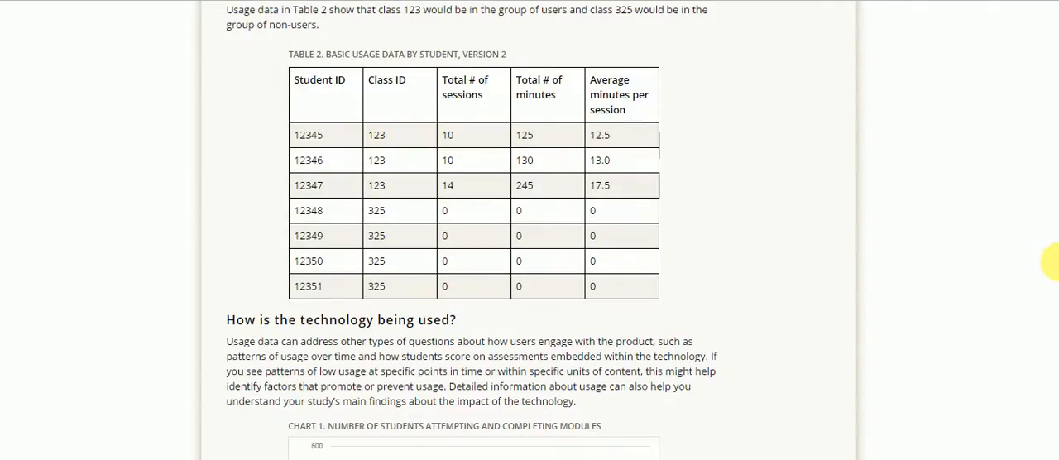
pyautogui.scroll(-8, 1051, 261)
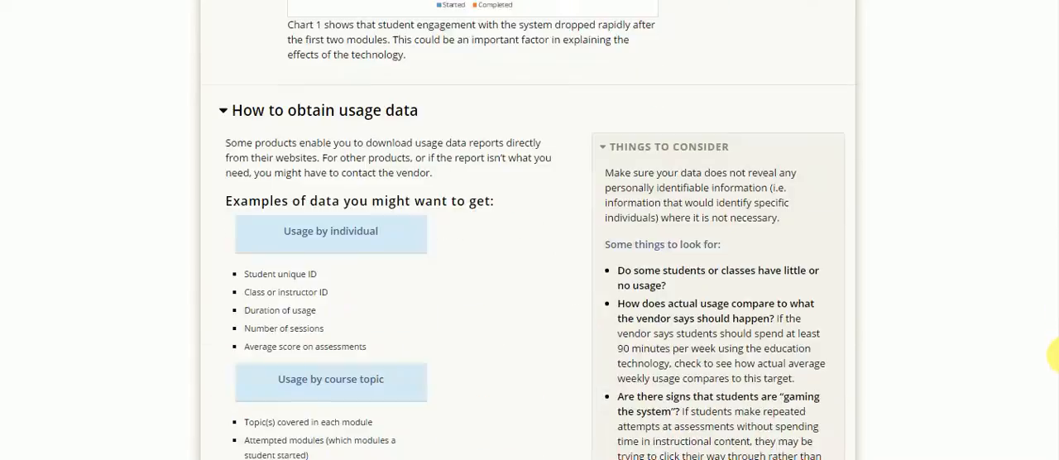
pyautogui.scroll(-6, 1053, 354)
pyautogui.scroll(15, 1052, 331)
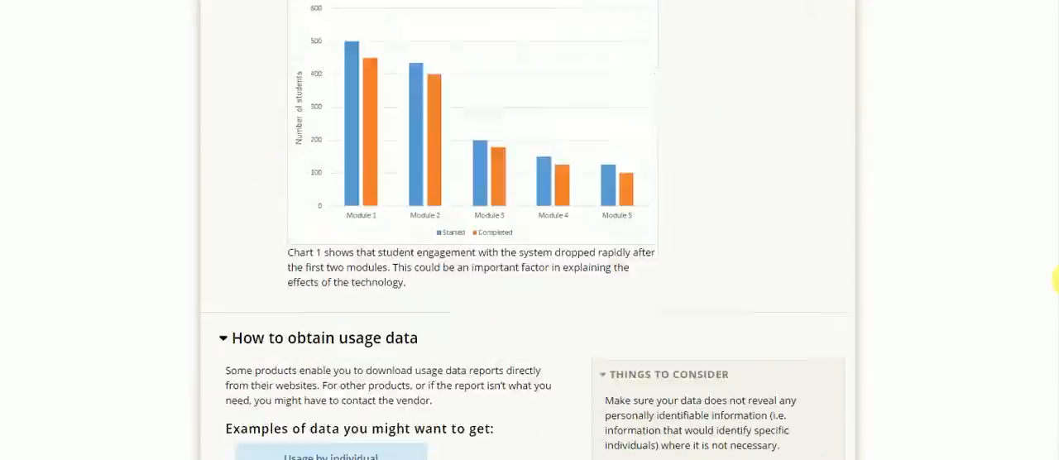
pyautogui.scroll(2, 1056, 116)
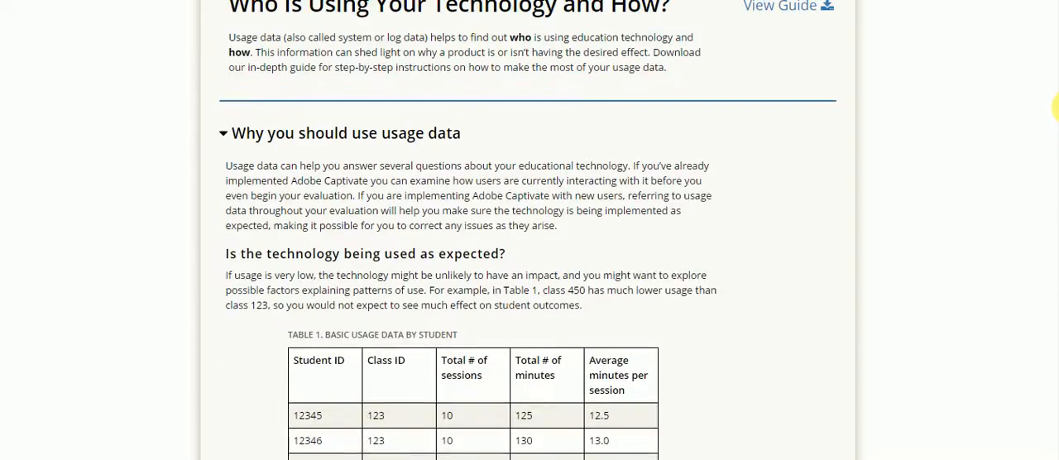
pyautogui.scroll(-14, 1056, 96)
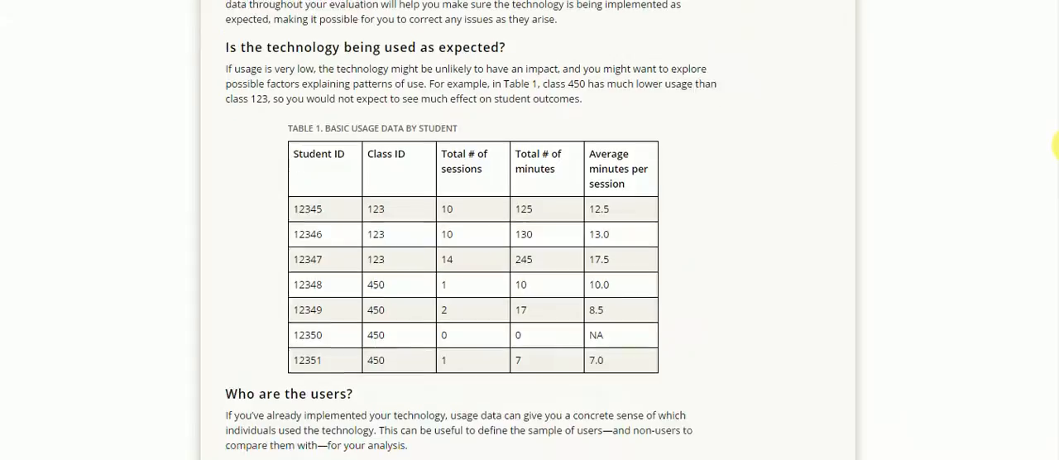
pyautogui.scroll(13, 1056, 149)
pyautogui.scroll(5, 1056, 96)
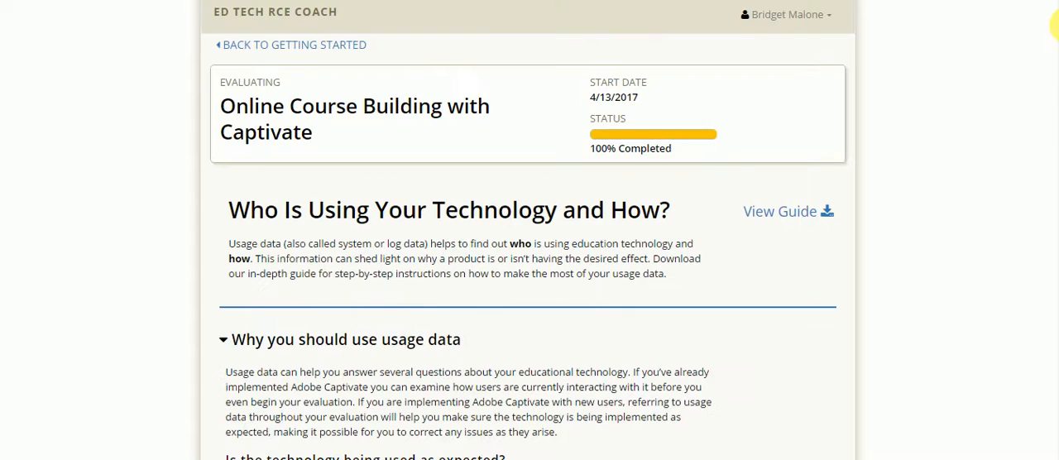
pyautogui.scroll(-1, 1054, 116)
pyautogui.scroll(-15, 1052, 106)
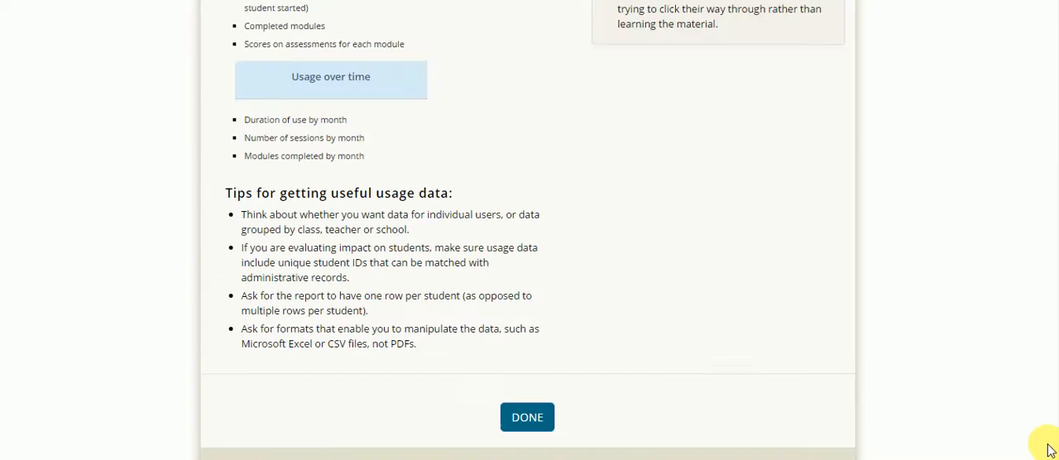
pyautogui.click(529, 354)
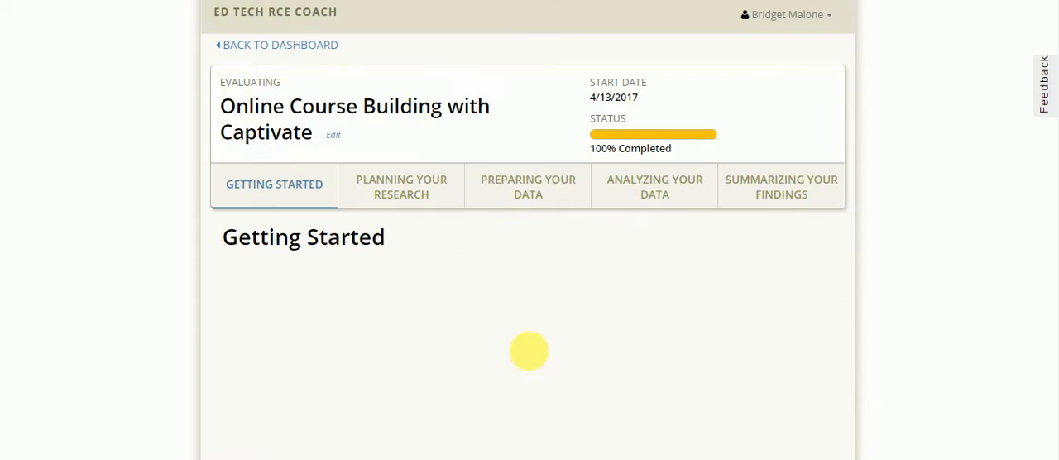
# - In Planning Your Research, open Craft Your Research Question, review the assembled question, and save it as complete
pyautogui.click(406, 195)
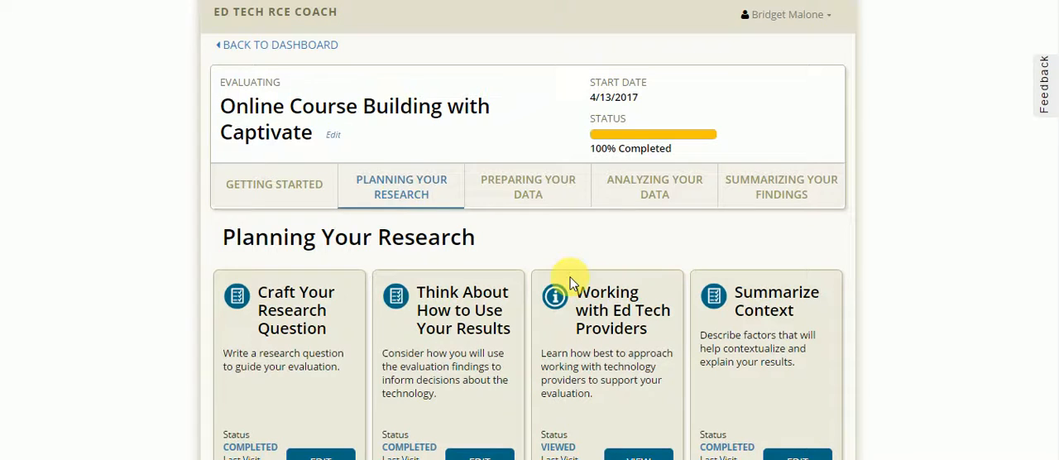
pyautogui.scroll(-1, 1054, 248)
pyautogui.scroll(-2, 1051, 249)
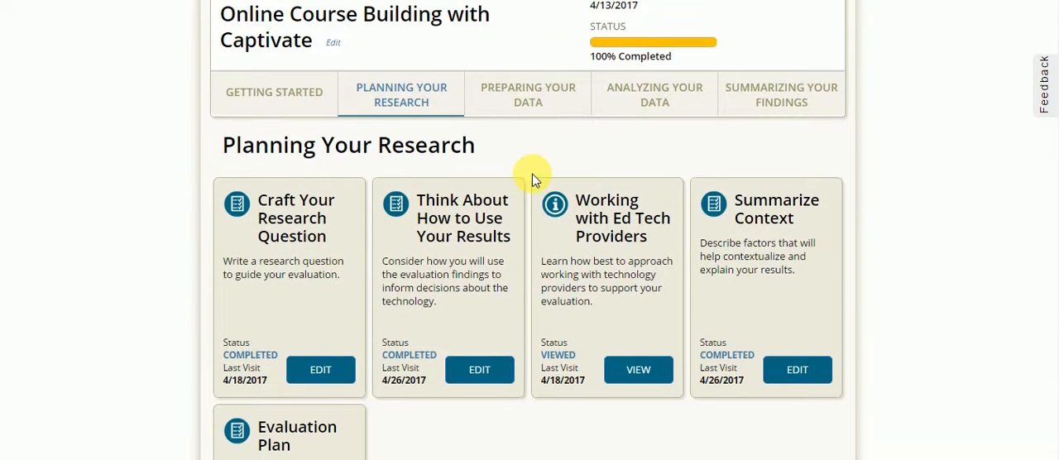
pyautogui.click(322, 369)
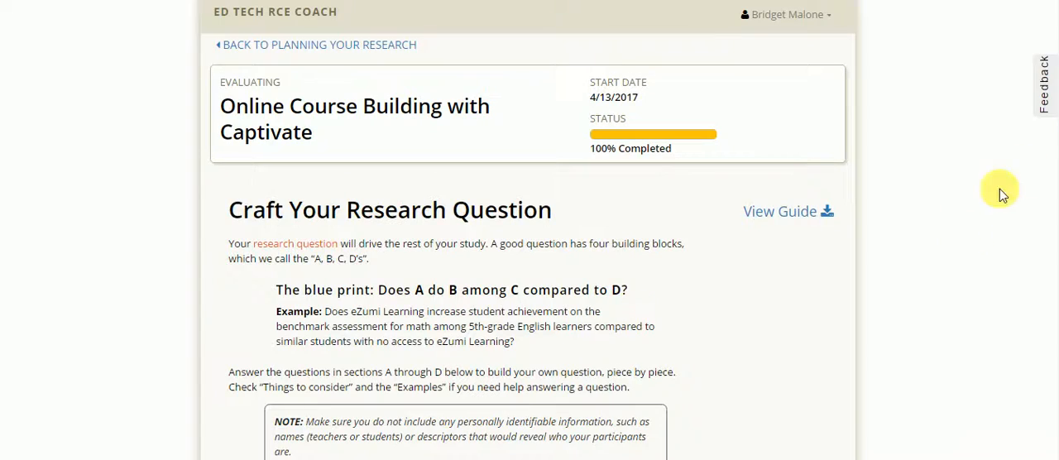
pyautogui.scroll(-15, 1054, 177)
pyautogui.scroll(-8, 1056, 381)
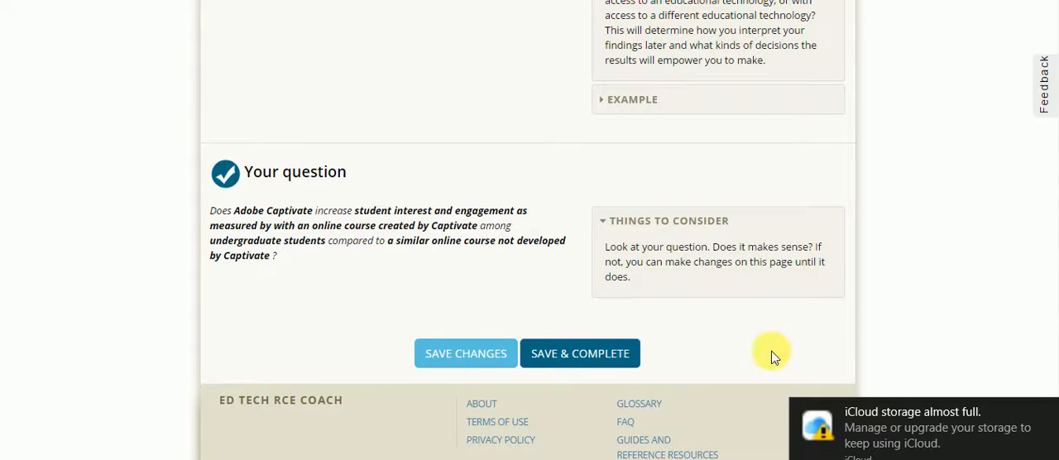
pyautogui.click(585, 356)
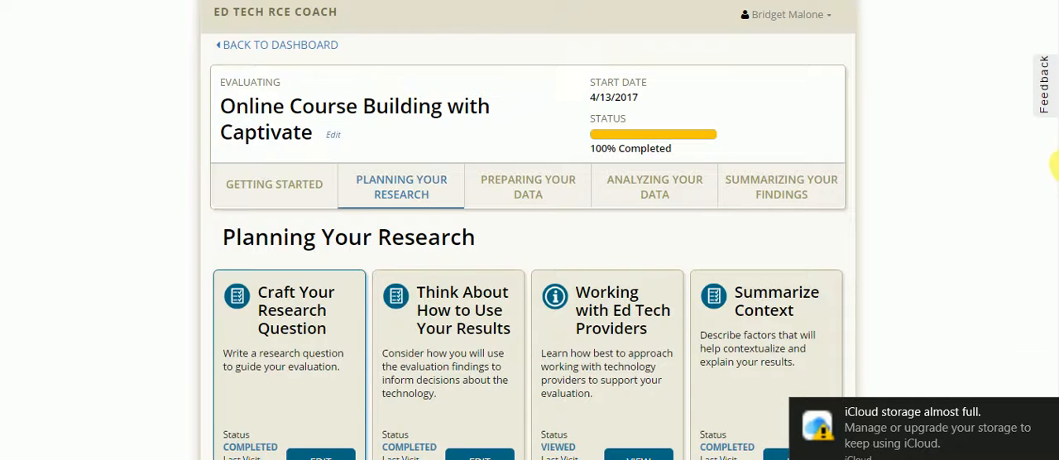
# - Open Think About How to Use Your Results and correct the monthly subscription price to $29.99 in the Adobe Captivate cost description
pyautogui.scroll(-1, 1053, 211)
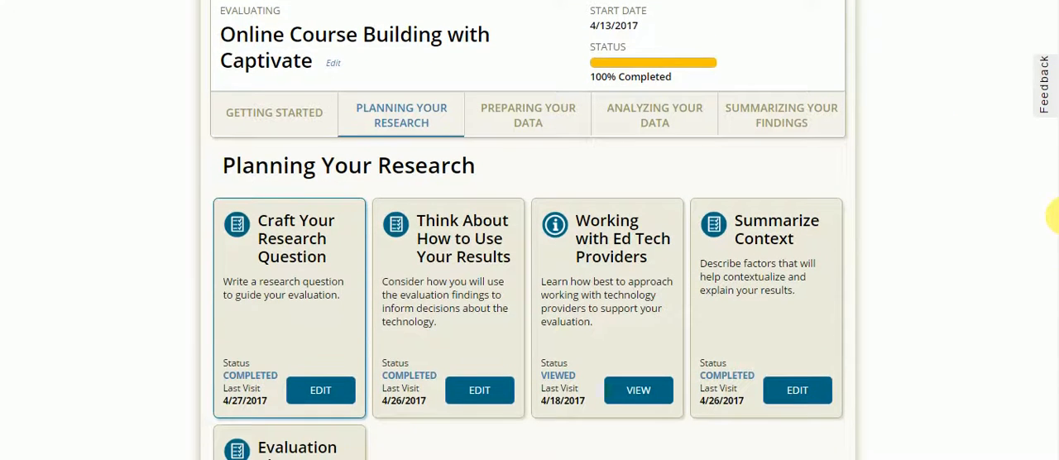
pyautogui.click(465, 394)
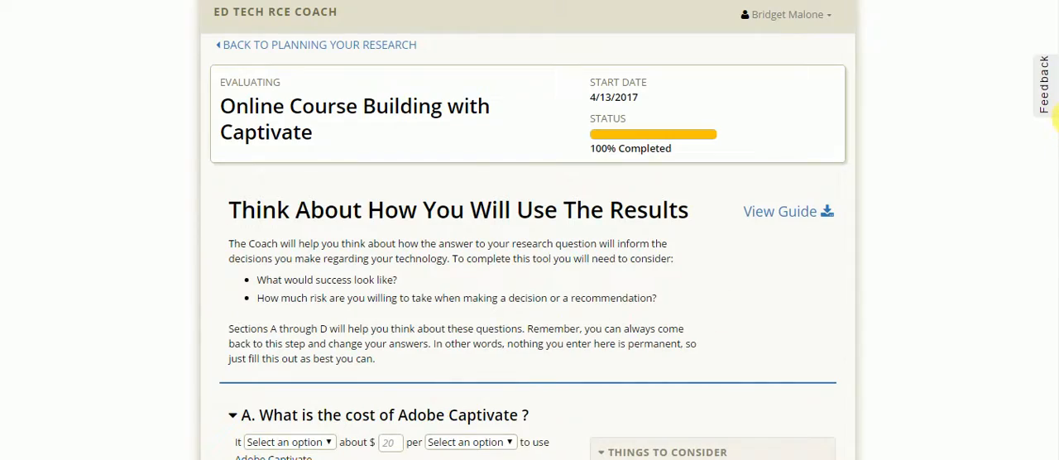
pyautogui.scroll(-8, 1055, 258)
pyautogui.moveTo(1057, 332); pyautogui.dragTo(1057, 126)
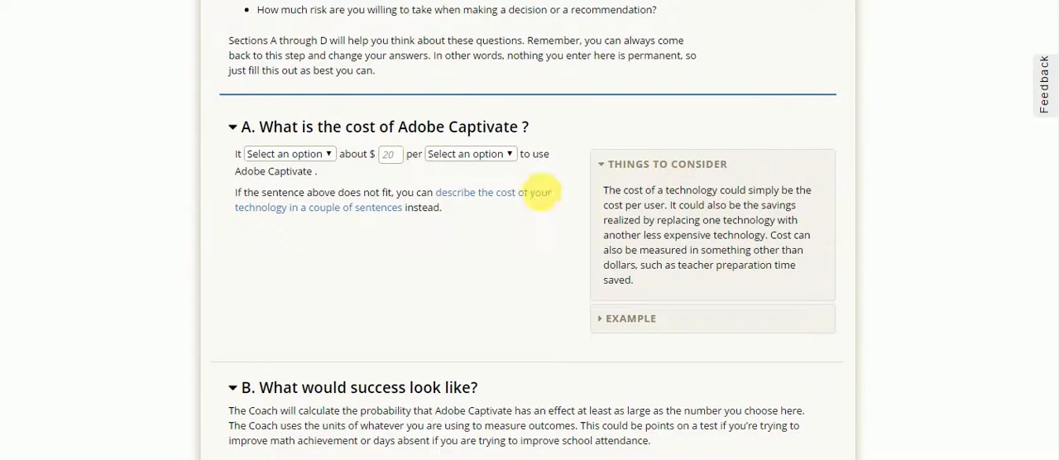
pyautogui.click(511, 199)
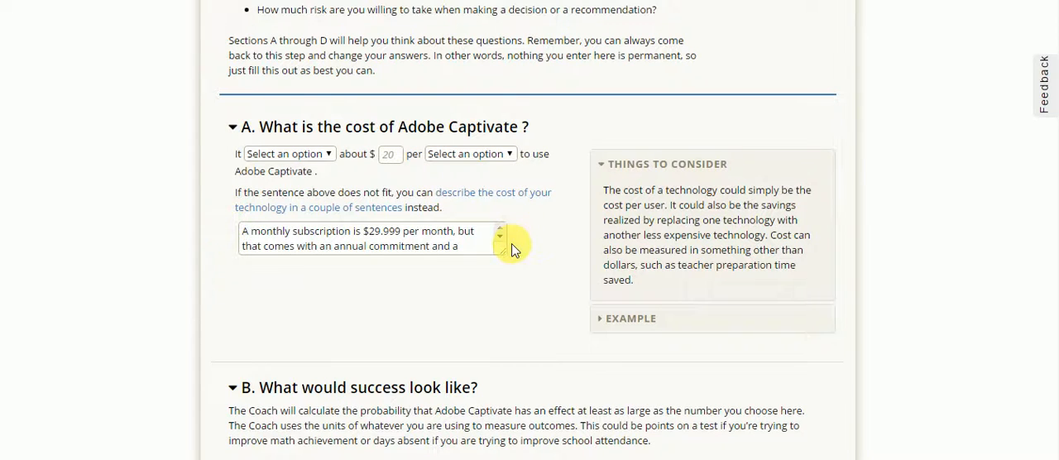
pyautogui.click(403, 233)
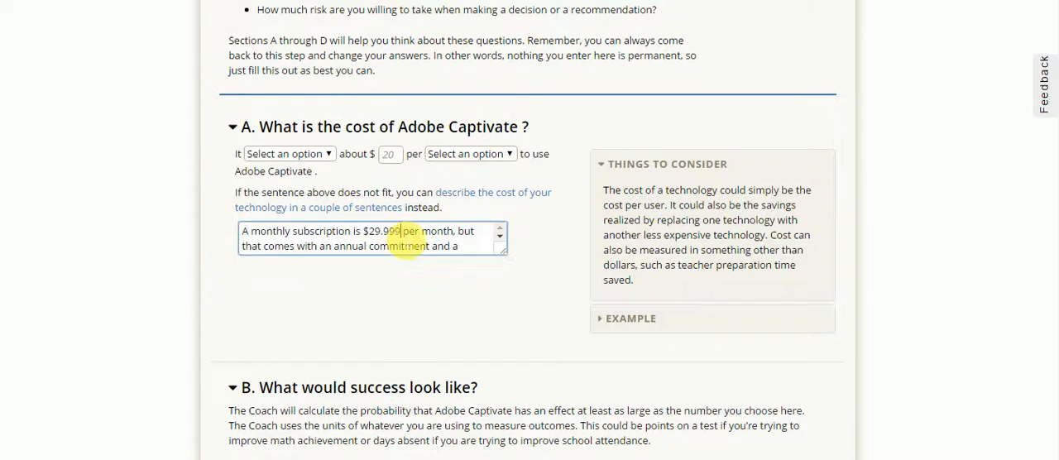
pyautogui.press('BackSpace')
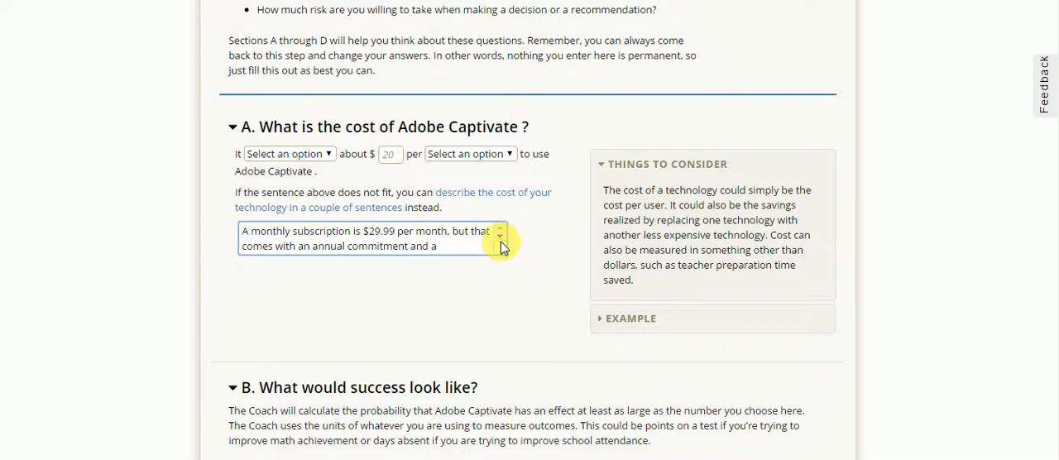
# - Read the rest of the Adobe Captivate cost description in section A, through the end of its text
pyautogui.scroll(-1, 501, 242)
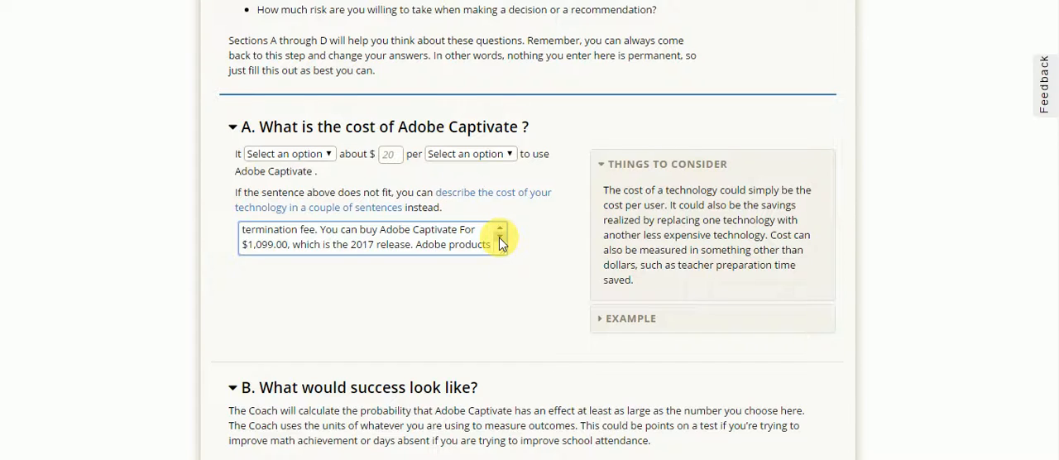
pyautogui.click(500, 244)
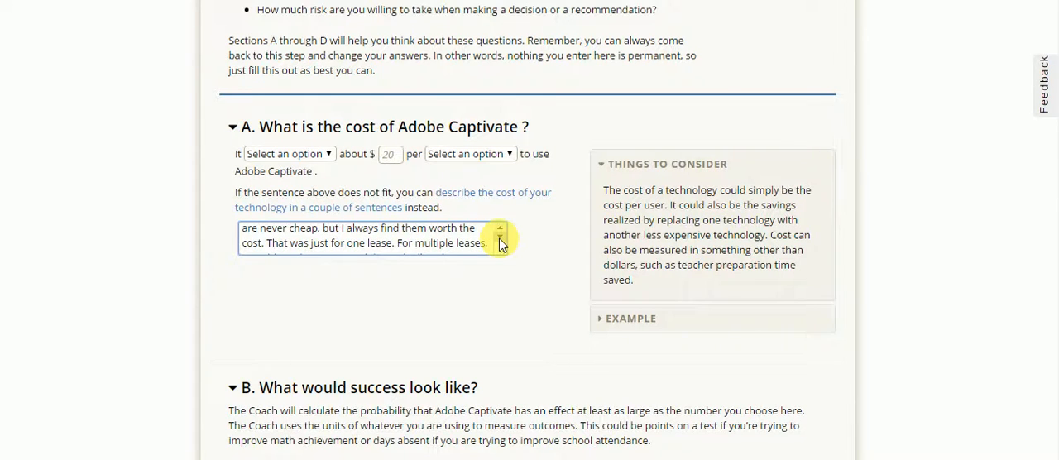
pyautogui.click(500, 244)
pyautogui.click(500, 244)
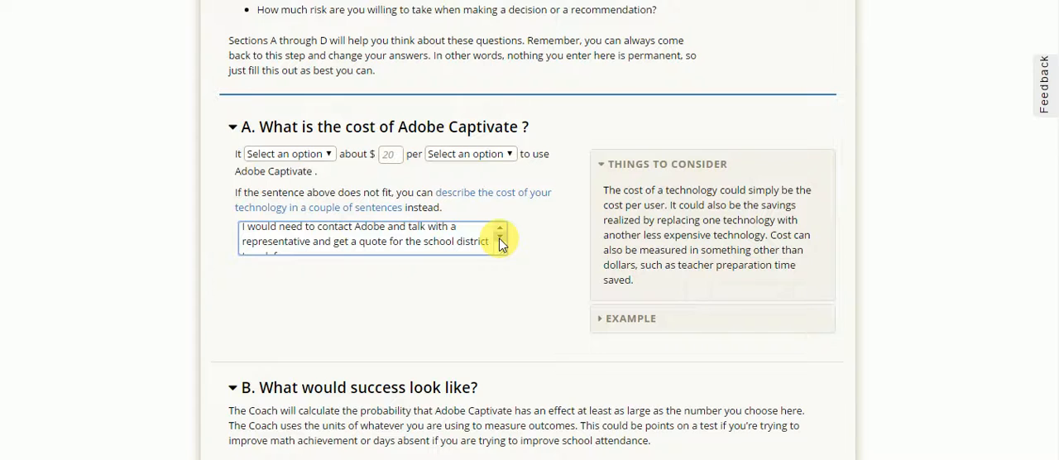
pyautogui.click(500, 244)
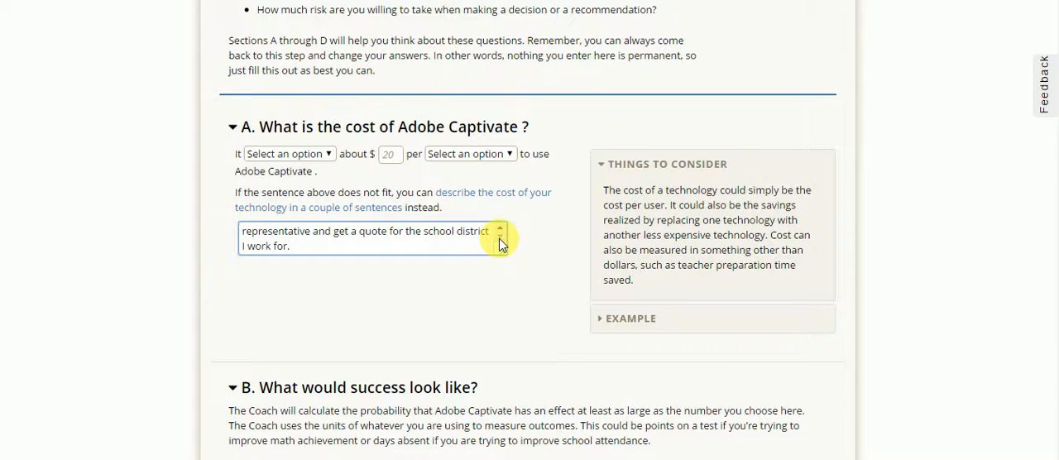
pyautogui.click(500, 232)
pyautogui.click(500, 232)
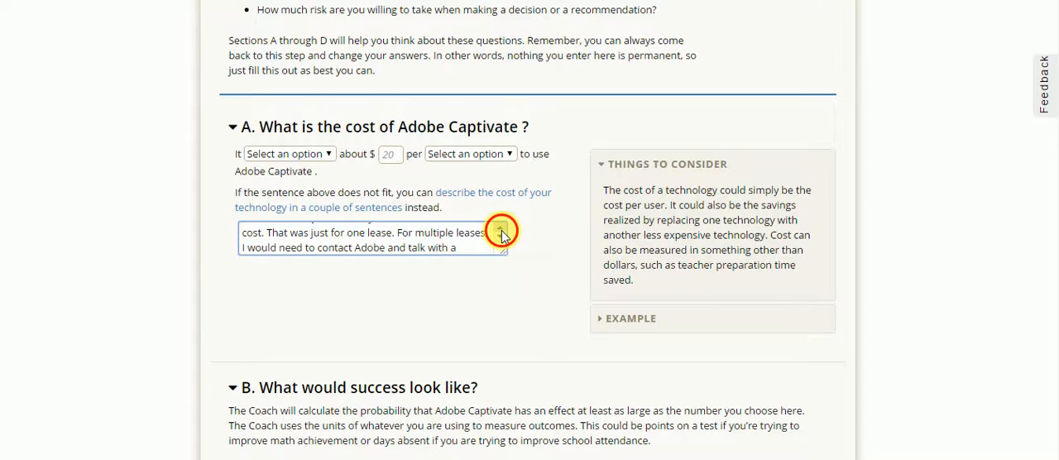
pyautogui.click(500, 232)
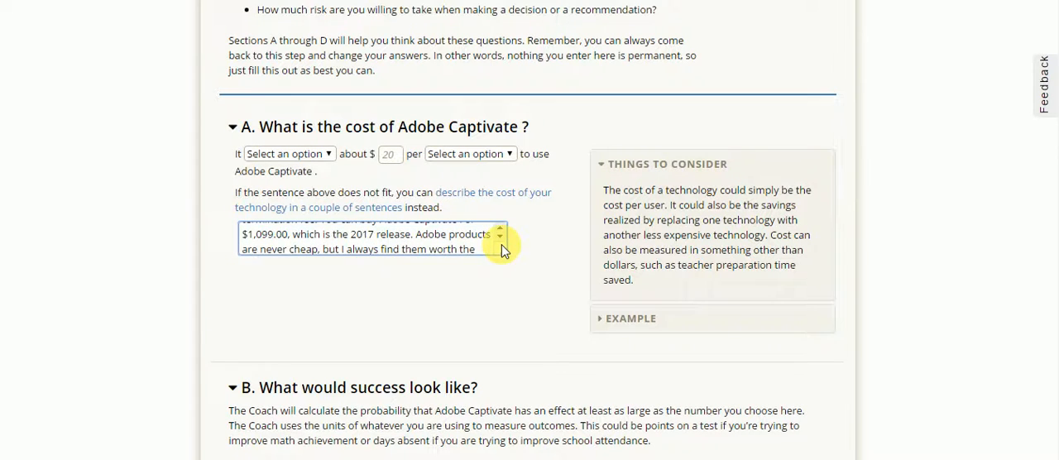
pyautogui.click(501, 238)
pyautogui.click(501, 238)
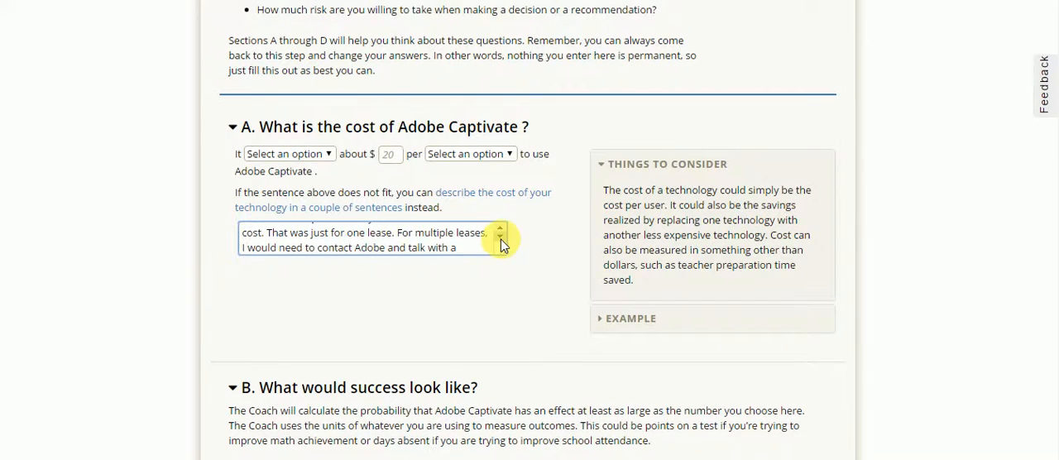
pyautogui.click(501, 238)
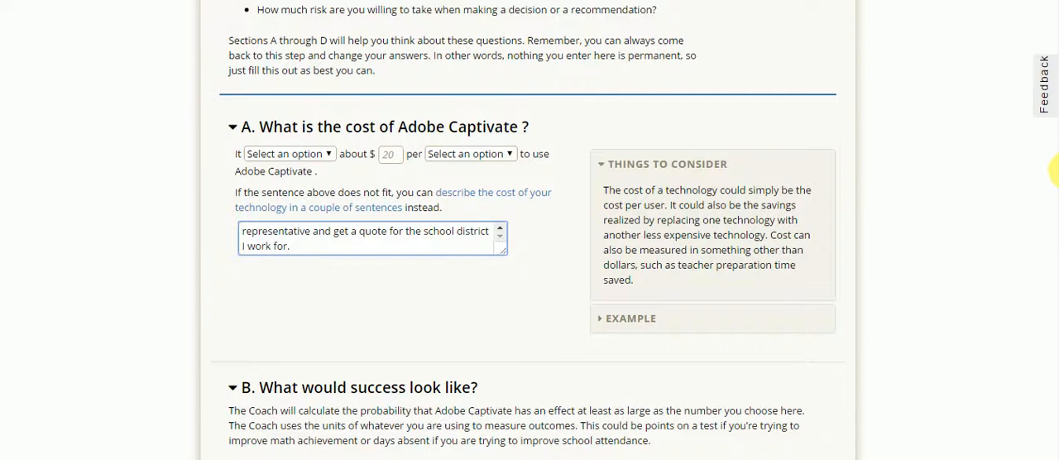
# - Review section B on what success would look like, covering the direction of change, measure, unit of measurement and success threshold
pyautogui.scroll(-3, 1053, 174)
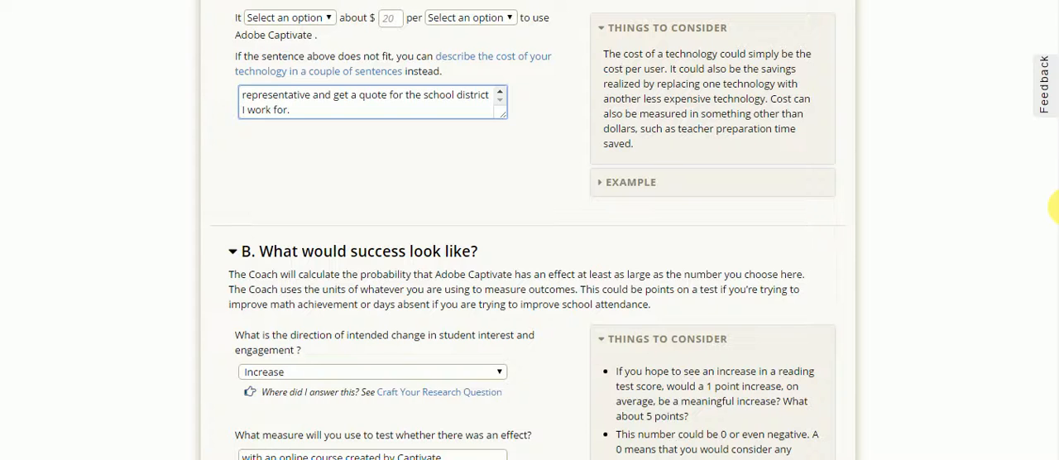
pyautogui.scroll(1, 1053, 207)
pyautogui.scroll(-1, 1053, 207)
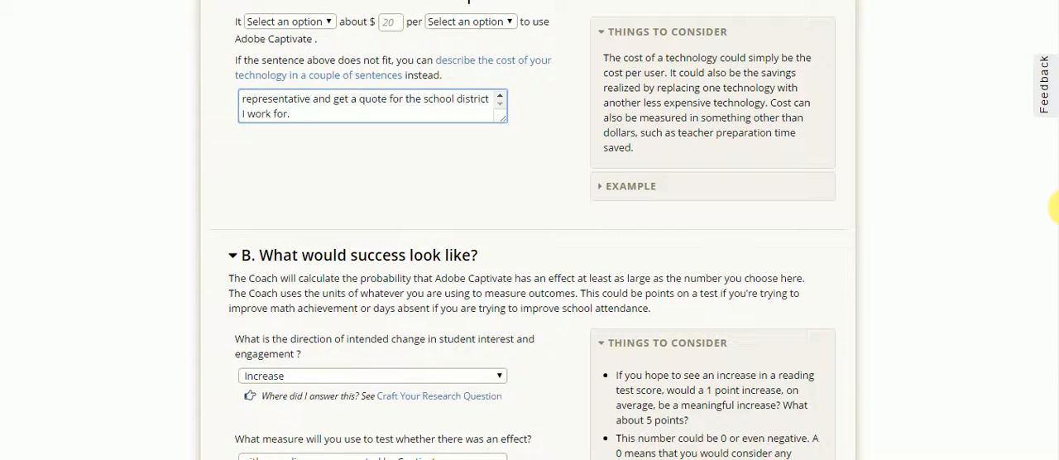
pyautogui.scroll(-1, 1053, 207)
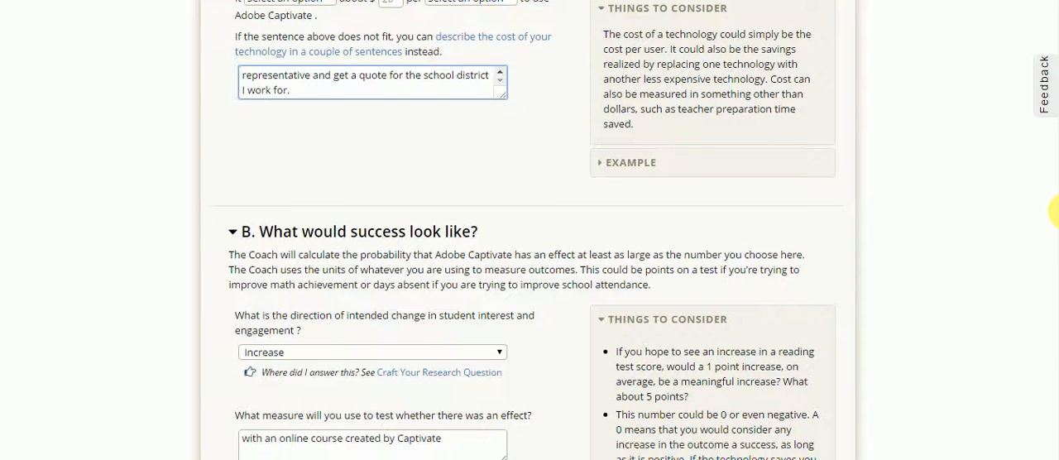
pyautogui.scroll(-3, 1055, 211)
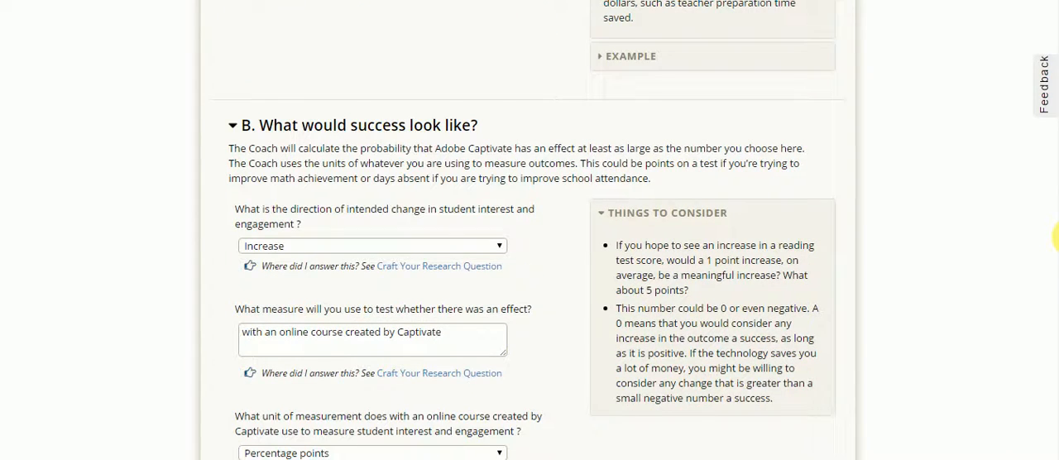
pyautogui.scroll(-1, 1056, 237)
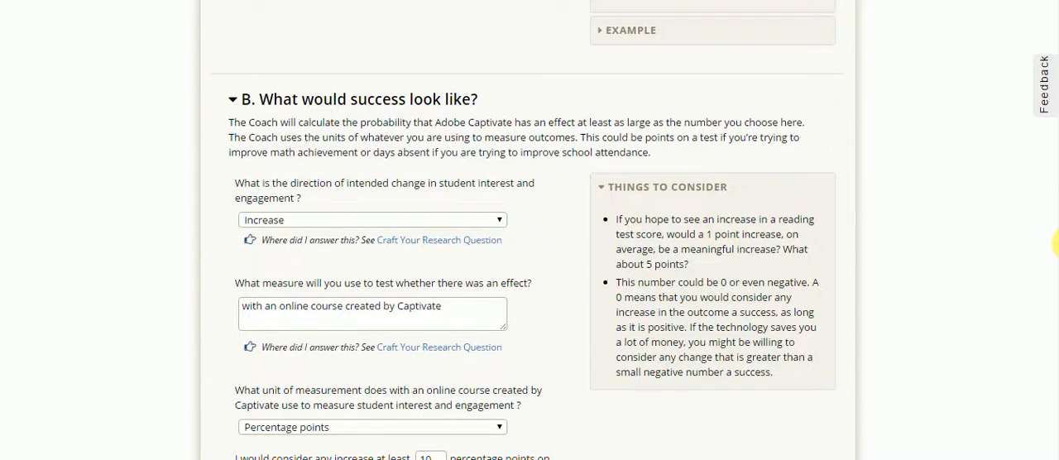
pyautogui.scroll(-1, 1056, 244)
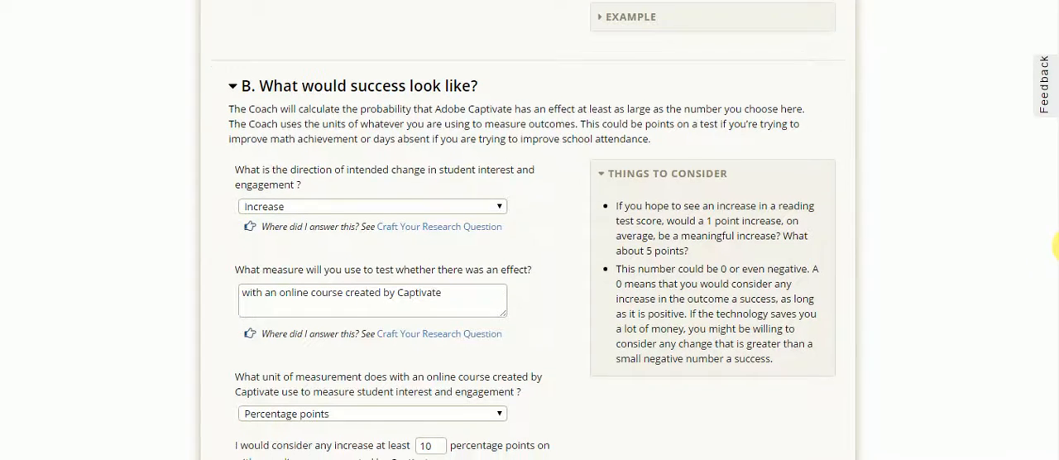
pyautogui.scroll(-2, 1056, 246)
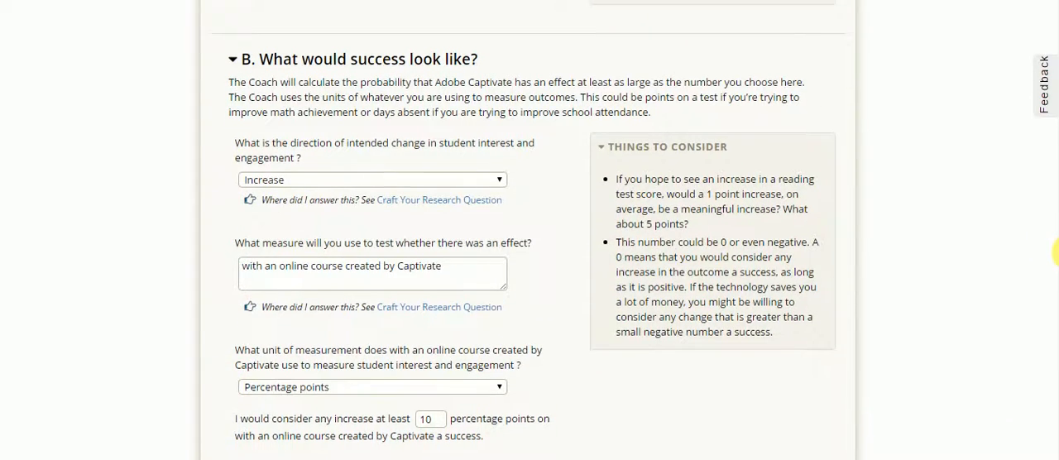
pyautogui.scroll(-1, 1056, 262)
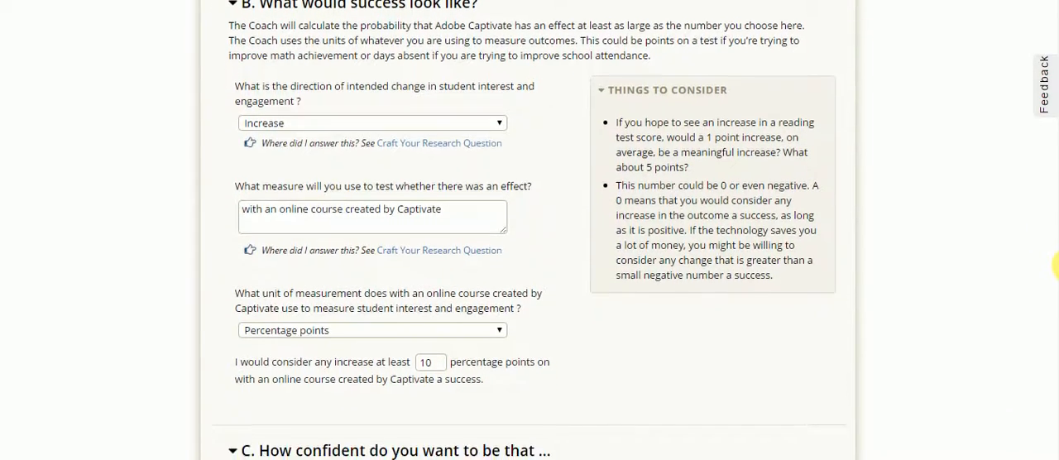
pyautogui.scroll(-1, 1057, 269)
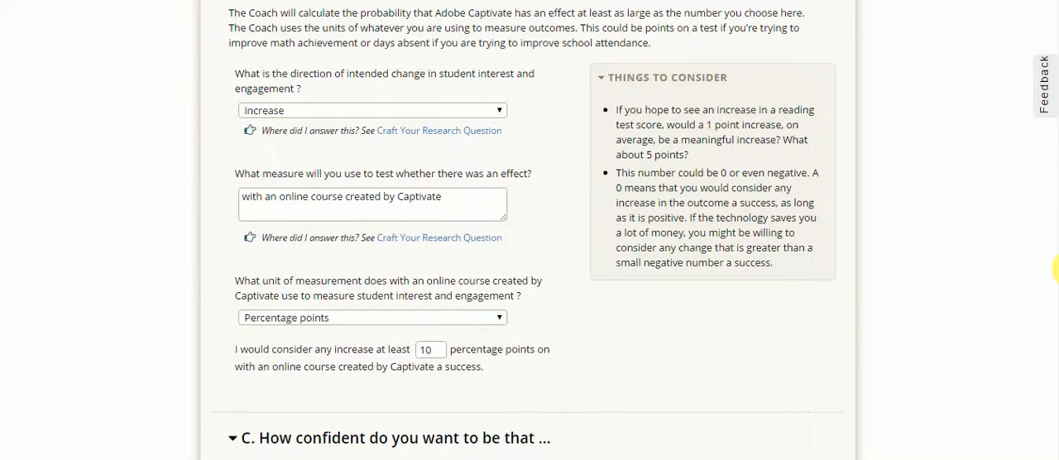
pyautogui.scroll(-1, 1056, 273)
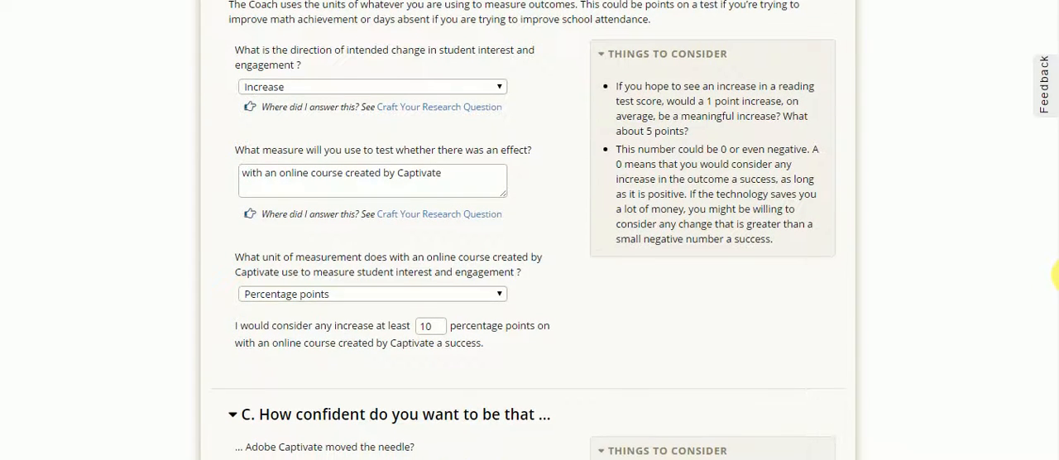
pyautogui.scroll(-2, 1056, 275)
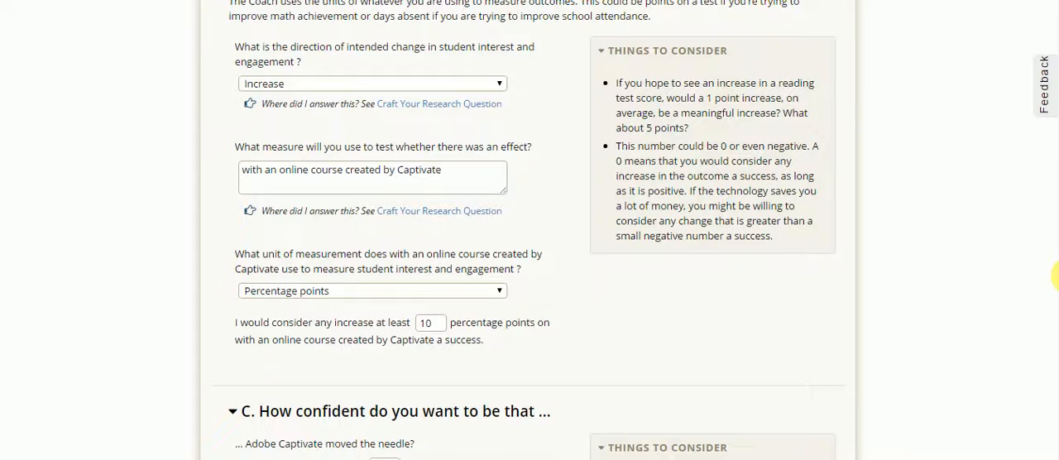
pyautogui.scroll(-1, 1056, 279)
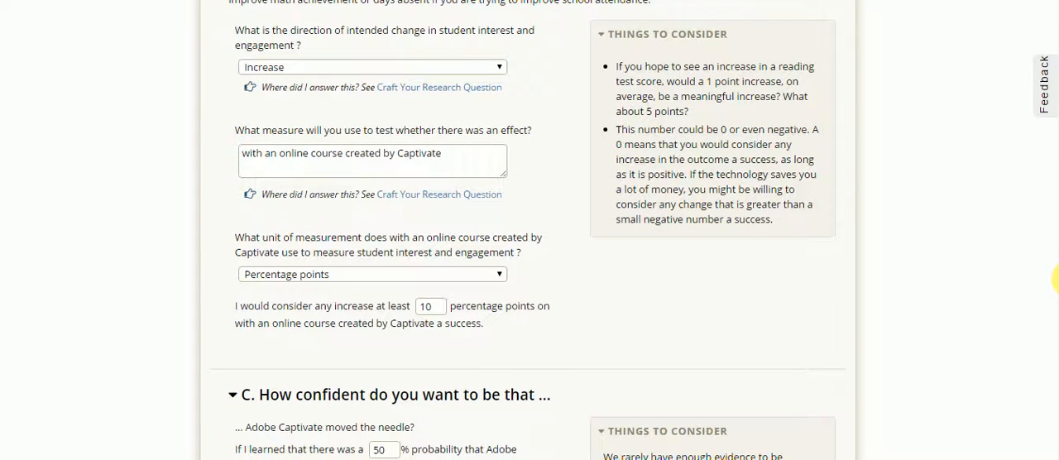
pyautogui.scroll(-3, 1057, 280)
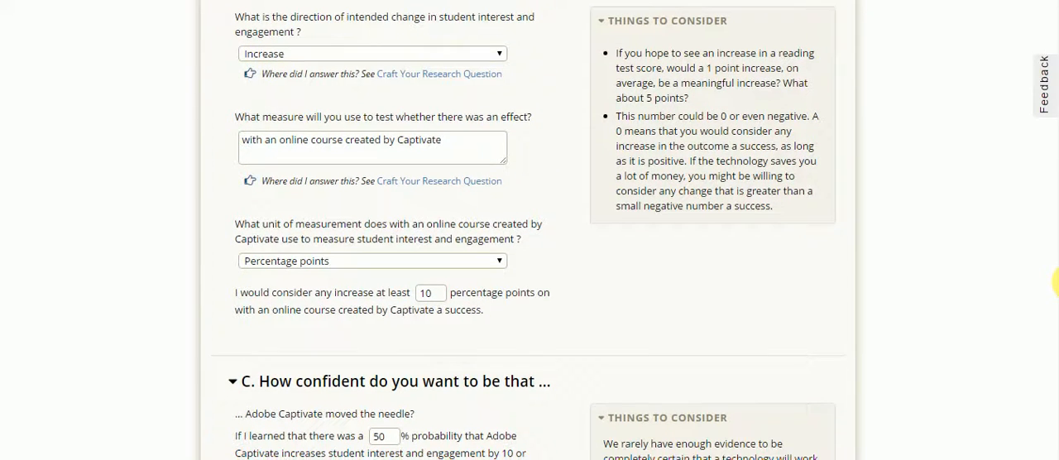
pyautogui.scroll(-1, 1056, 286)
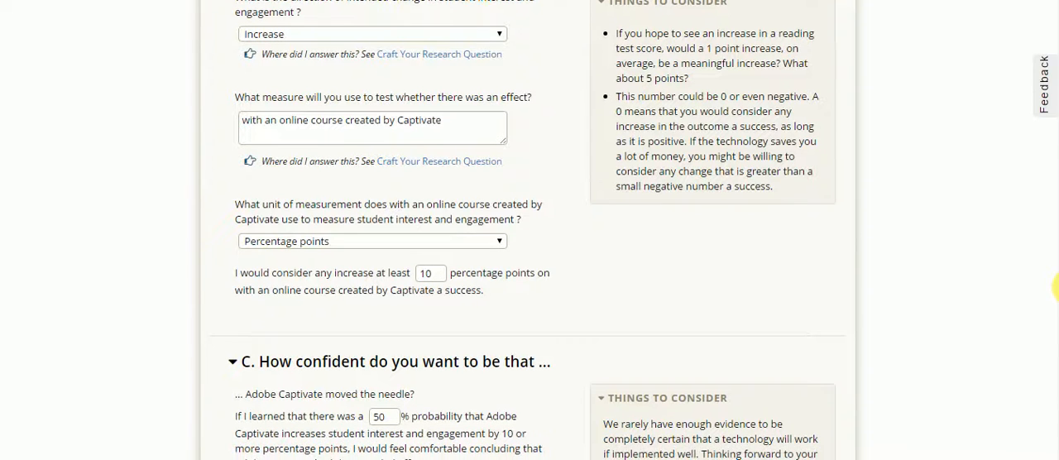
pyautogui.scroll(-1, 1056, 288)
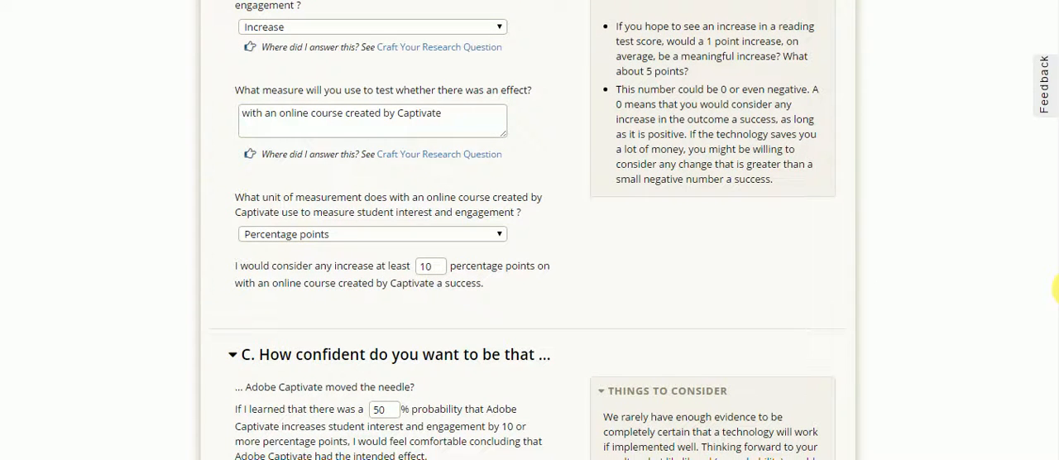
pyautogui.scroll(-1, 1056, 289)
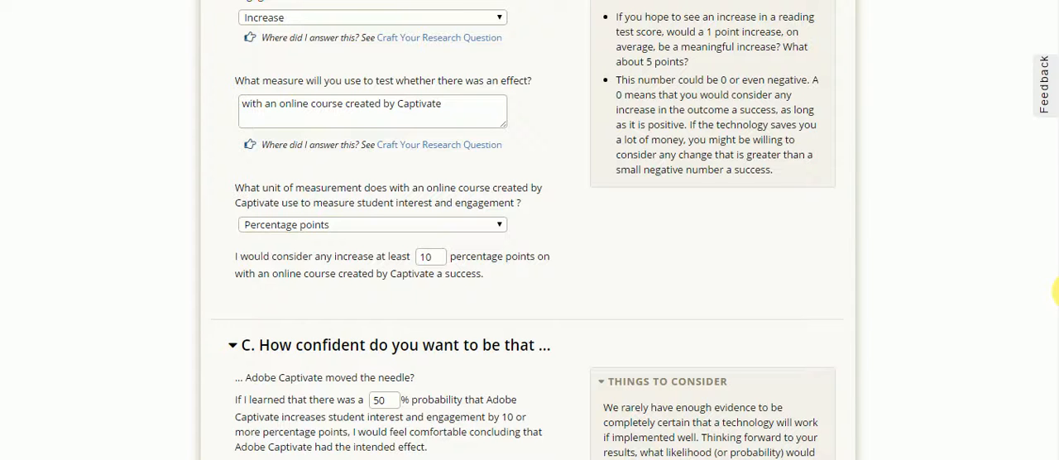
pyautogui.scroll(-3, 1056, 291)
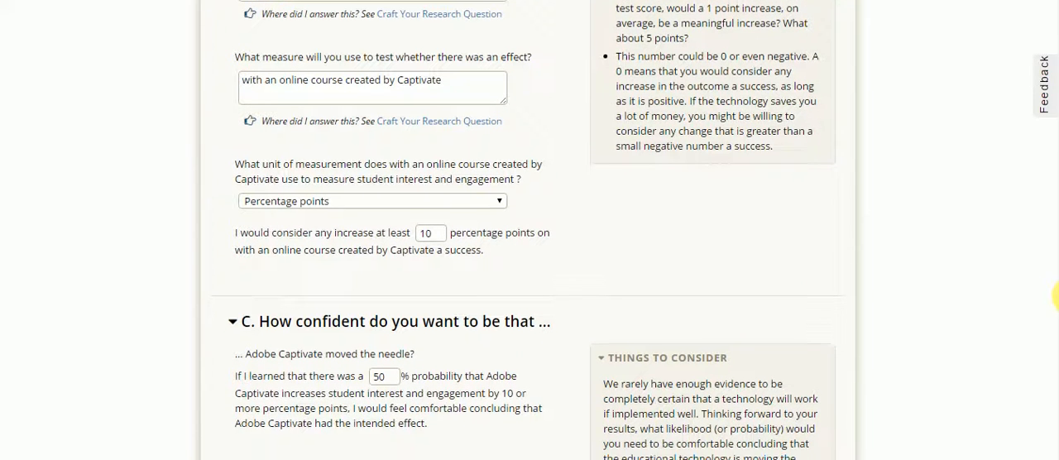
# - Review section C on the probabilities needed to conclude that Adobe Captivate did or did not move the needle, including its Things to Consider
pyautogui.scroll(-10, 1056, 298)
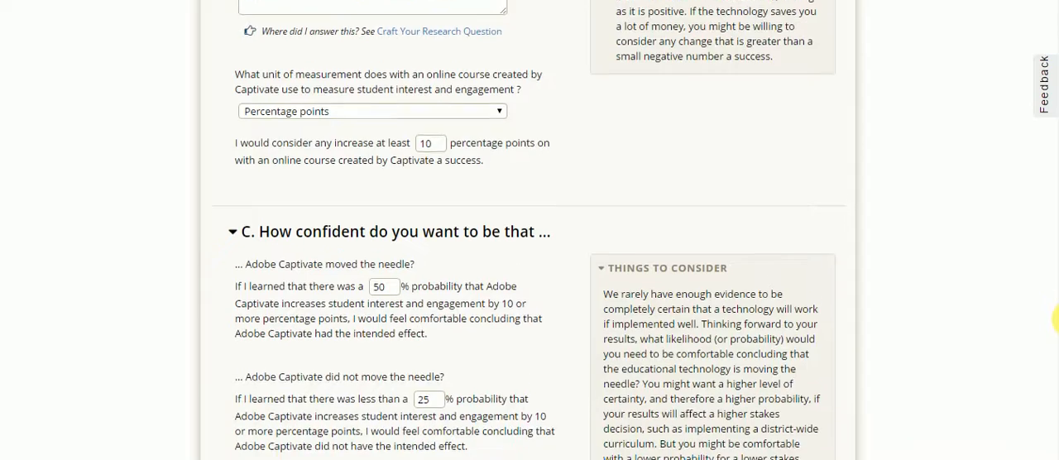
pyautogui.scroll(-5, 1056, 318)
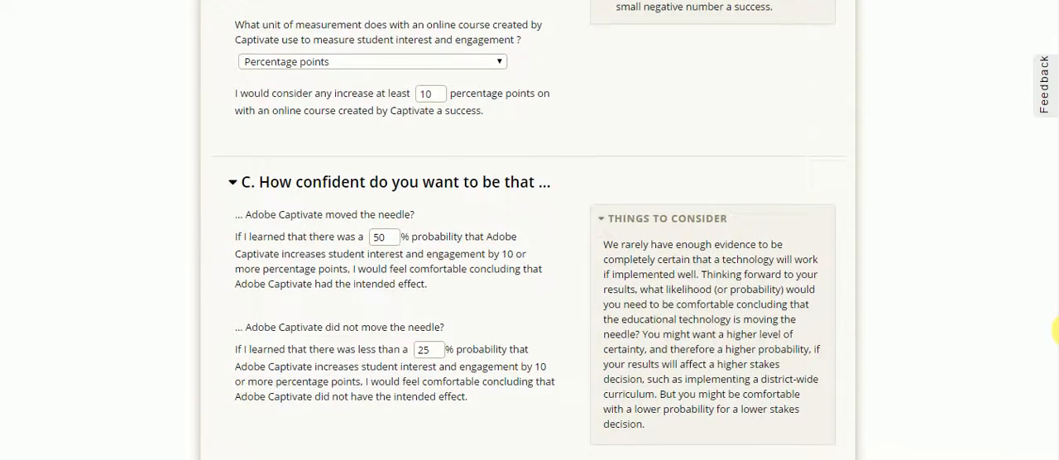
pyautogui.scroll(-1, 1057, 331)
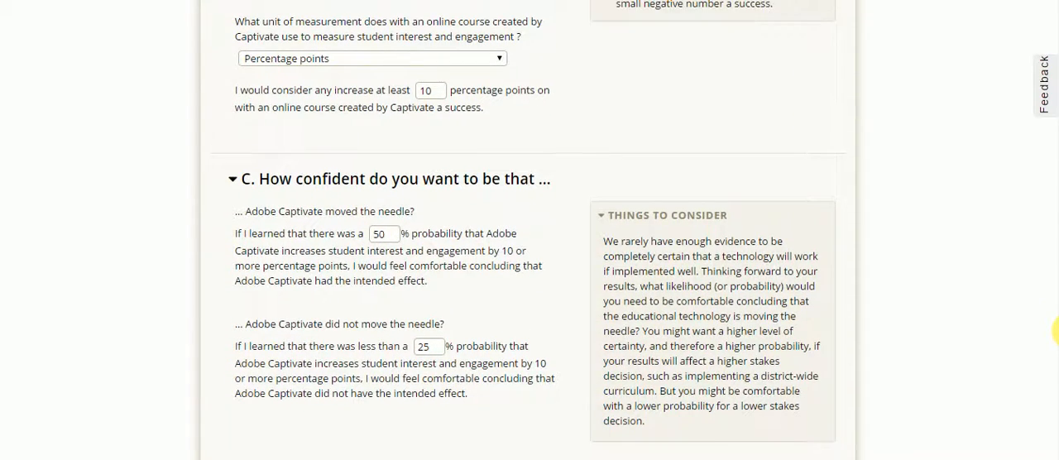
pyautogui.scroll(-1, 1057, 332)
pyautogui.scroll(-1, 1057, 333)
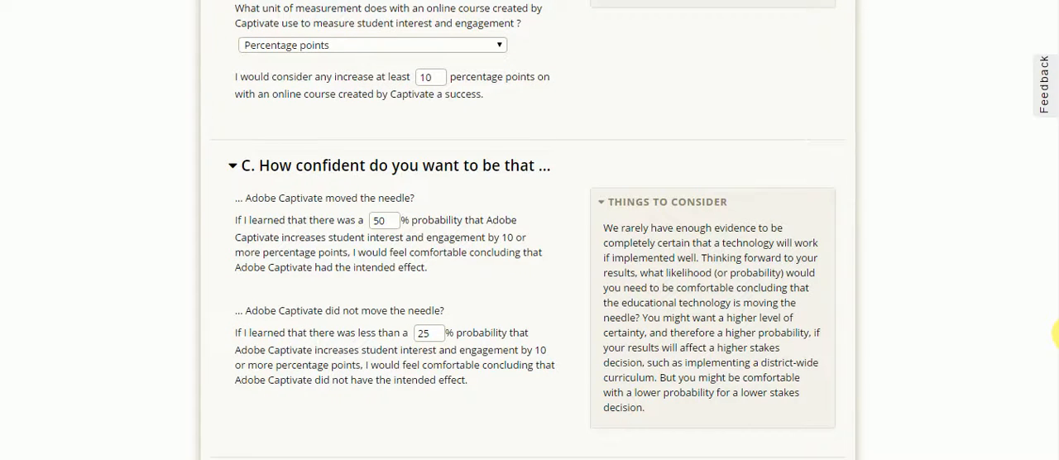
pyautogui.scroll(-1, 1057, 333)
pyautogui.scroll(-1, 1057, 334)
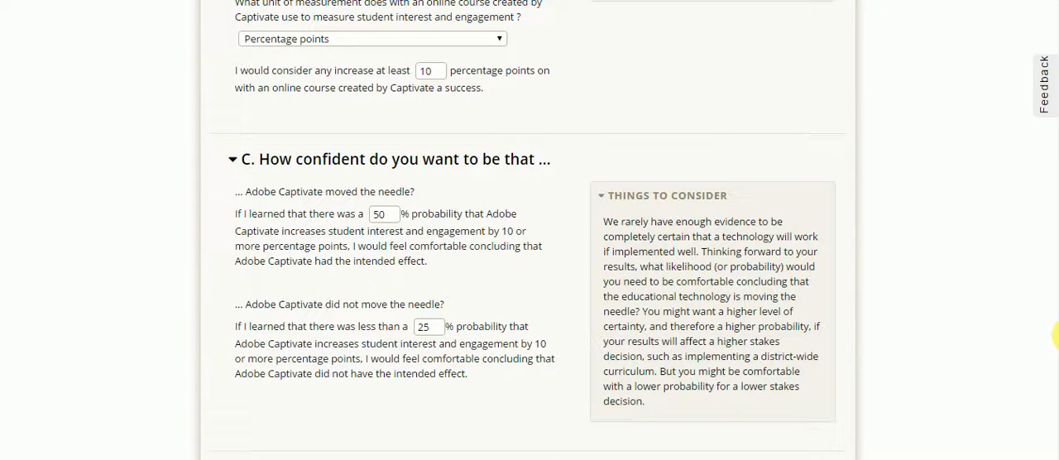
pyautogui.scroll(-1, 1056, 334)
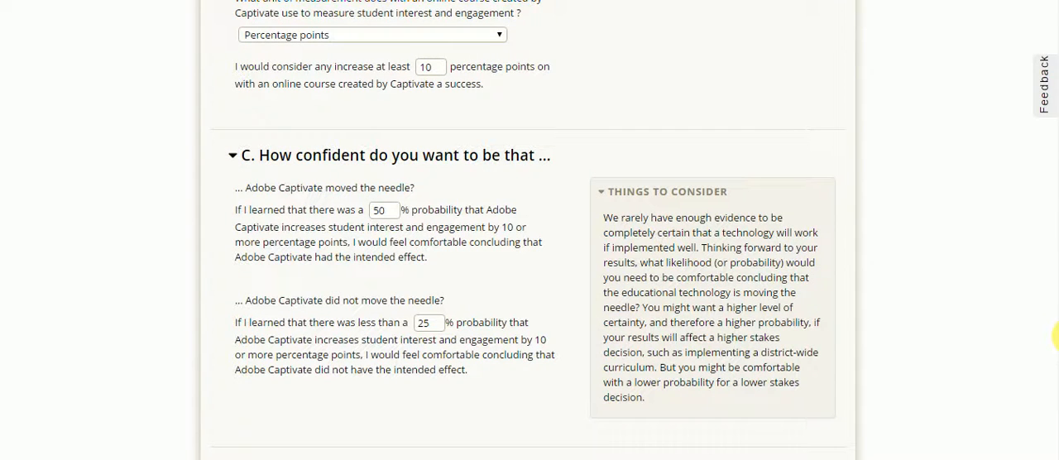
pyautogui.scroll(-2, 1057, 337)
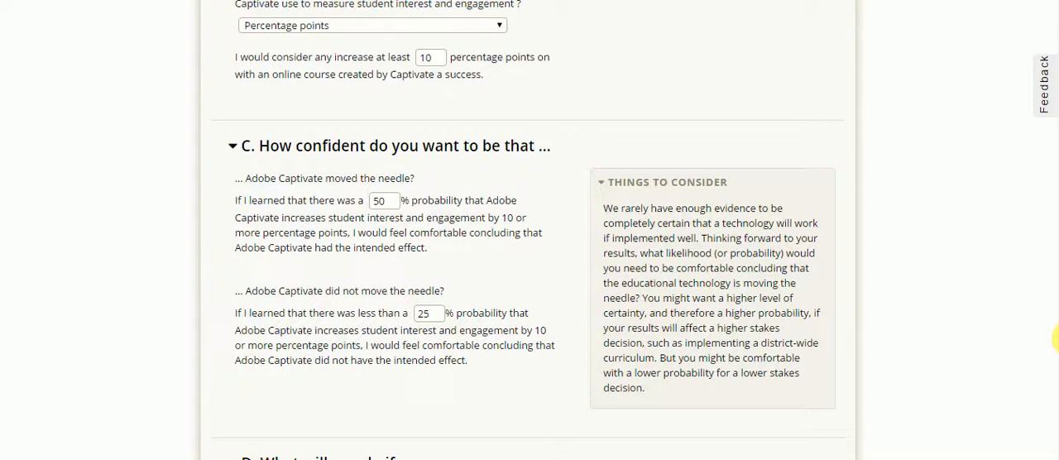
pyautogui.scroll(-1, 1057, 339)
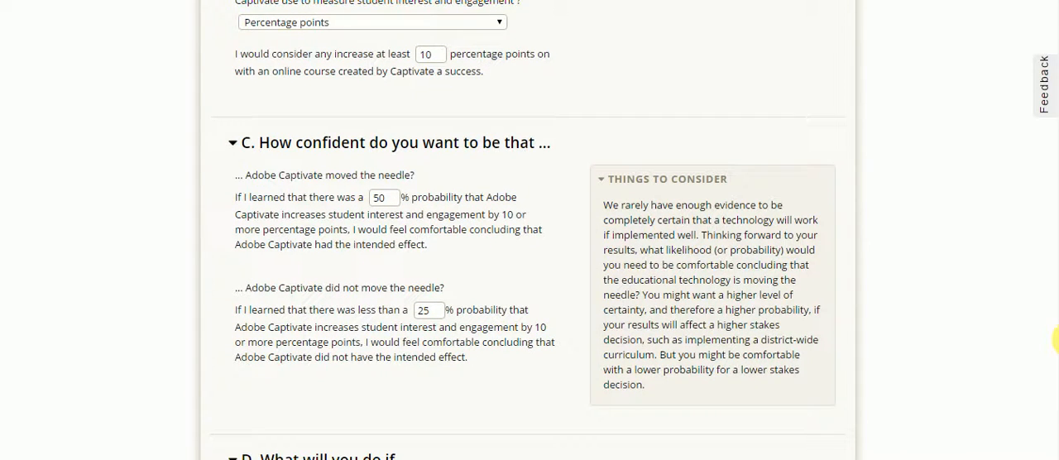
pyautogui.scroll(-1, 1057, 339)
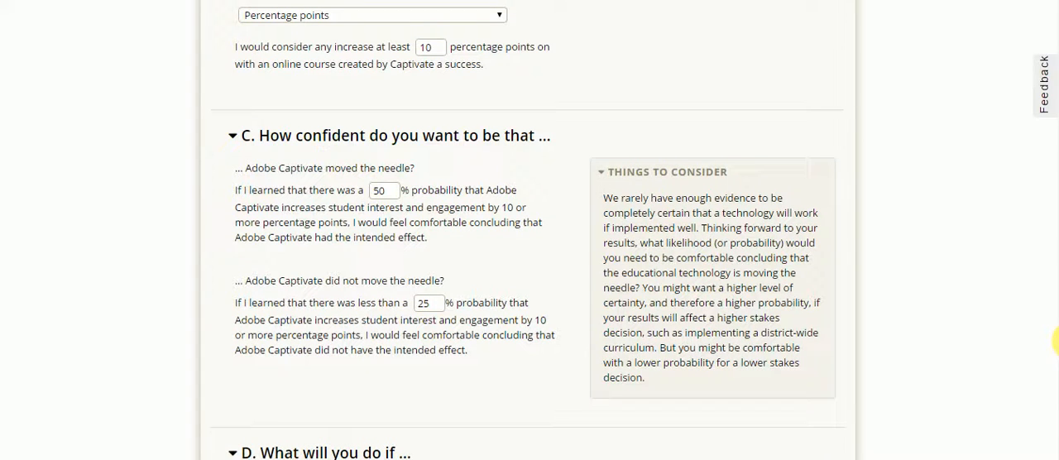
pyautogui.scroll(-1, 1056, 340)
pyautogui.scroll(-1, 1057, 339)
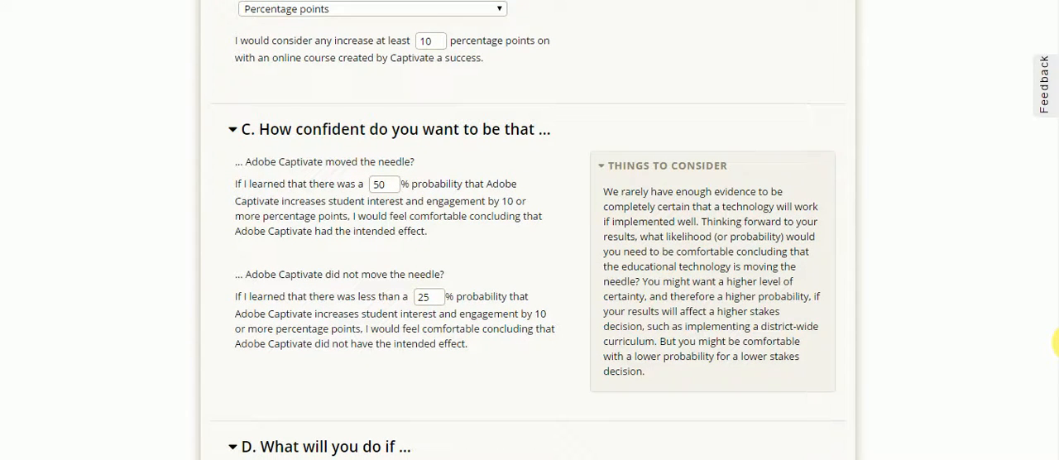
pyautogui.scroll(-3, 1056, 344)
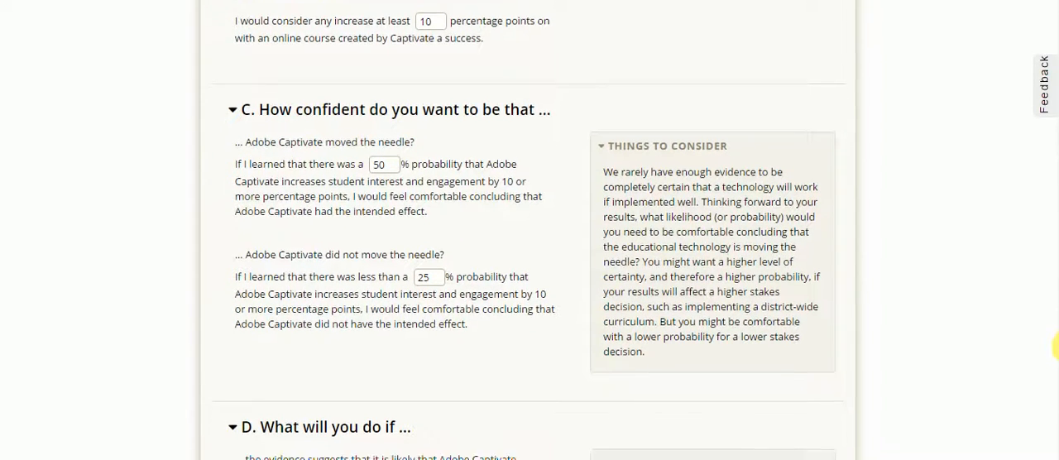
pyautogui.scroll(-1, 1057, 348)
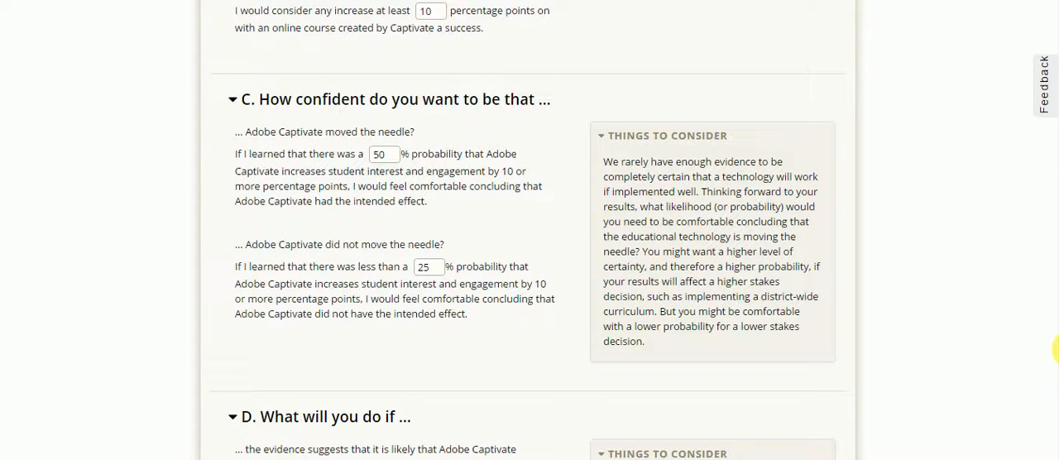
pyautogui.scroll(-1, 1056, 349)
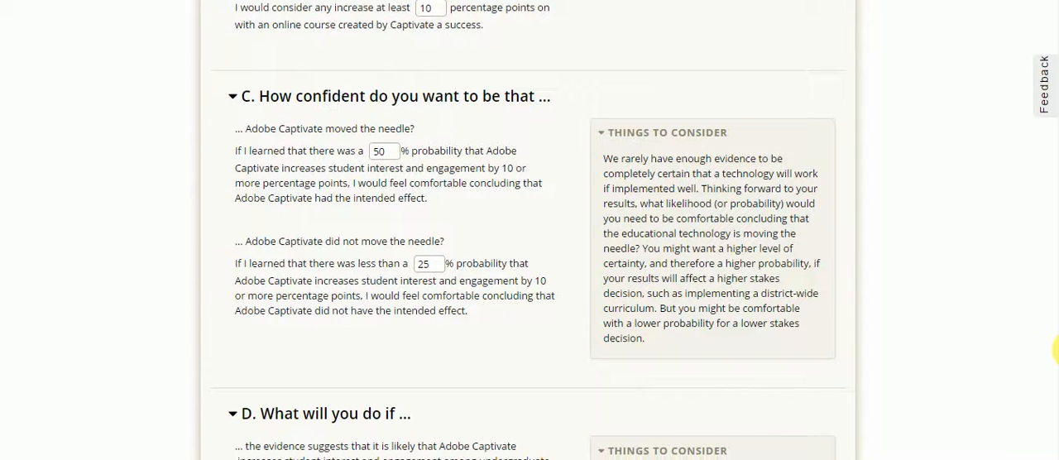
pyautogui.scroll(-1, 1057, 349)
pyautogui.scroll(-2, 1056, 351)
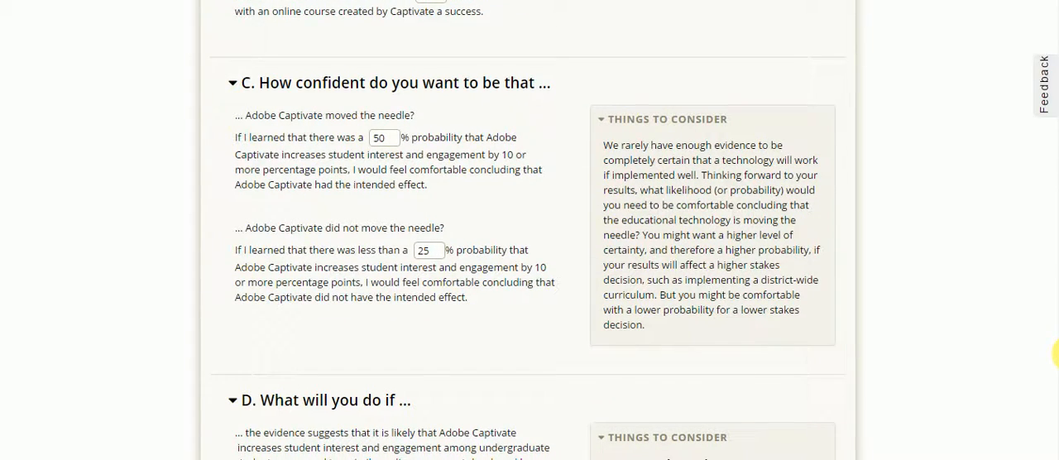
# - Review the planned responses to each possible result in section D and save Think About How to Use Your Results as complete
pyautogui.scroll(-5, 1057, 355)
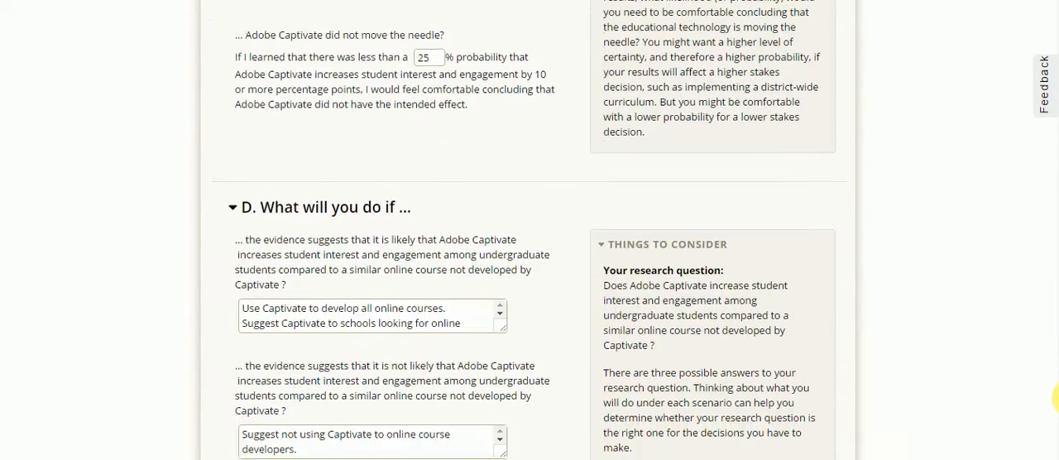
pyautogui.scroll(-1, 1057, 402)
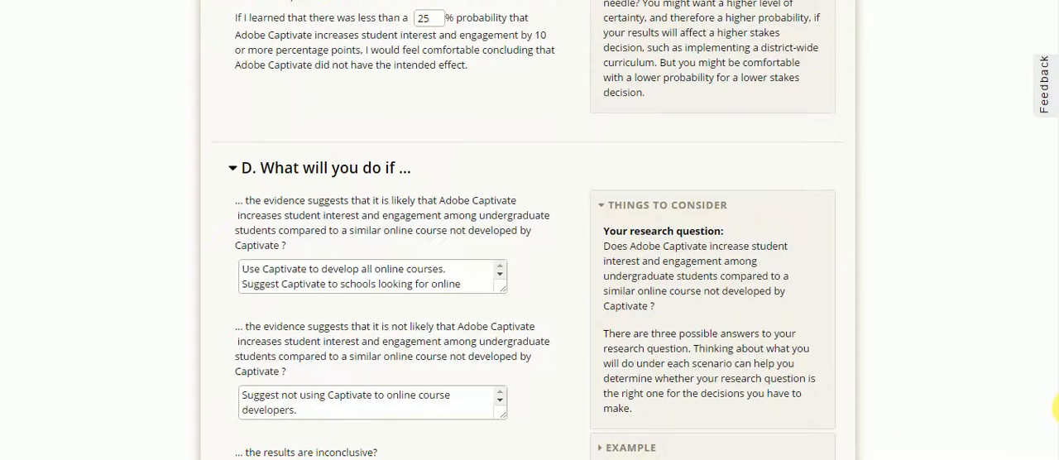
pyautogui.moveTo(1058, 408); pyautogui.dragTo(1056, 423)
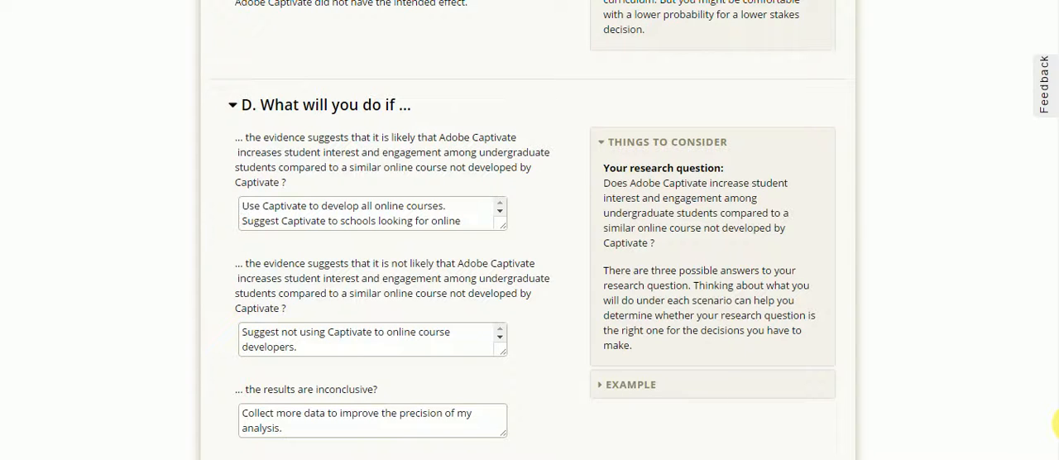
pyautogui.moveTo(1056, 423); pyautogui.dragTo(1056, 426)
pyautogui.click(501, 179)
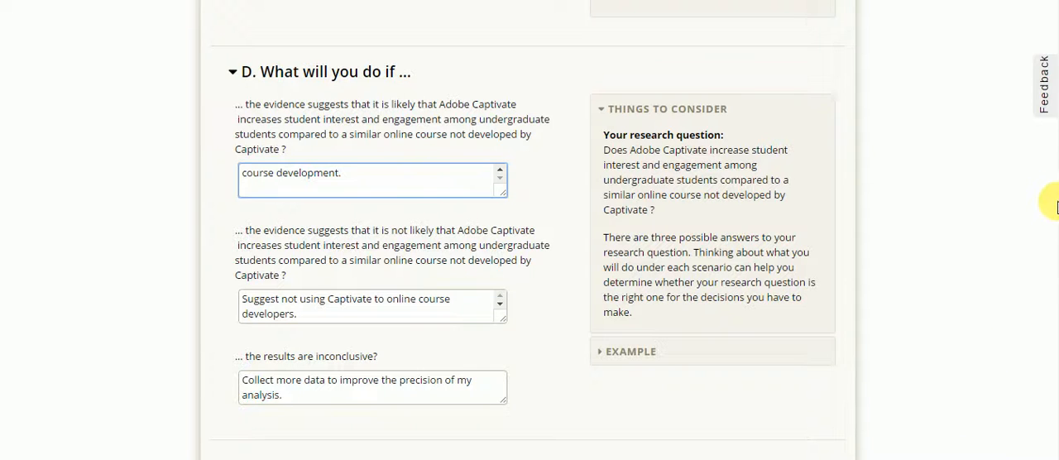
pyautogui.scroll(-2, 781, 220)
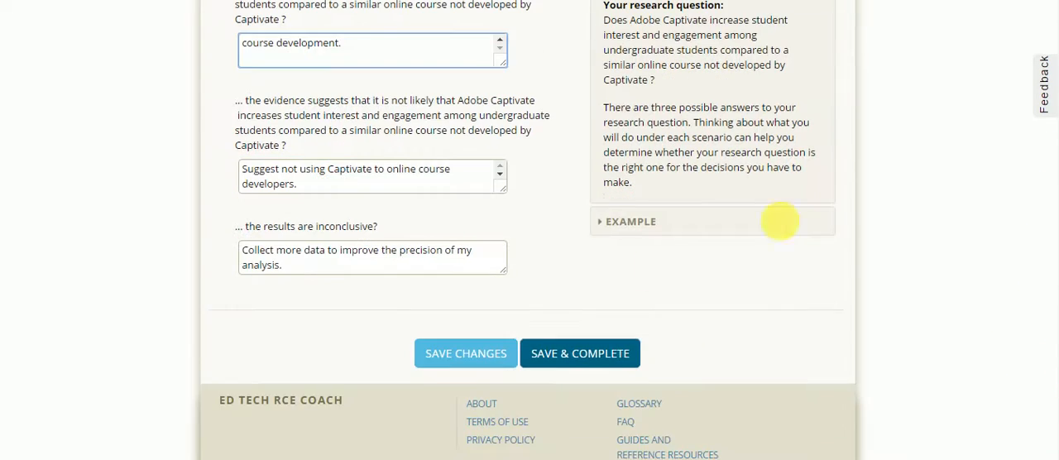
pyautogui.click(602, 362)
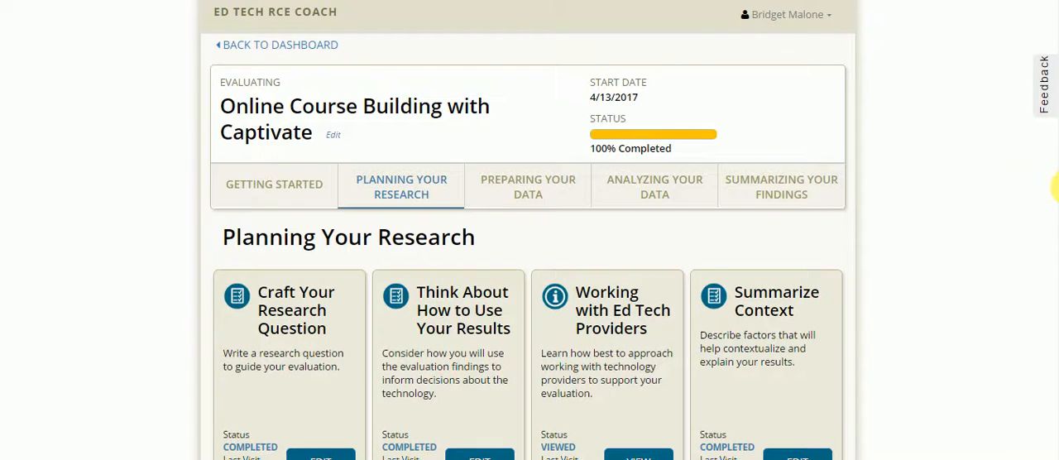
# - Open Working with Ed Tech Providers, read the reasons, conversation tips and sample email message, and finish the page
pyautogui.scroll(-2, 709, 237)
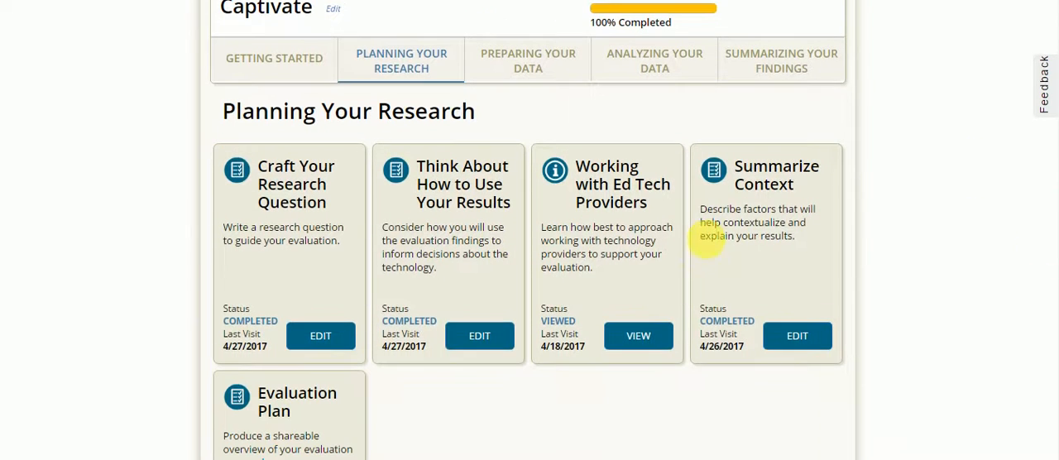
pyautogui.click(643, 341)
pyautogui.scroll(-3, 1053, 207)
pyautogui.scroll(-3, 1056, 207)
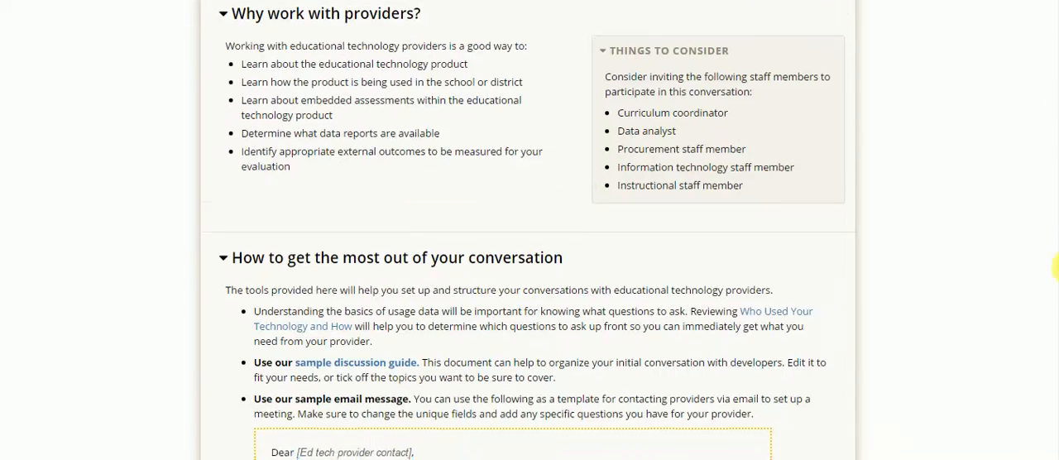
pyautogui.scroll(-2, 1056, 311)
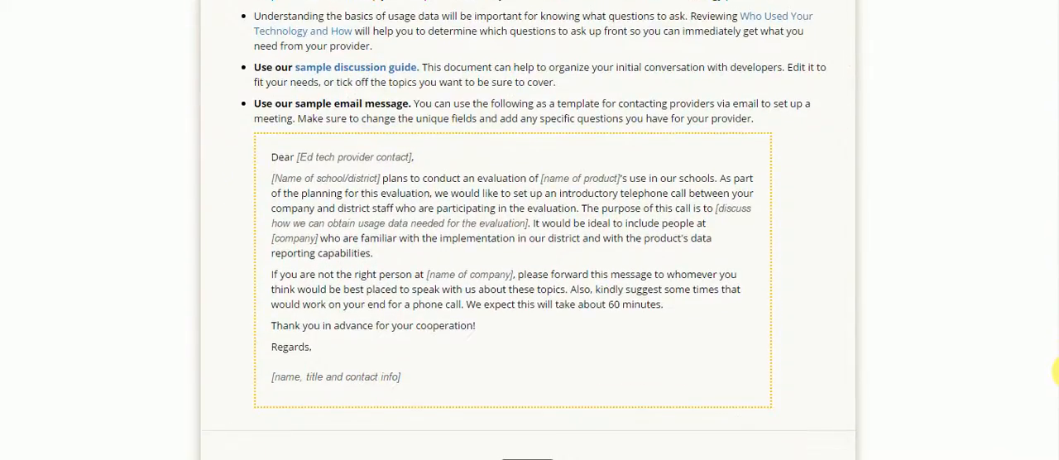
pyautogui.scroll(1, 1056, 370)
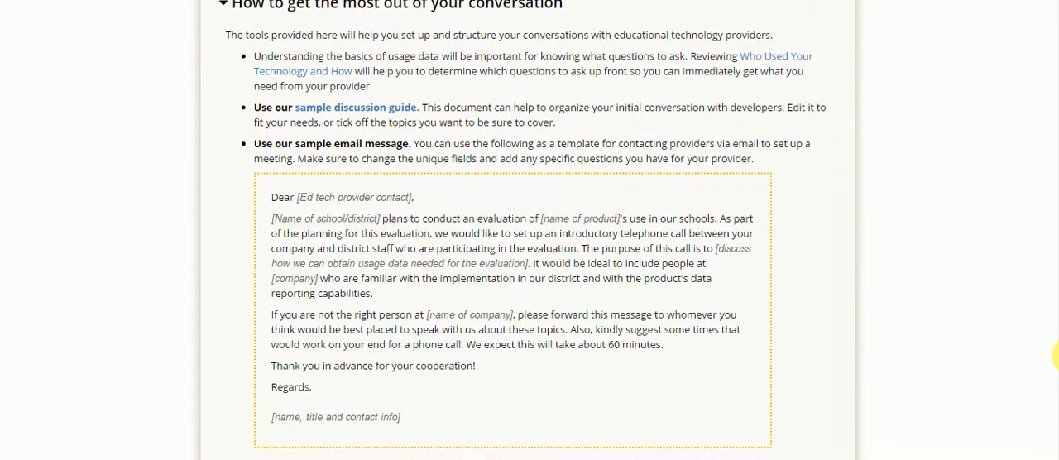
pyautogui.scroll(-1, 1056, 356)
pyautogui.scroll(-3, 1057, 381)
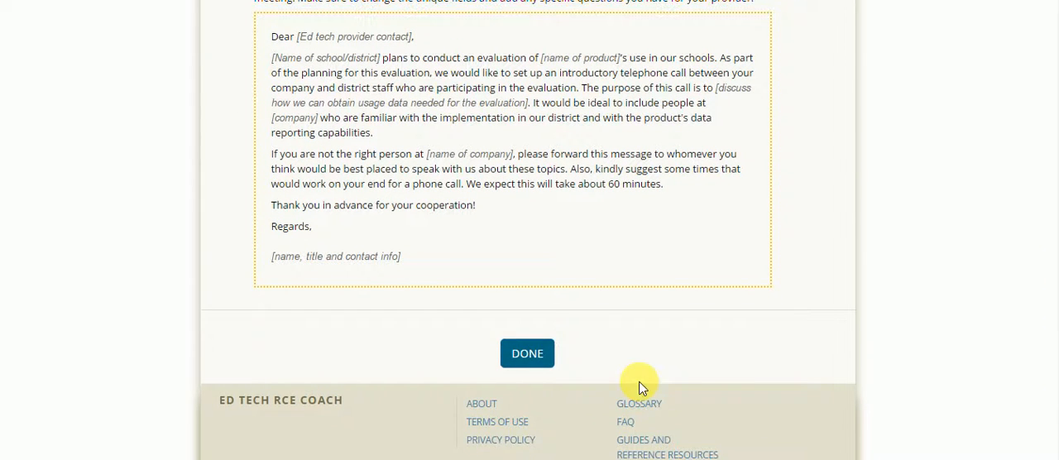
pyautogui.click(535, 362)
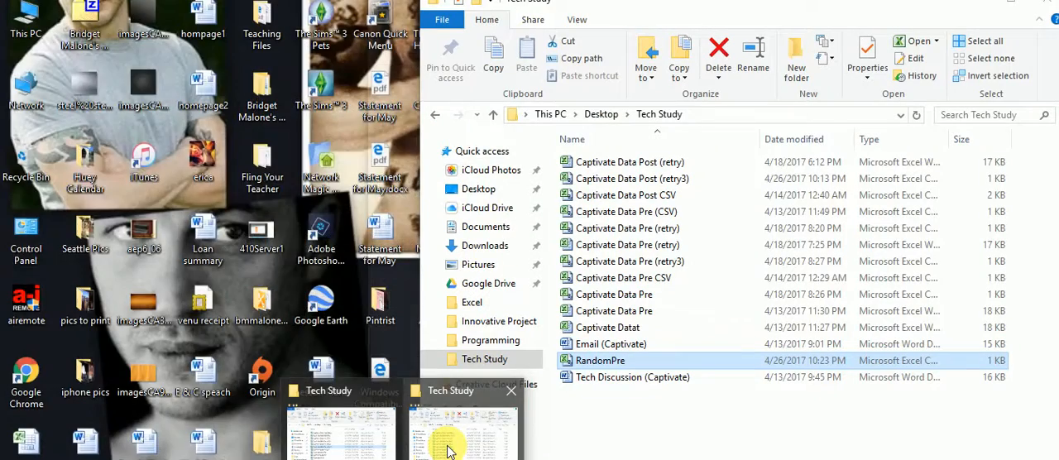
# - Switch to the Tech Study folder in File Explorer and open the Email (Captivate) document in Word
pyautogui.click(442, 445)
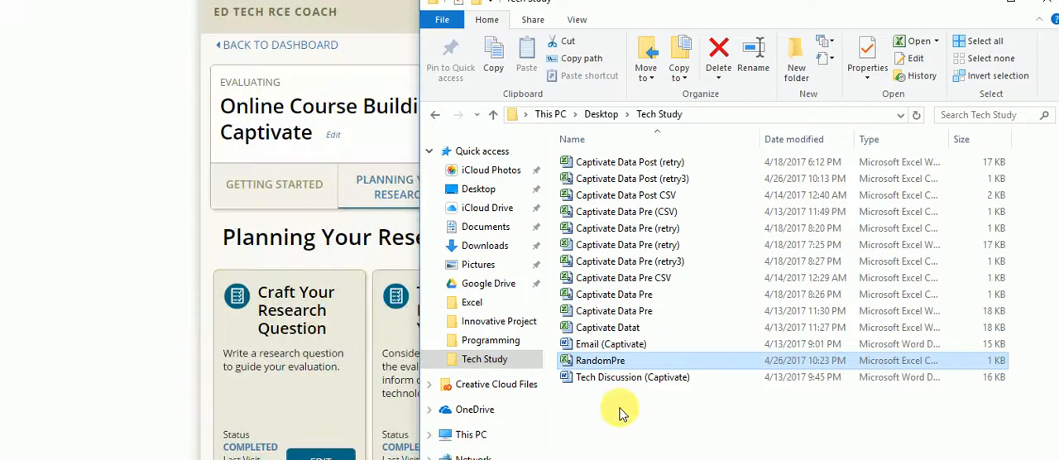
pyautogui.click(625, 346)
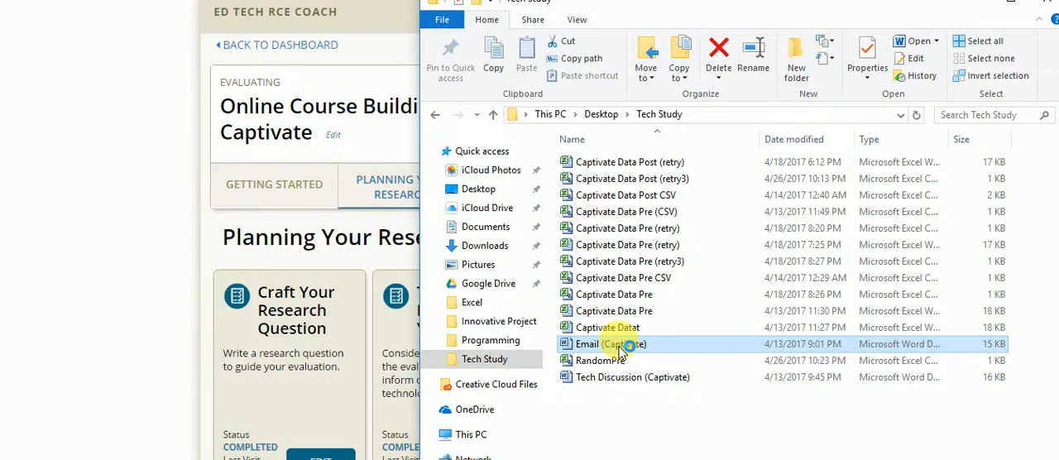
pyautogui.doubleClick(625, 345)
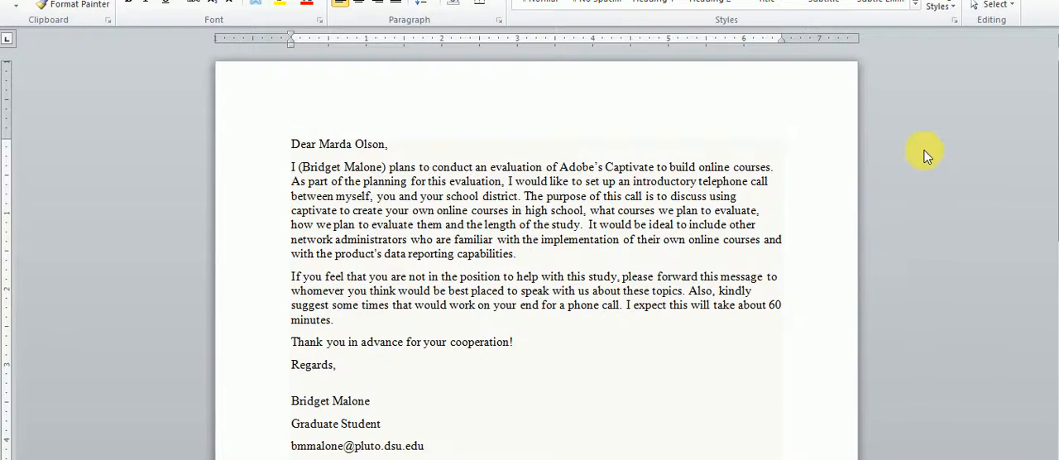
# - Read through the provider email about the Captivate evaluation, from the greeting to the signature
pyautogui.scroll(-1, 1056, 120)
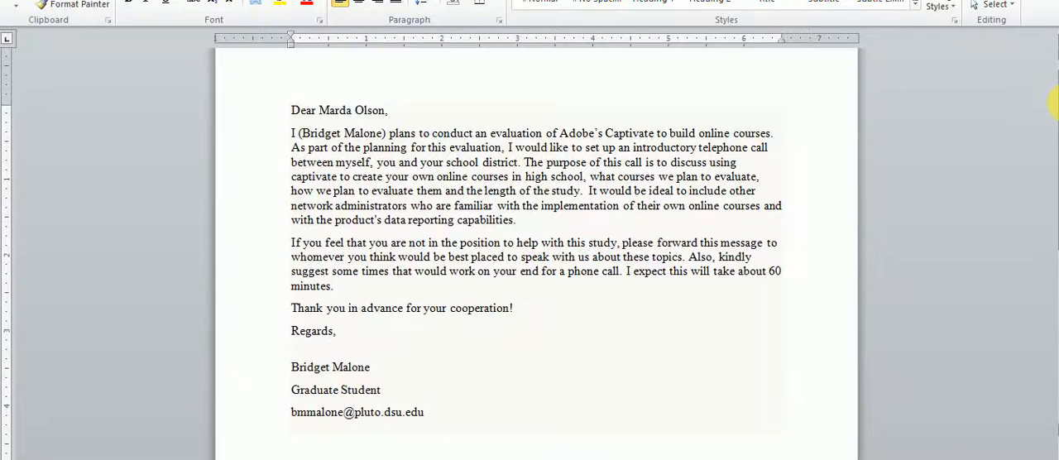
pyautogui.scroll(-2, 1055, 116)
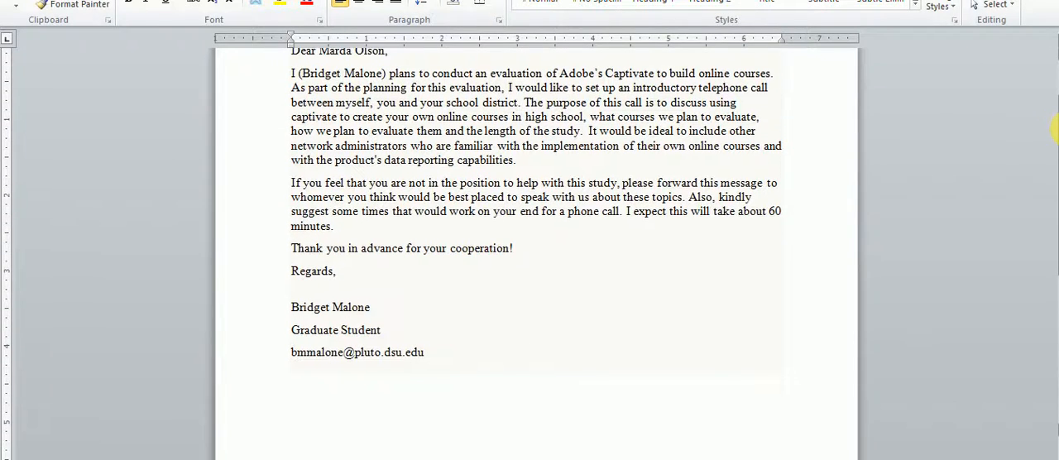
pyautogui.moveTo(1058, 131); pyautogui.dragTo(1058, 135)
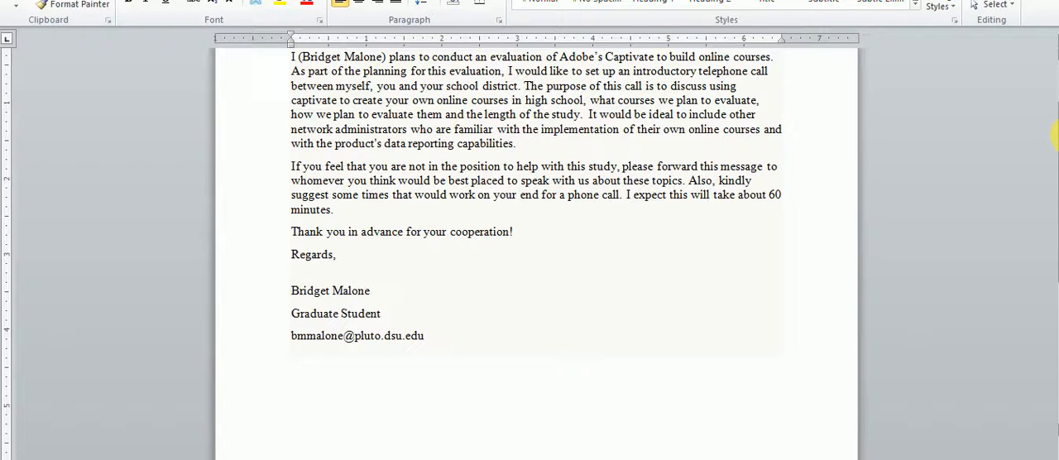
pyautogui.moveTo(1057, 136); pyautogui.dragTo(1057, 142)
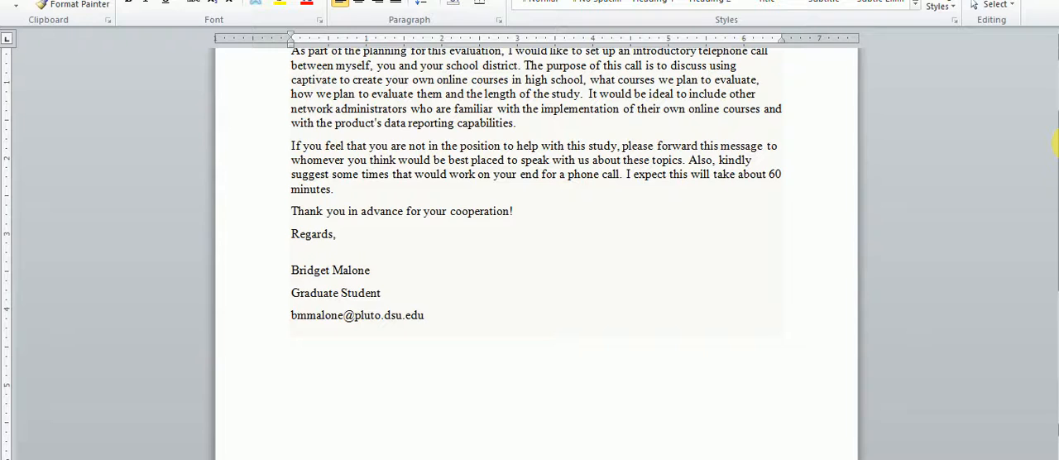
pyautogui.moveTo(1056, 143); pyautogui.dragTo(1057, 145)
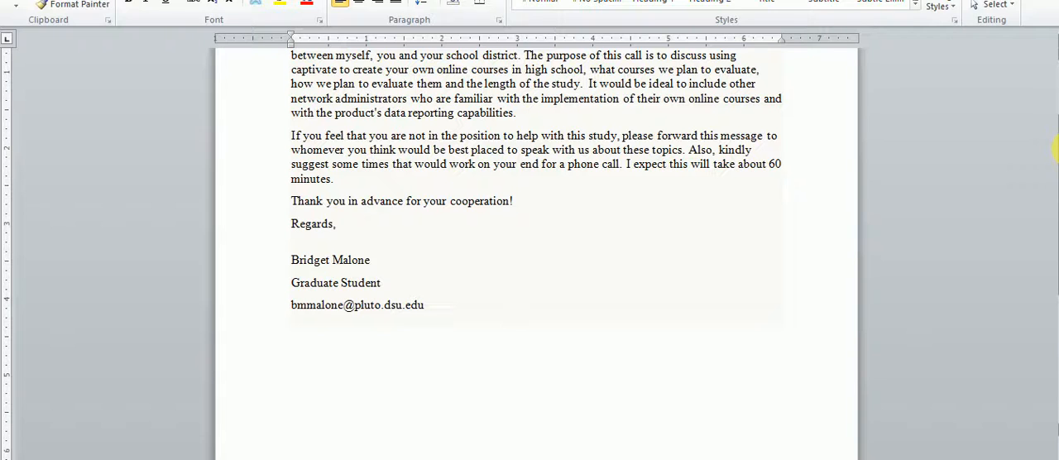
pyautogui.moveTo(1057, 147); pyautogui.dragTo(1057, 151)
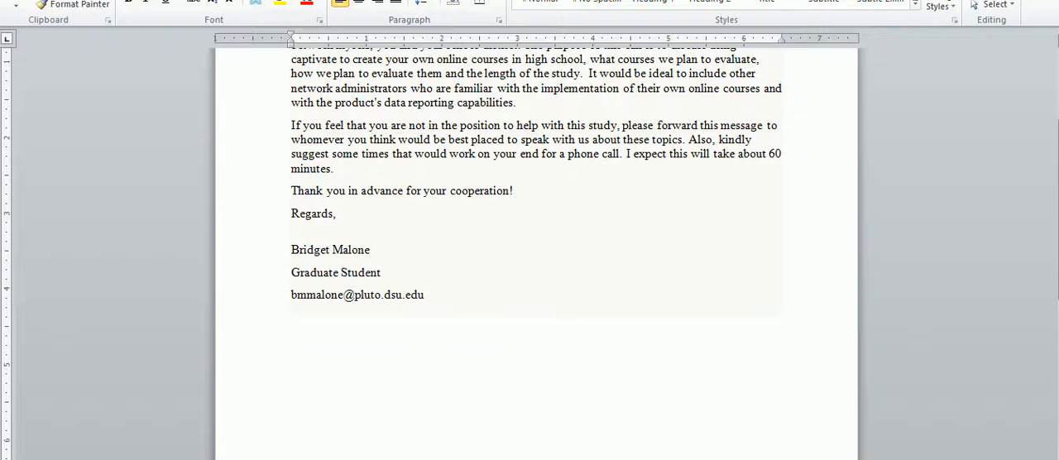
# - Switch back to the Tech Study folder in File Explorer and open the Tech Discussion (Captivate) document in Word
pyautogui.click(437, 446)
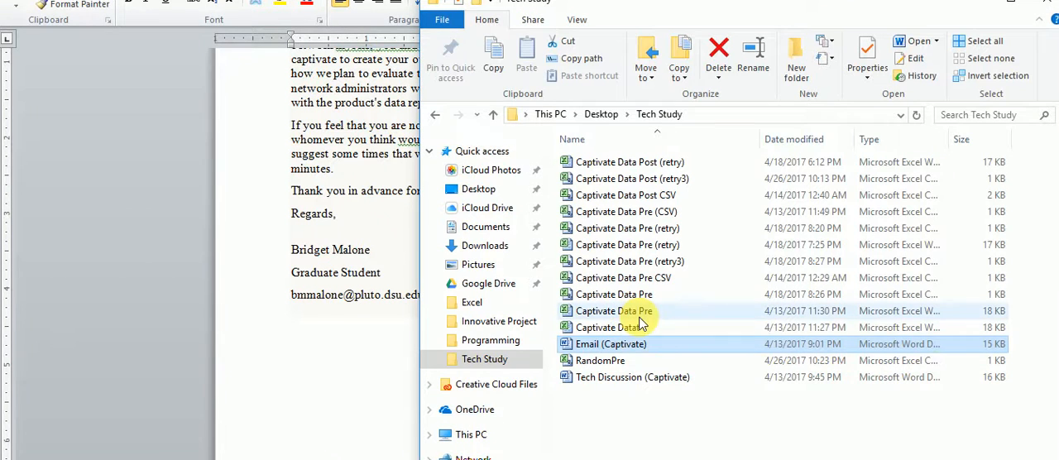
pyautogui.click(599, 382)
pyautogui.doubleClick(597, 380)
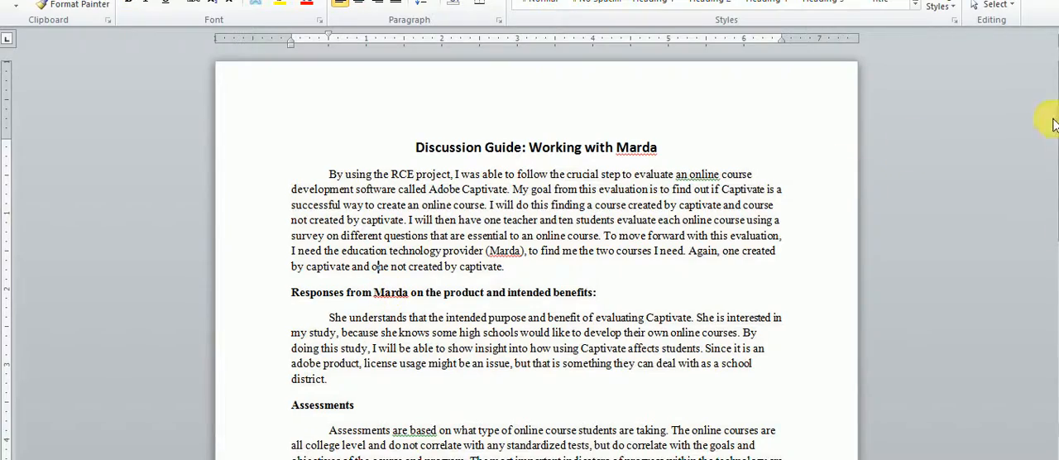
# - Read through the provider discussion guide, from the product benefits and assessments to the external outcomes, course links and next step
pyautogui.scroll(-3, 1056, 149)
pyautogui.scroll(-2, 1056, 149)
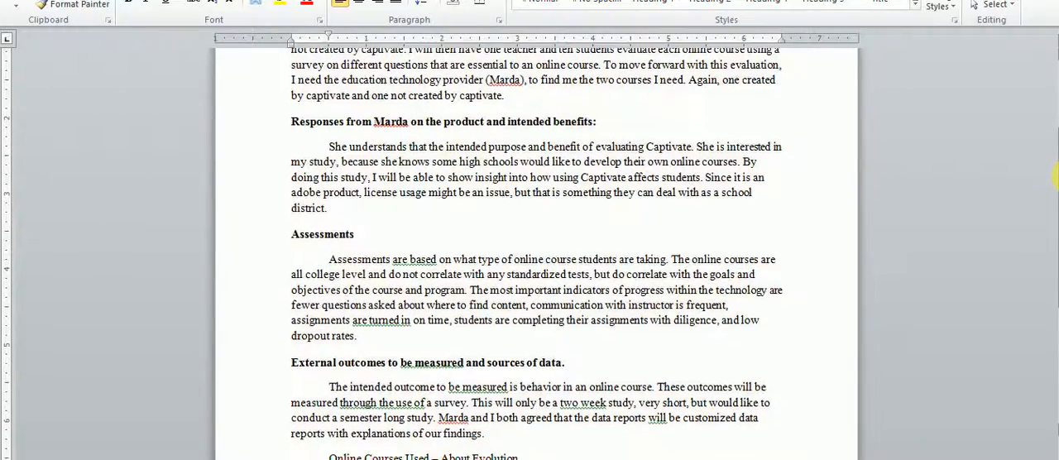
pyautogui.scroll(-1, 1056, 174)
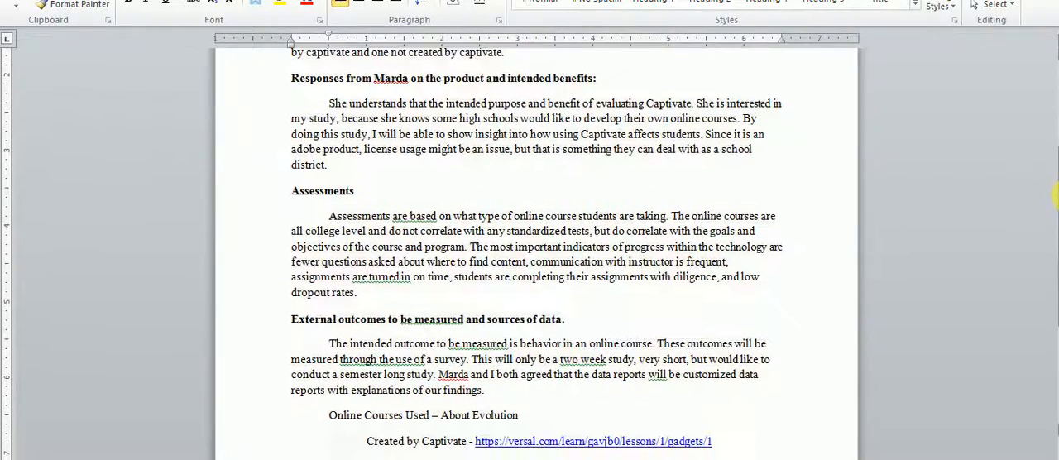
pyautogui.scroll(-1, 1056, 199)
pyautogui.moveTo(1058, 207); pyautogui.dragTo(1057, 286)
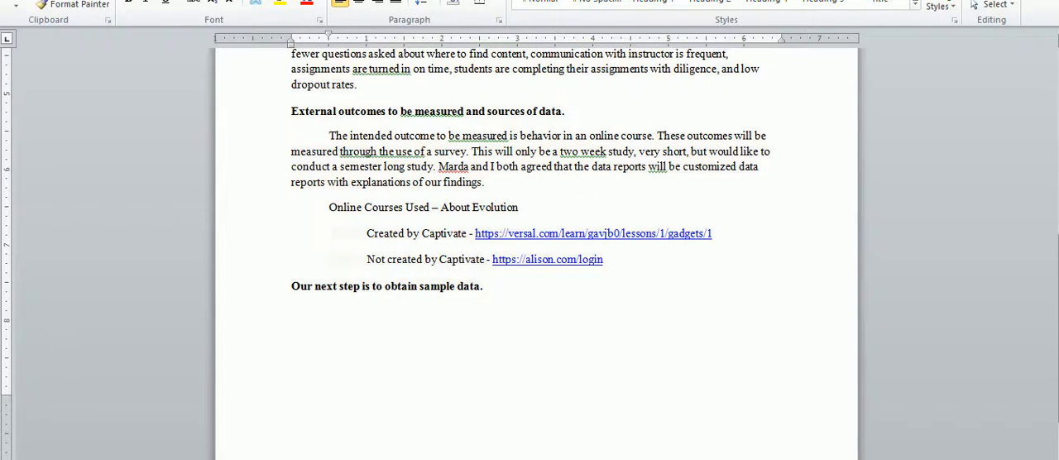
# - Return to the Planning Your Research page in the browser, clearing File Explorer out of the way, and open Summarize Context for editing
pyautogui.hotkey('alt', 'Tab')
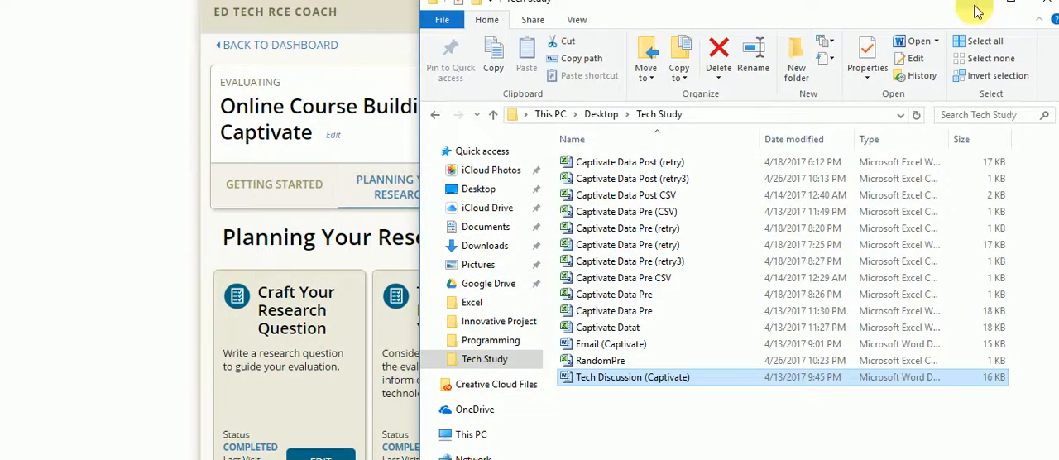
pyautogui.click(977, 10)
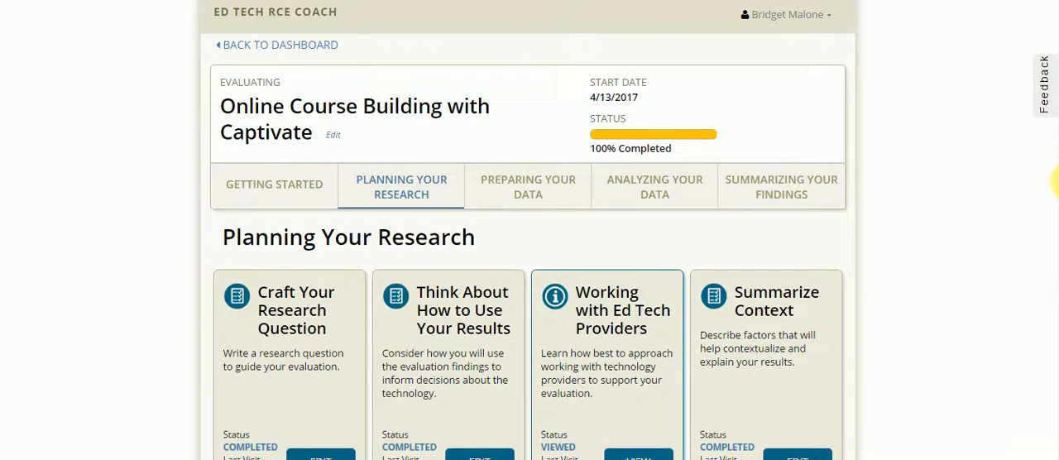
pyautogui.scroll(-1, 1056, 209)
pyautogui.scroll(-3, 1056, 209)
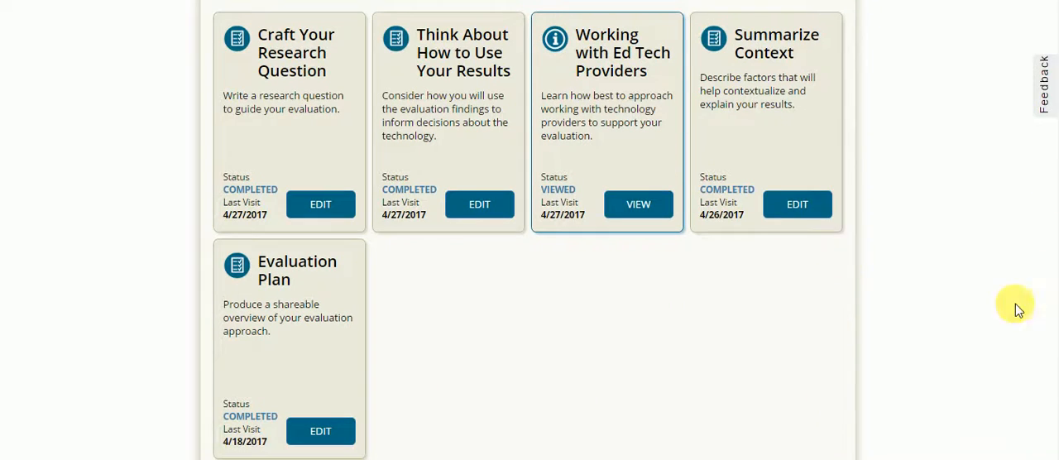
pyautogui.click(798, 209)
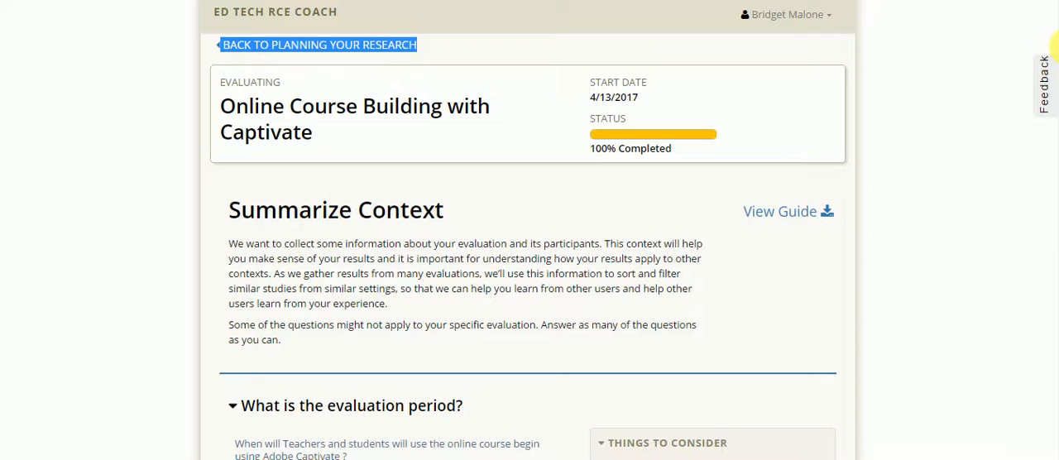
# - Review the evaluation period dates and the program type and purpose answers for Adobe Captivate in Summarize Context
pyautogui.scroll(-5, 1054, 93)
pyautogui.scroll(-1, 528, 236)
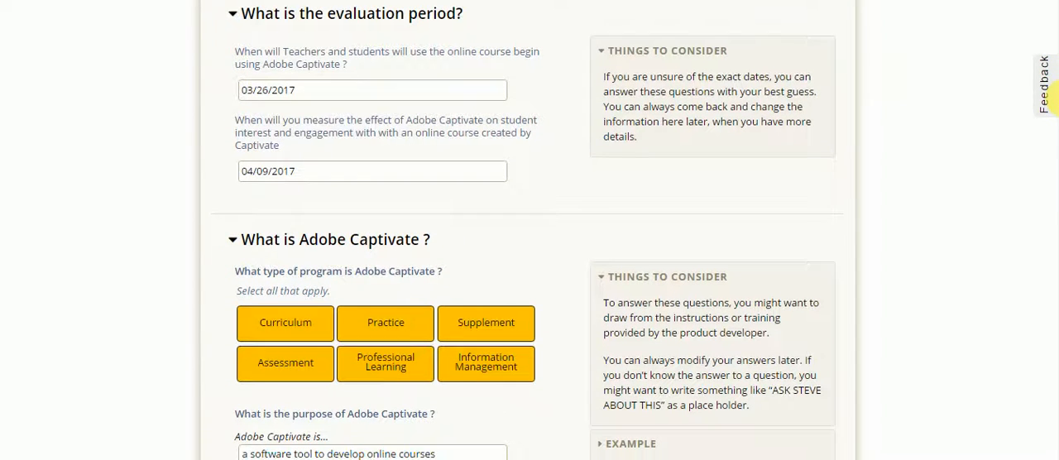
pyautogui.moveTo(1058, 98); pyautogui.dragTo(1053, 161)
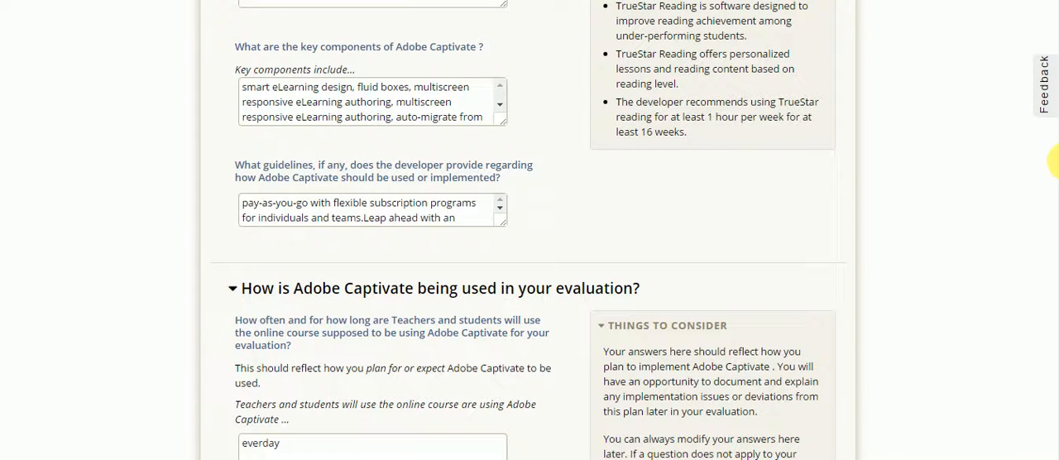
pyautogui.moveTo(1054, 162); pyautogui.dragTo(1054, 153)
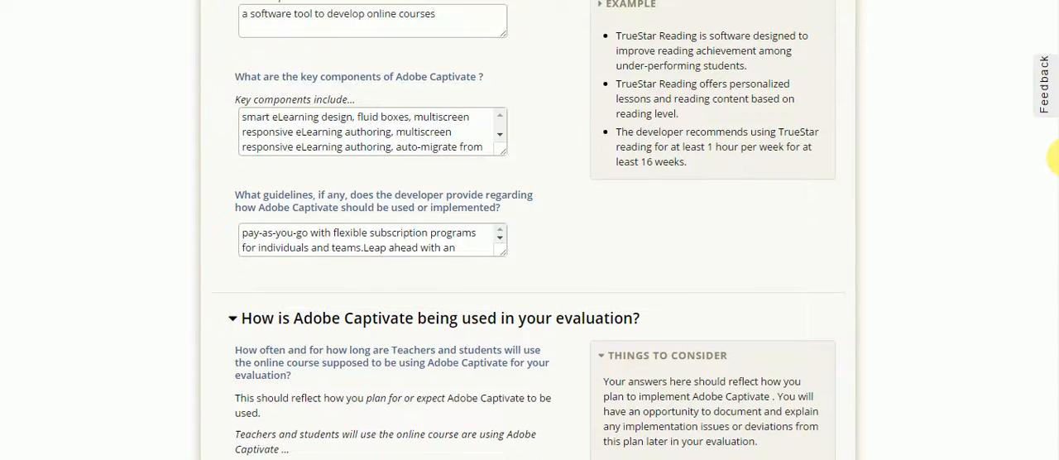
# - Read the full answer on the key components of Adobe Captivate, through to its last line
pyautogui.click(502, 143)
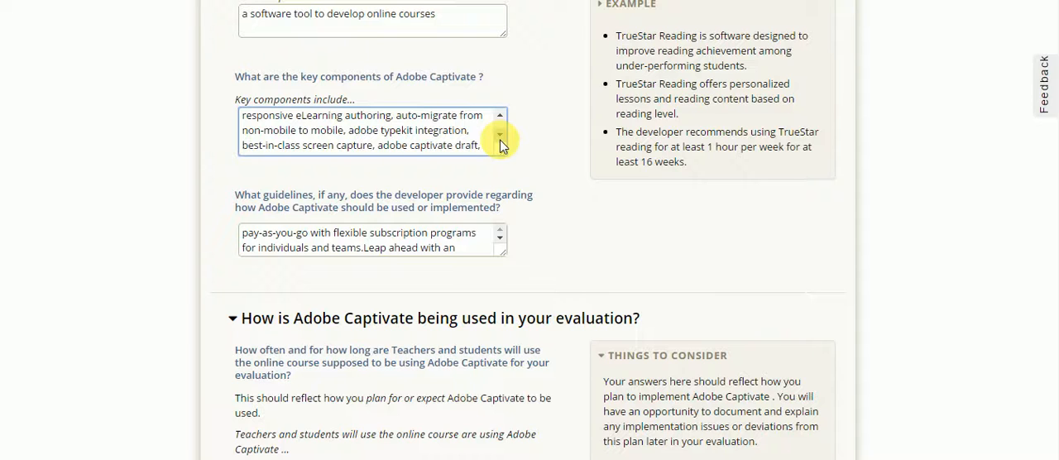
pyautogui.click(503, 143)
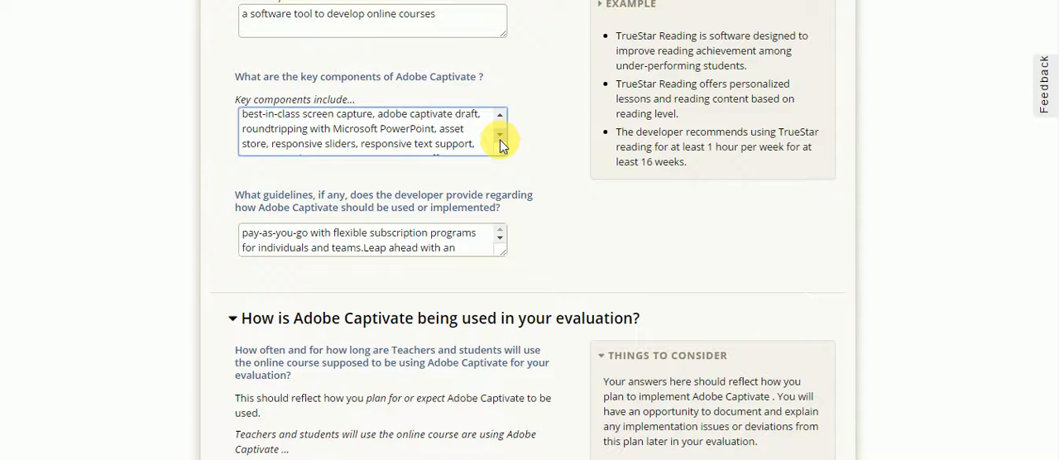
pyautogui.click(500, 136)
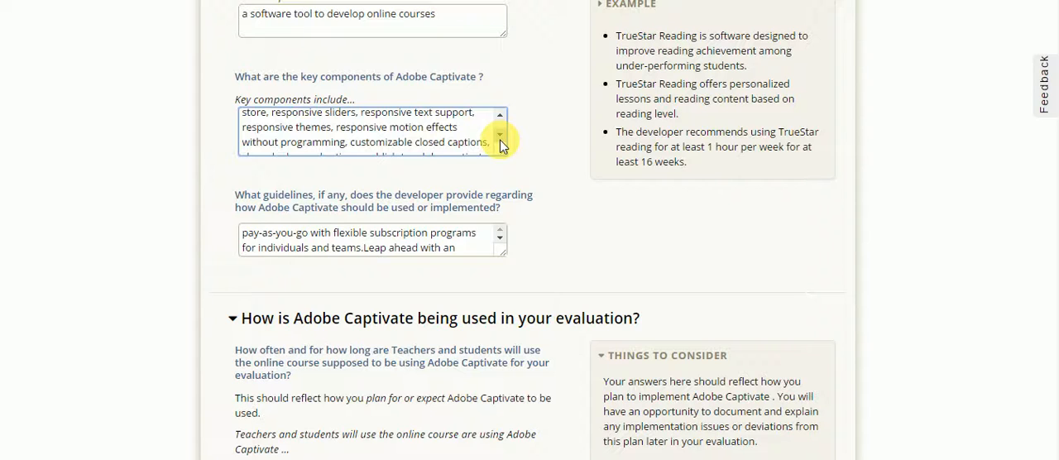
pyautogui.click(500, 137)
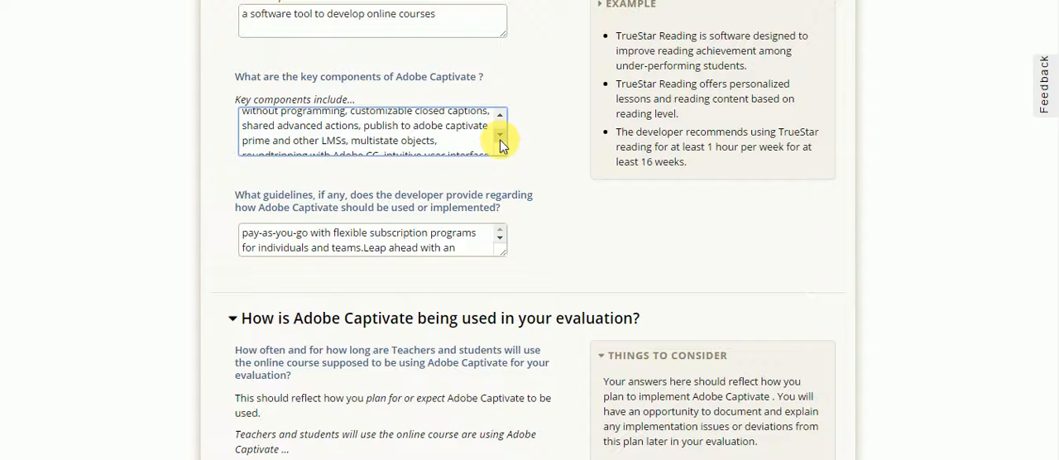
pyautogui.click(500, 141)
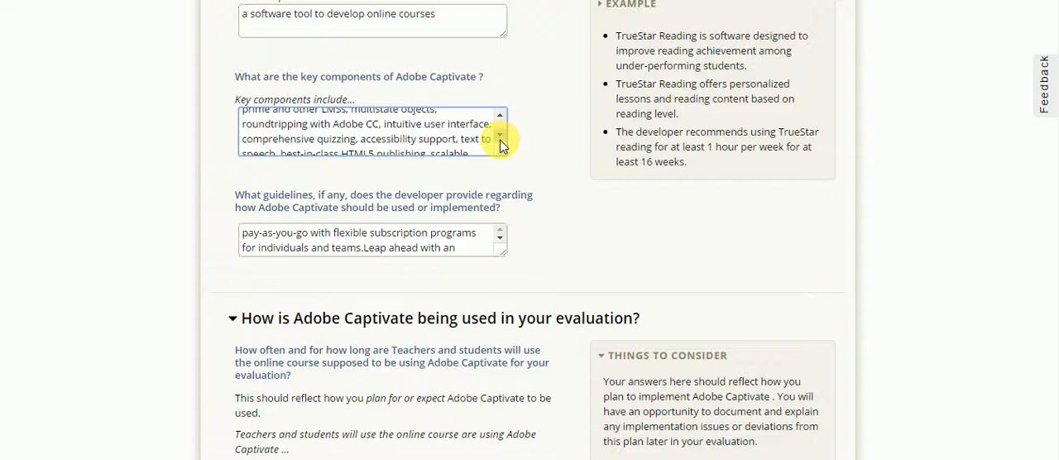
pyautogui.click(500, 140)
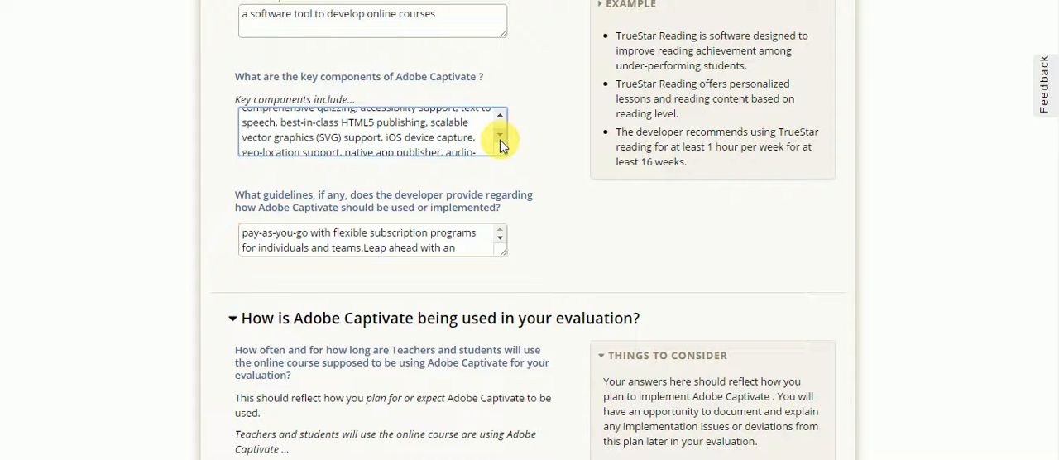
pyautogui.click(501, 142)
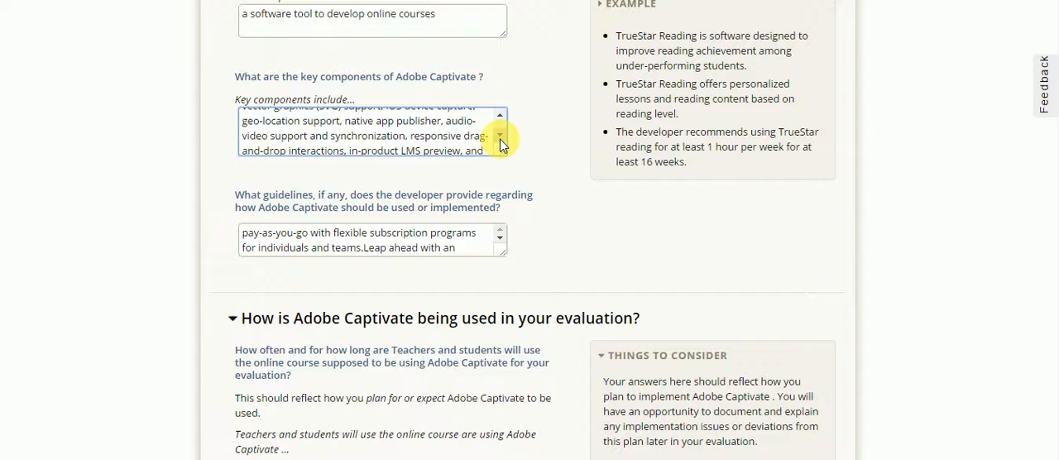
pyautogui.click(499, 139)
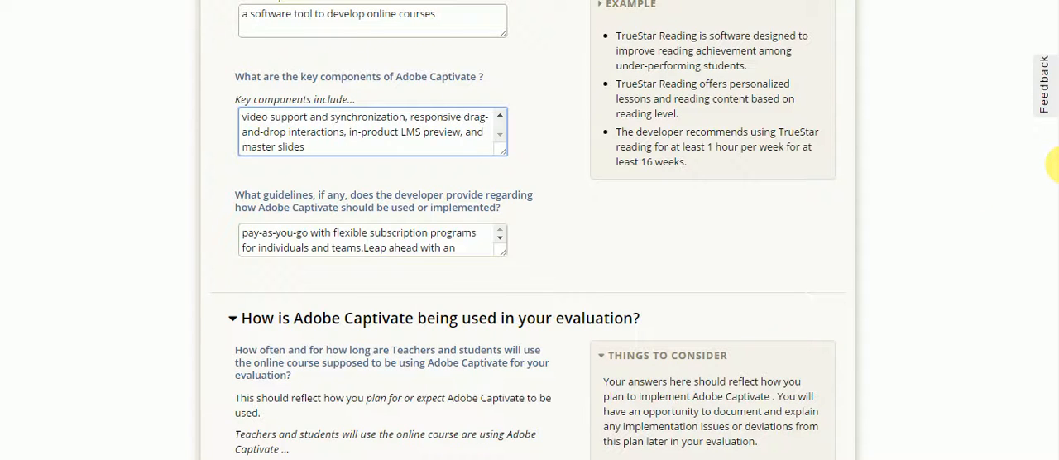
# - Read the full answer on the developer's guidelines for using or implementing Adobe Captivate
pyautogui.click(500, 240)
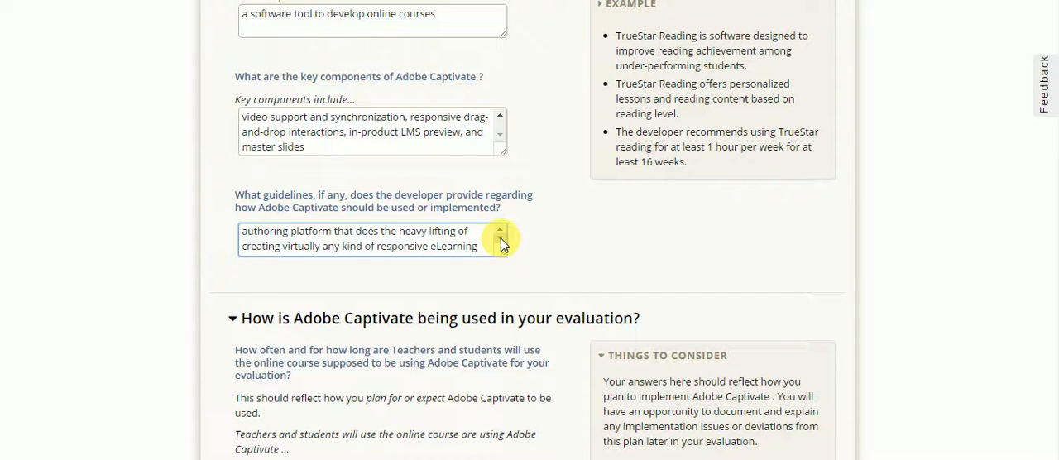
pyautogui.click(500, 241)
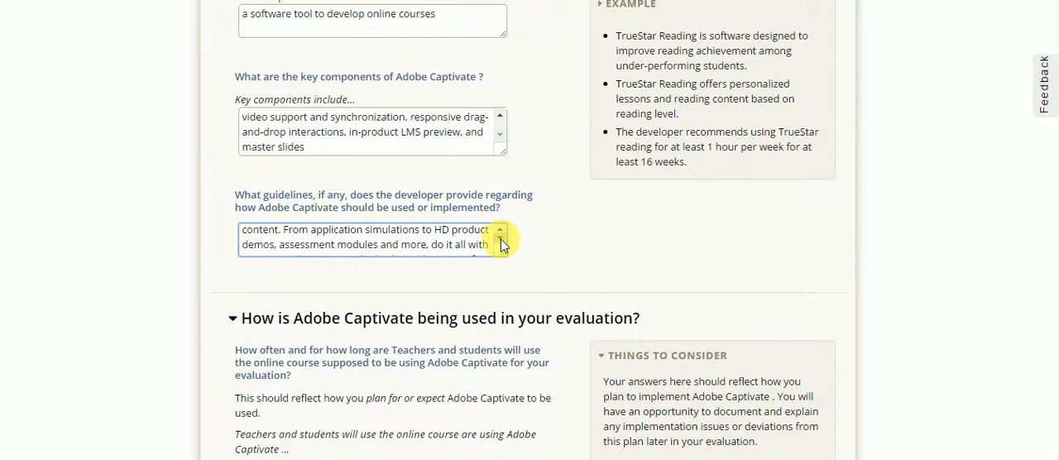
pyautogui.click(501, 241)
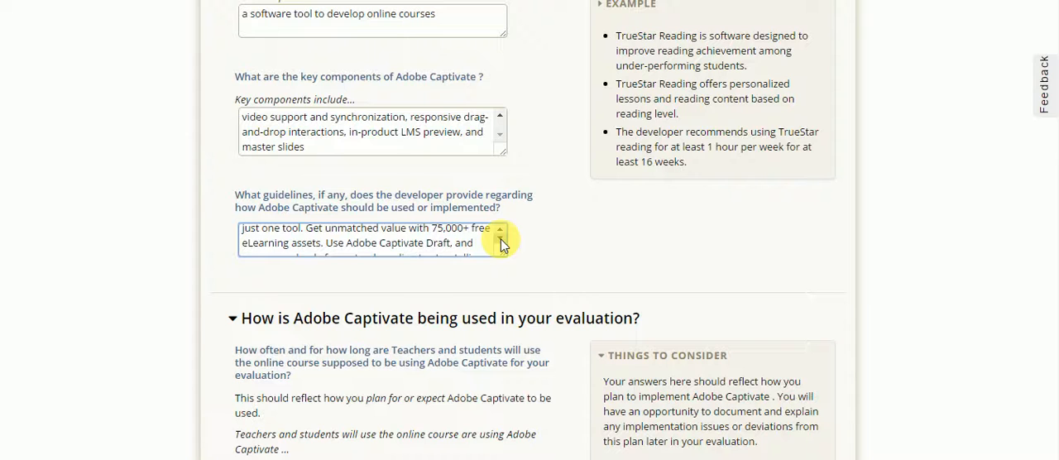
pyautogui.click(500, 241)
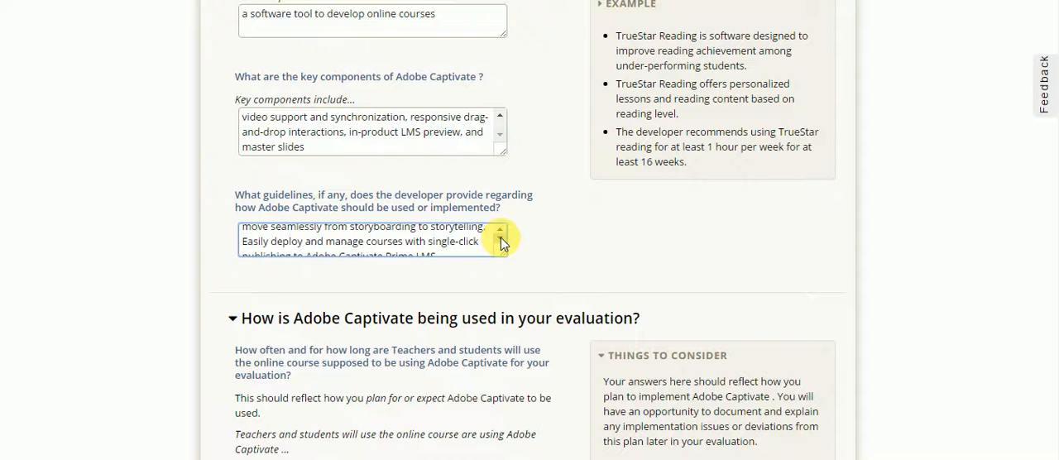
pyautogui.click(500, 240)
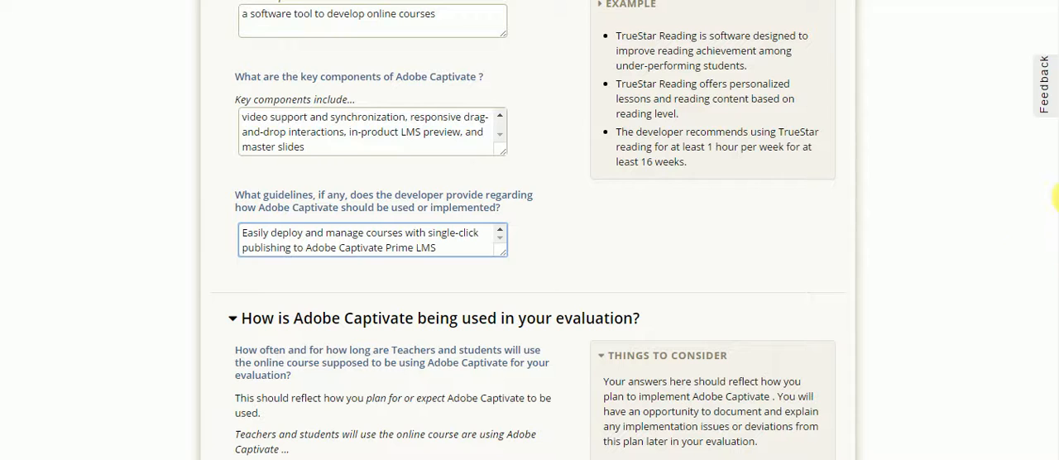
# - Review how Adobe Captivate is used in the evaluation, covering frequency, delivery, grade levels, classroom types, hoped-for outcome and outcome areas
pyautogui.scroll(-5, 1056, 182)
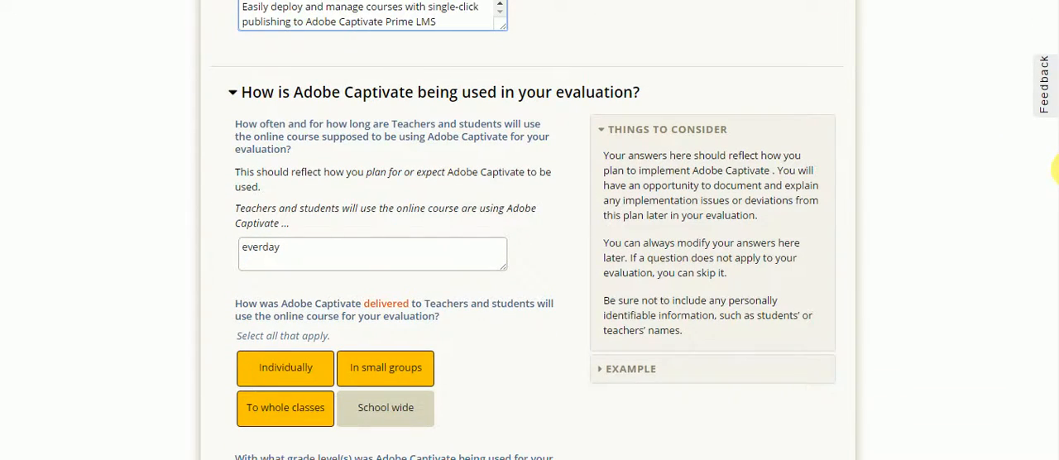
pyautogui.scroll(-3, 1056, 169)
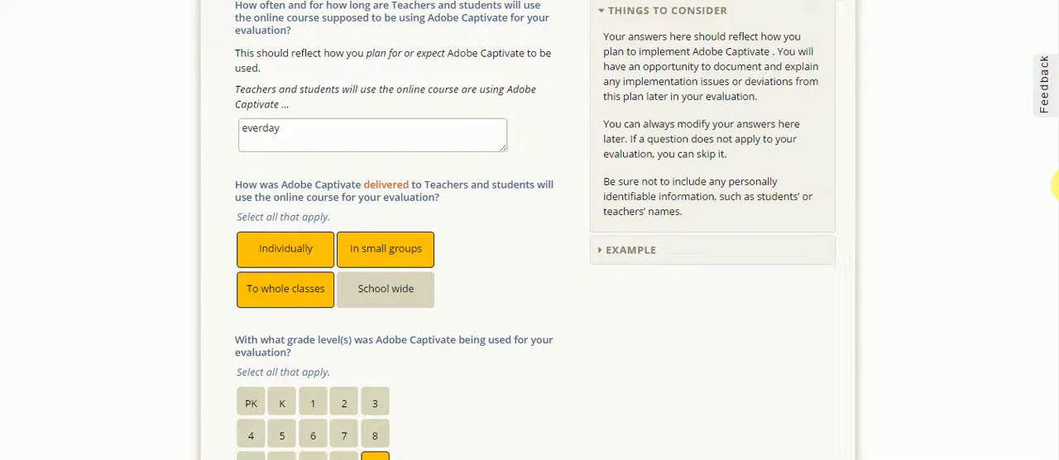
pyautogui.scroll(-2, 1056, 186)
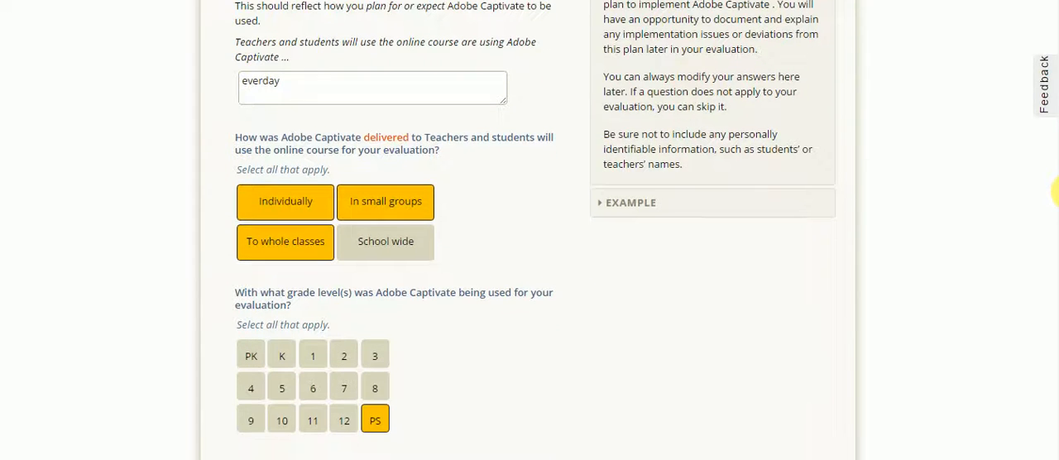
pyautogui.scroll(-3, 1056, 194)
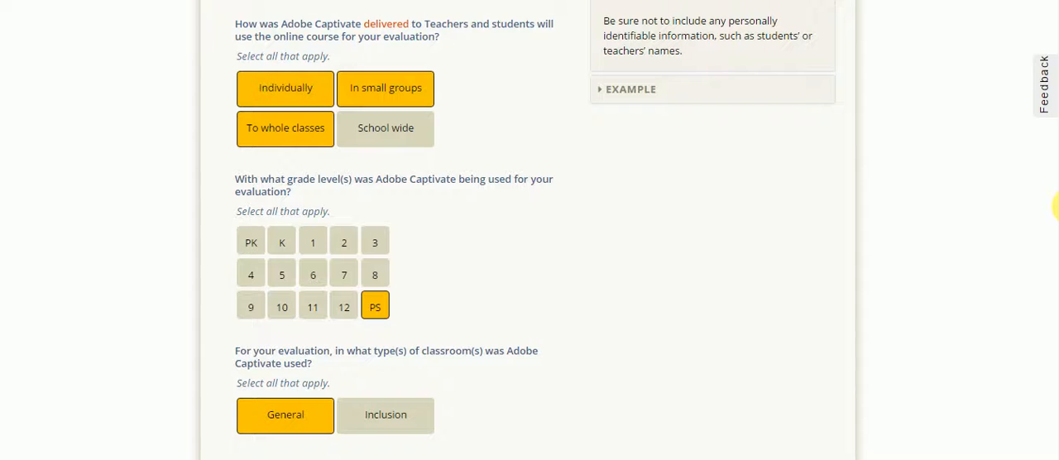
pyautogui.scroll(-2, 1057, 207)
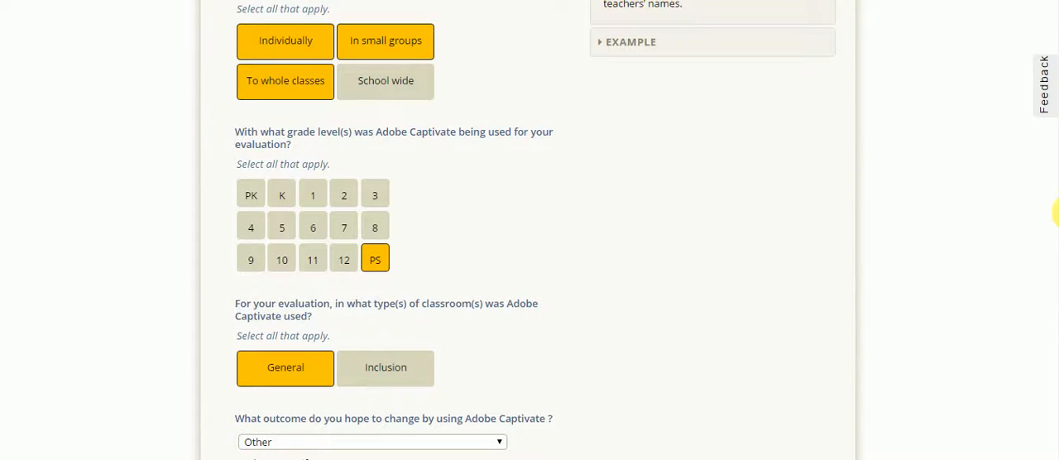
pyautogui.scroll(-2, 1057, 213)
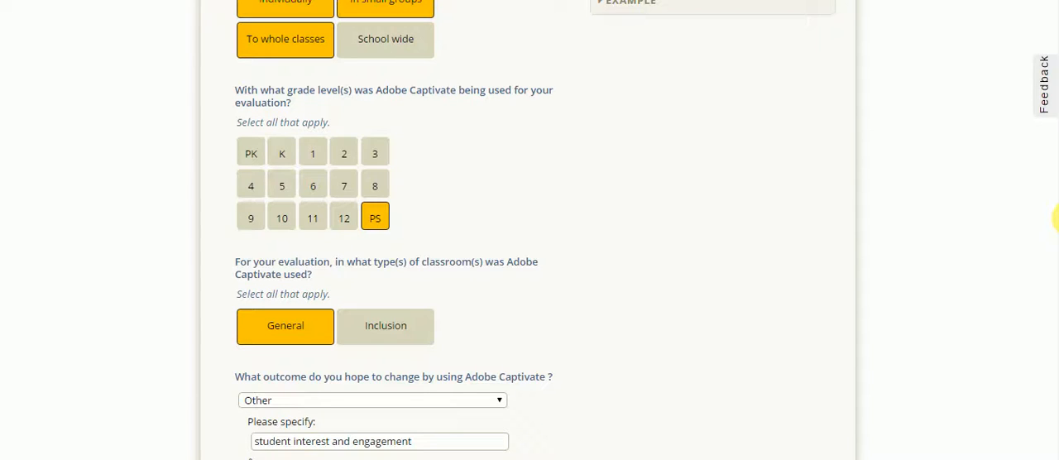
pyautogui.scroll(-2, 1057, 217)
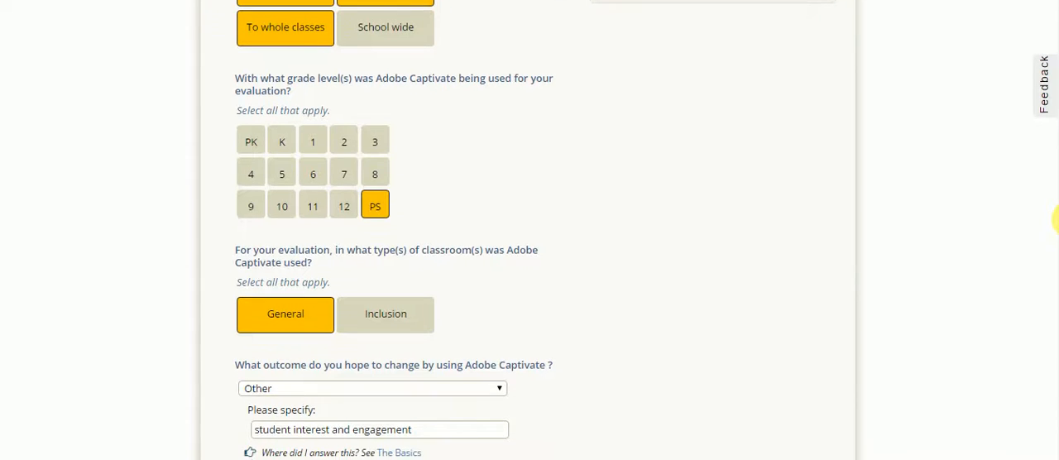
pyautogui.scroll(-1, 1057, 233)
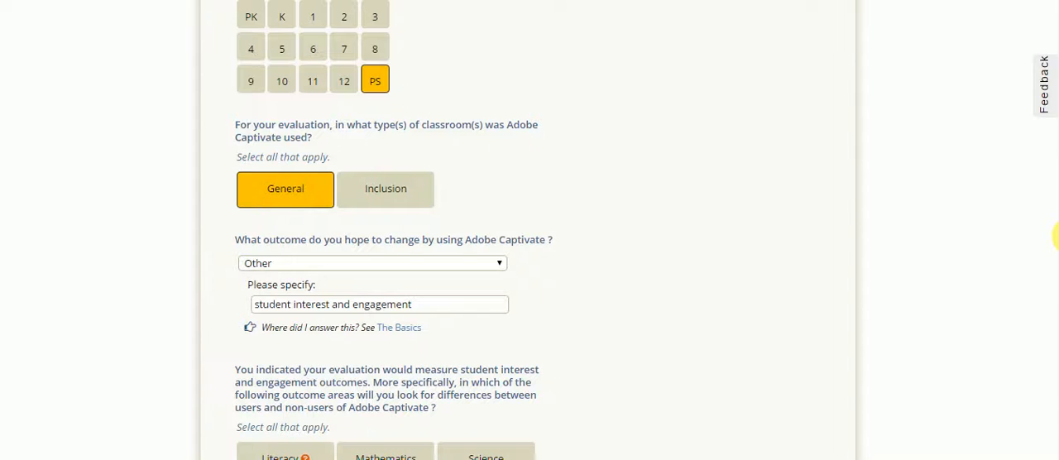
pyautogui.scroll(-1, 1056, 236)
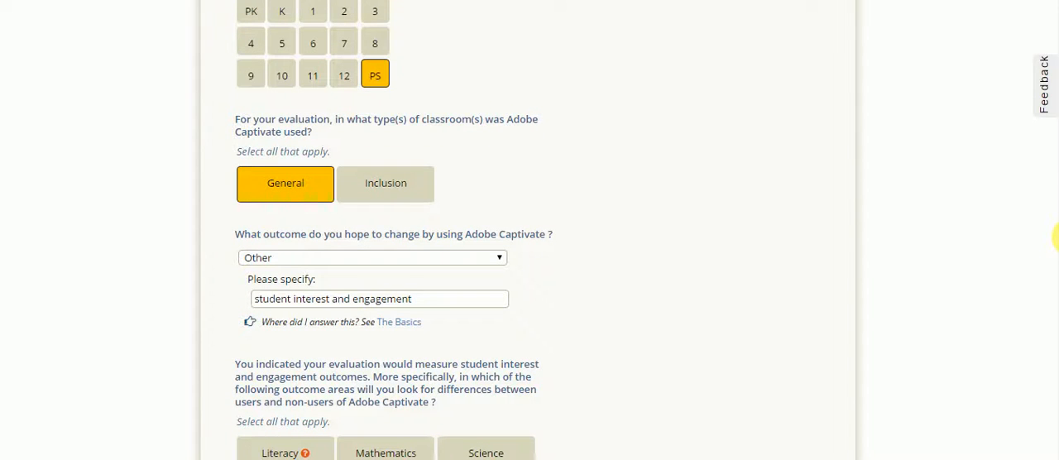
pyautogui.scroll(-5, 1057, 239)
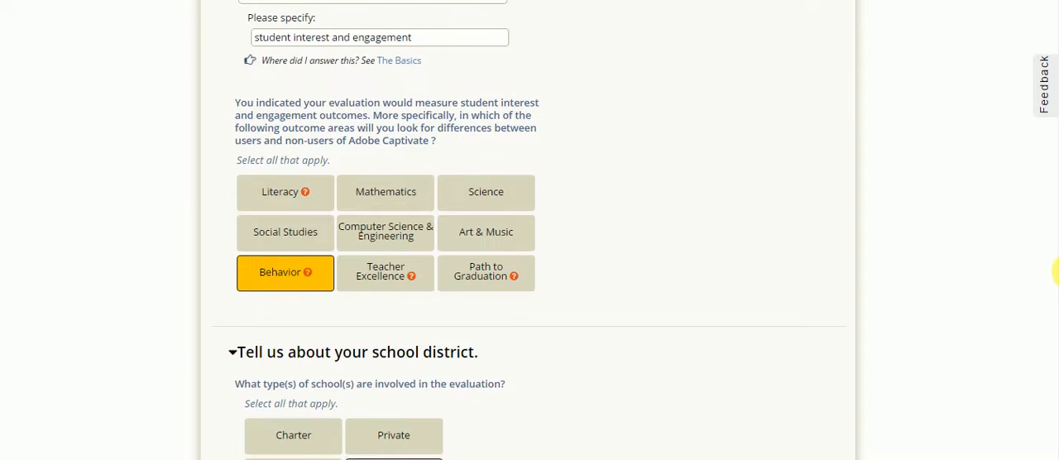
# - Review the student outcome areas and the school district answers on school type, number of students, geographical setting and location
pyautogui.scroll(-1, 1057, 277)
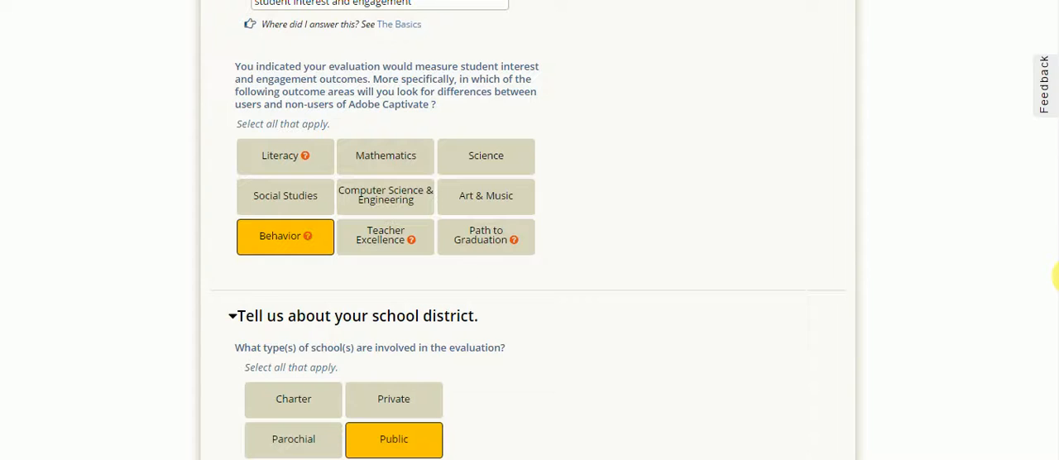
pyautogui.scroll(-1, 1057, 277)
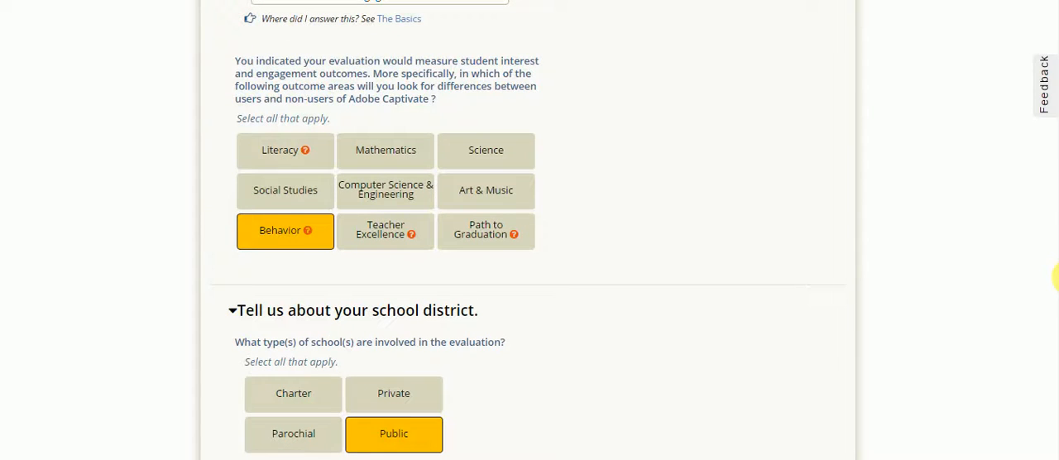
pyautogui.scroll(-1, 1057, 277)
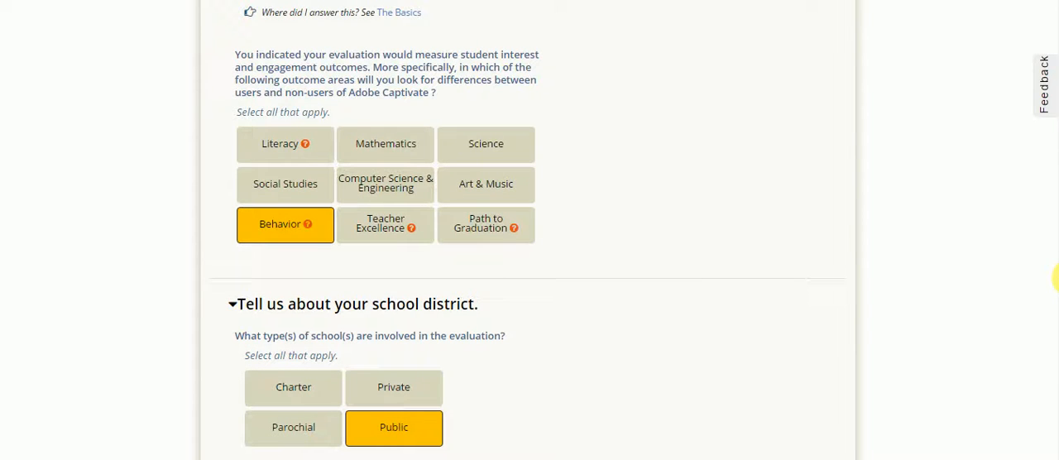
pyautogui.scroll(-3, 1056, 277)
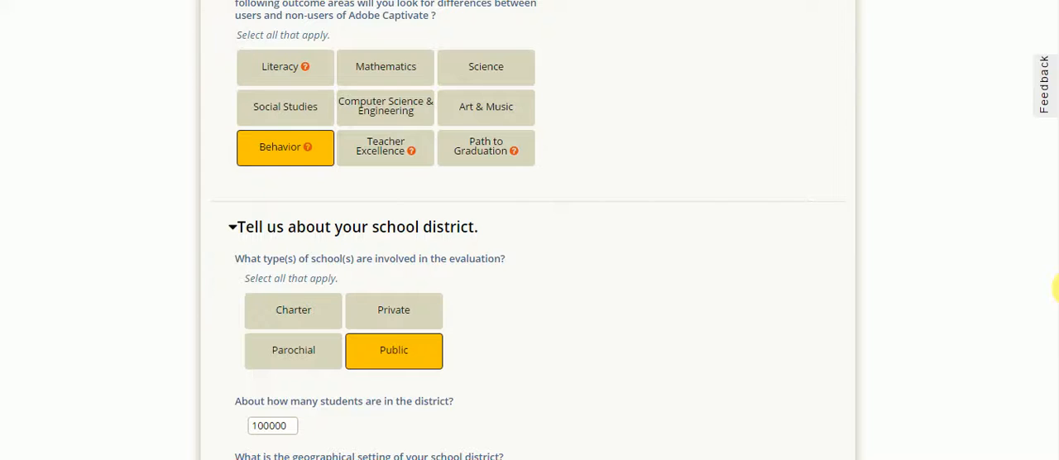
pyautogui.scroll(-5, 1057, 287)
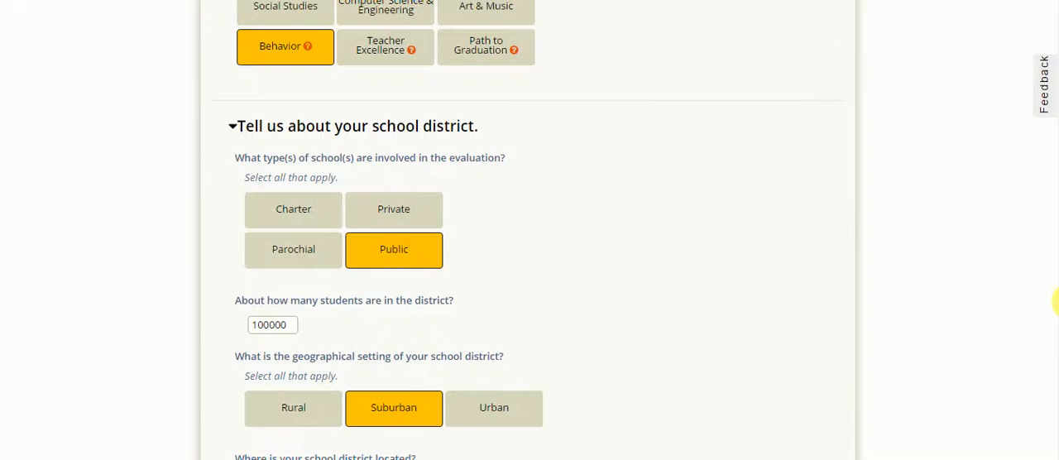
pyautogui.scroll(-3, 1057, 304)
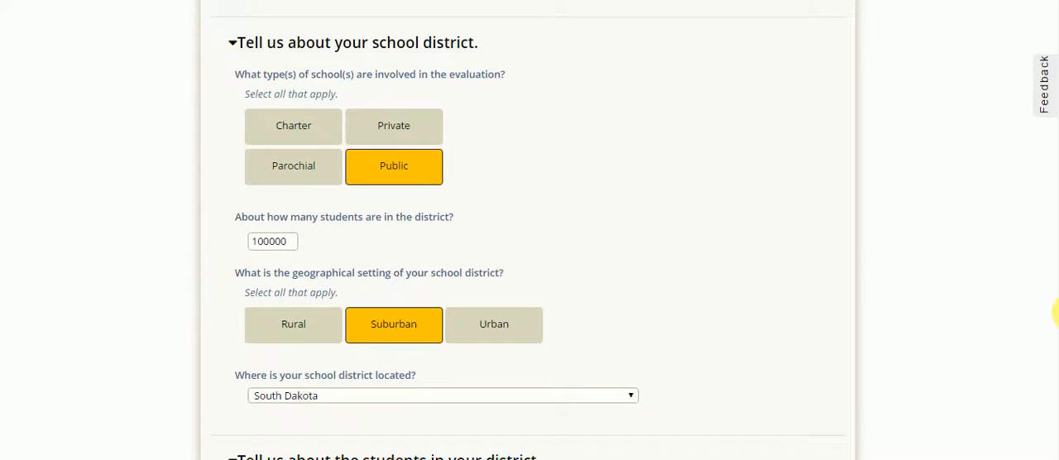
pyautogui.scroll(-4, 1057, 314)
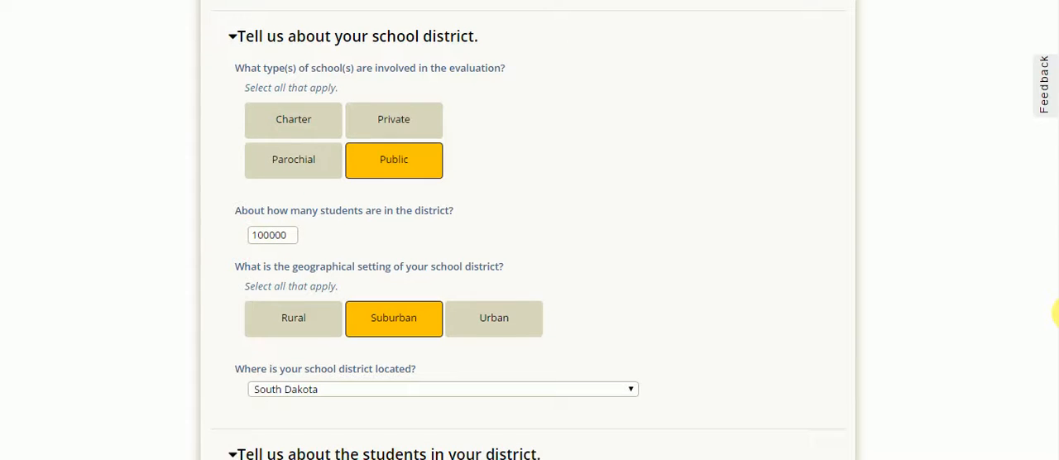
# - Review the district's student composition, lunch, English learner and IEP percentages, and the note on other contextual considerations
pyautogui.scroll(-8, 1056, 326)
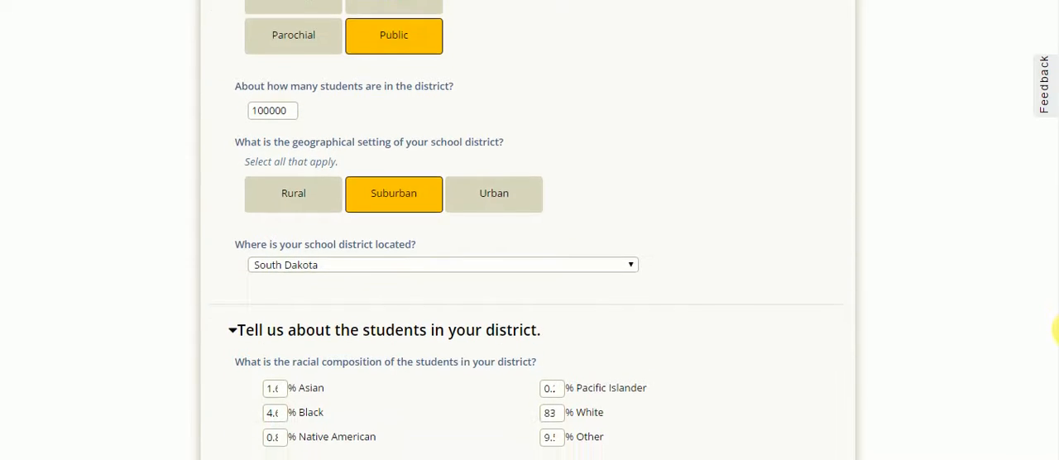
pyautogui.scroll(-9, 1057, 348)
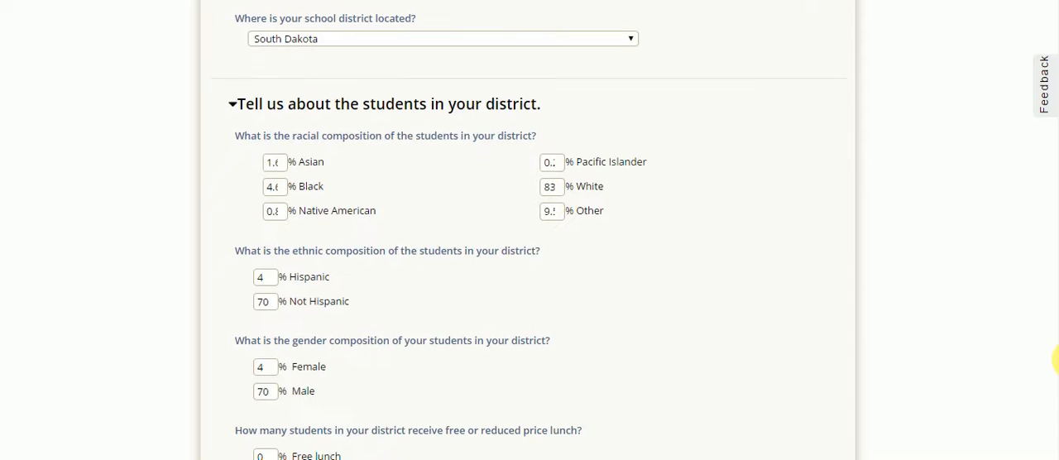
pyautogui.scroll(-7, 1056, 381)
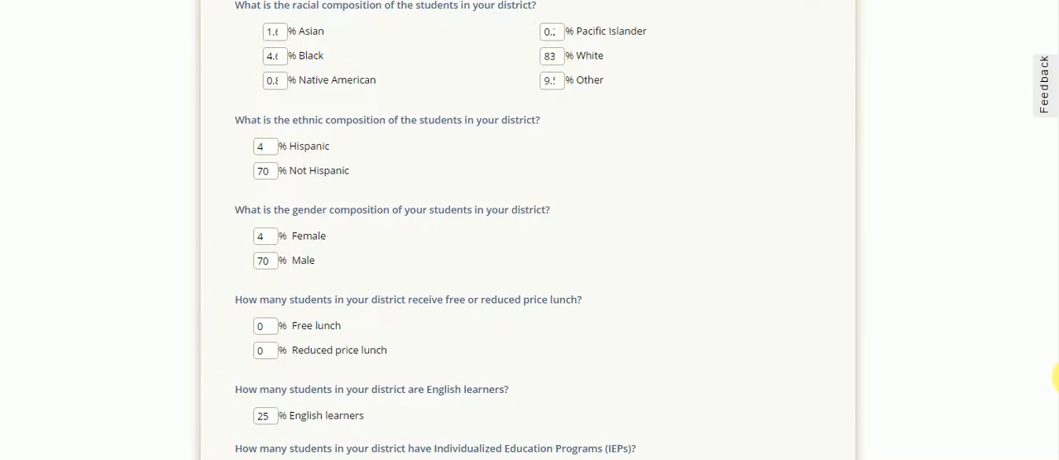
pyautogui.scroll(-11, 1057, 397)
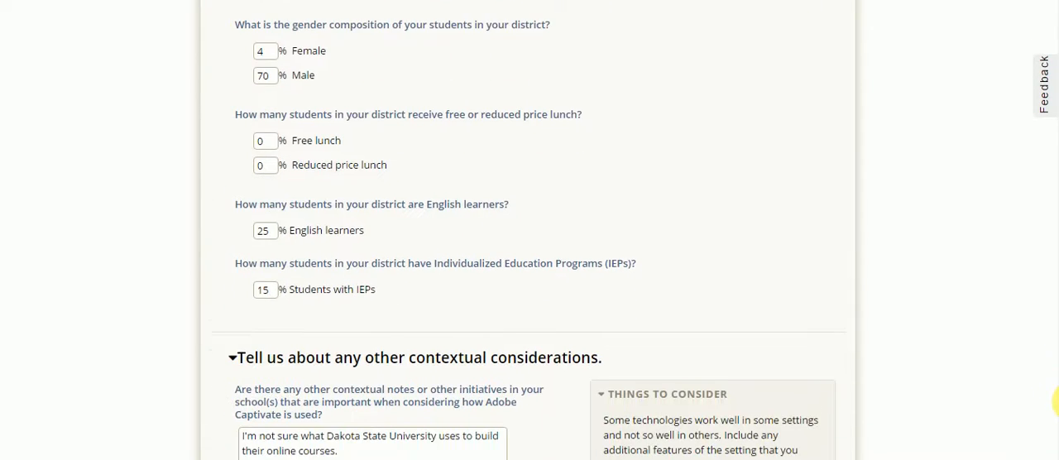
pyautogui.scroll(-4, 1055, 426)
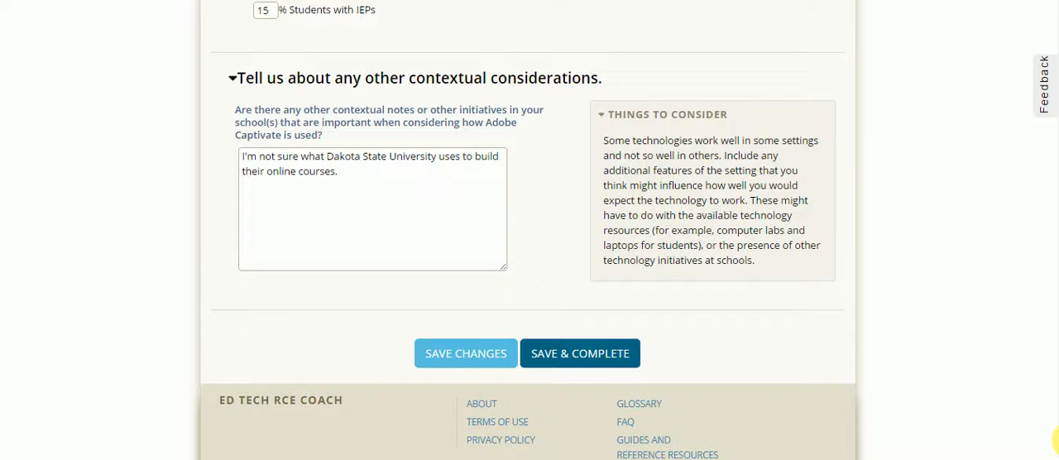
# - Save Summarize Context as complete and open the Evaluation Plan tool for editing
pyautogui.moveTo(1058, 440); pyautogui.dragTo(1058, 440)
pyautogui.click(603, 359)
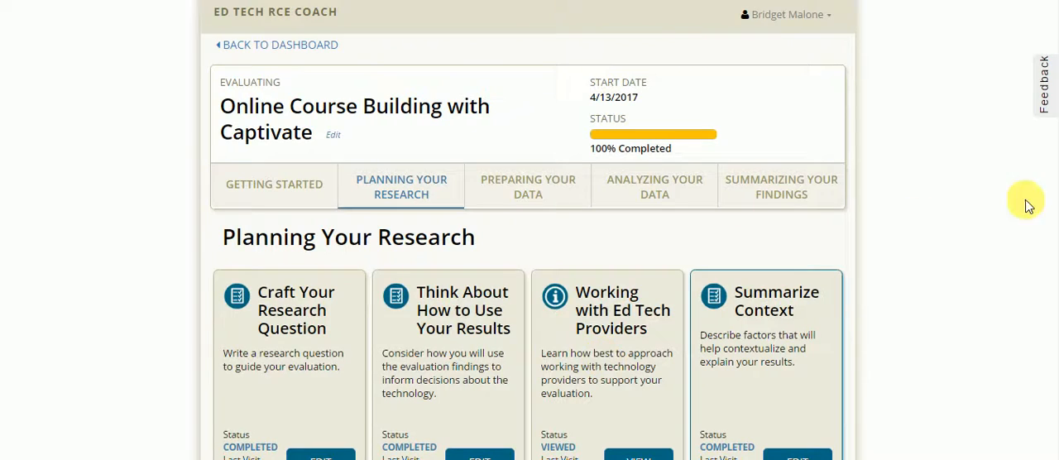
pyautogui.moveTo(1058, 184); pyautogui.dragTo(1053, 319)
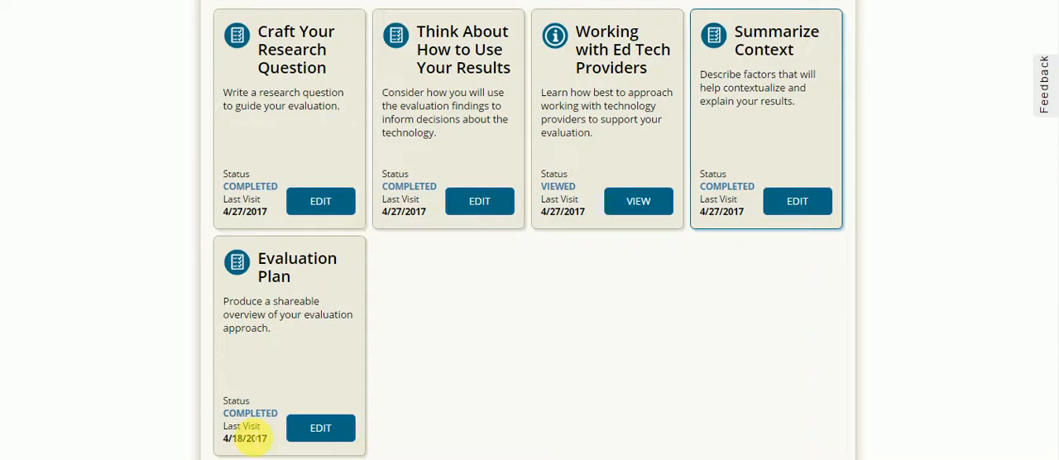
pyautogui.click(312, 432)
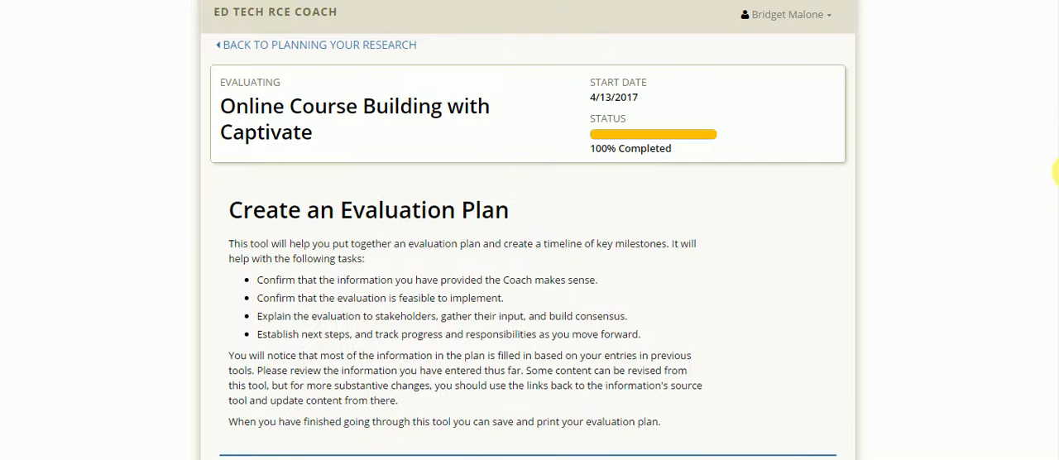
# - Remove the duplicated word "compare" from the purpose statement under Why we are doing this evaluation
pyautogui.moveTo(1056, 36); pyautogui.dragTo(1056, 82)
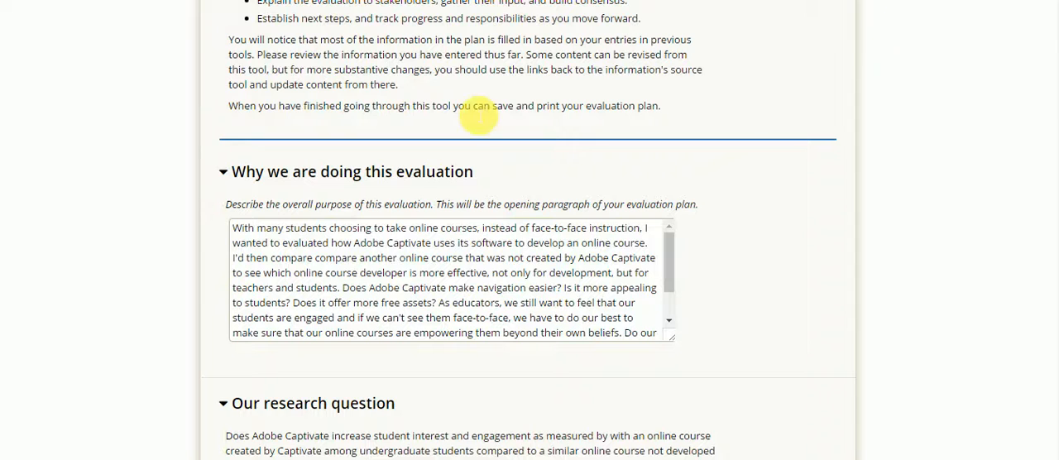
pyautogui.click(308, 258)
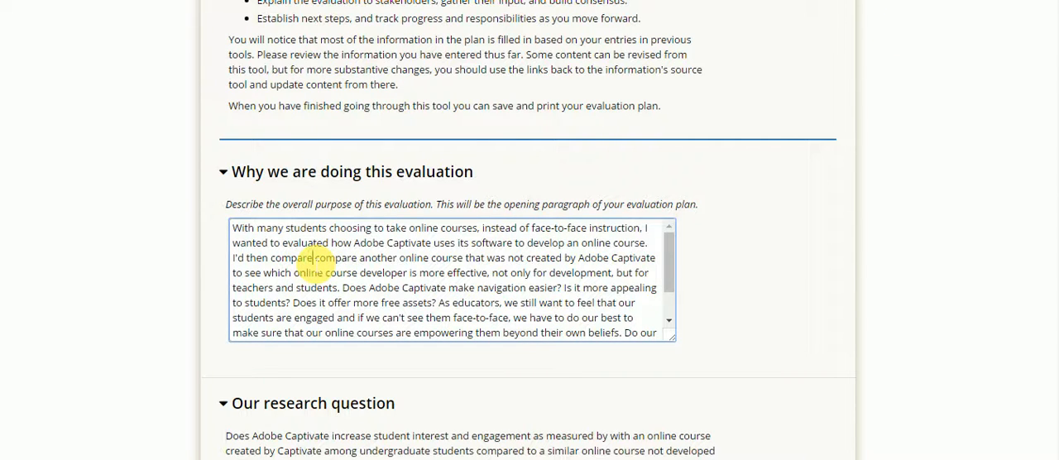
pyautogui.press('BackSpace')
pyautogui.press('BackSpace')
pyautogui.press('BackSpace')
pyautogui.press('BackSpace')
pyautogui.press('BackSpace')
pyautogui.press('BackSpace')
pyautogui.press('BackSpace')
pyautogui.press('BackSpace')
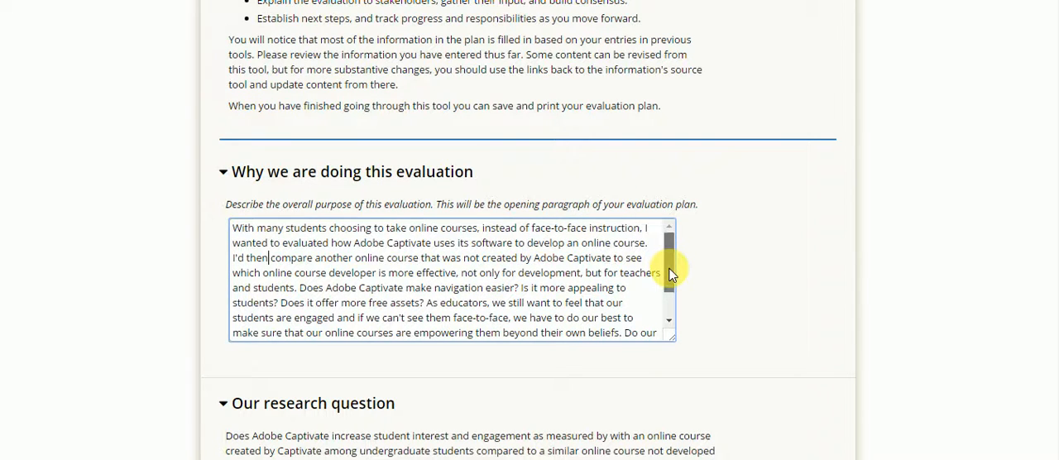
# - Read the rest of the evaluation's purpose statement, the research question and the What will be tested section
pyautogui.moveTo(670, 275); pyautogui.dragTo(672, 297)
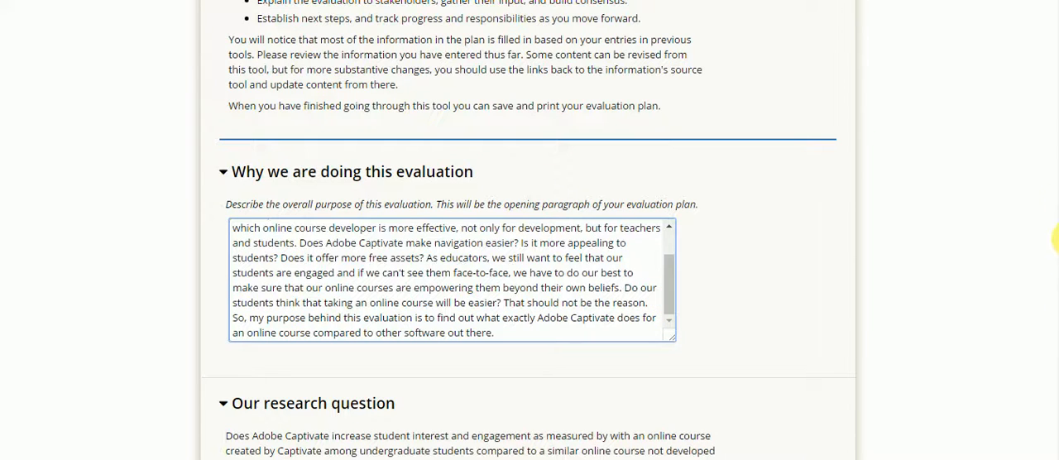
pyautogui.scroll(-4, 1056, 111)
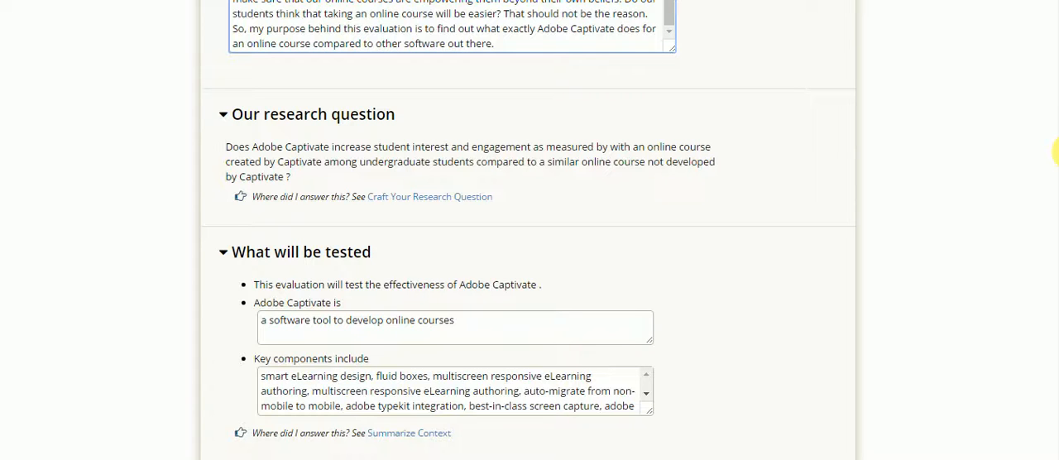
pyautogui.scroll(-1, 1056, 152)
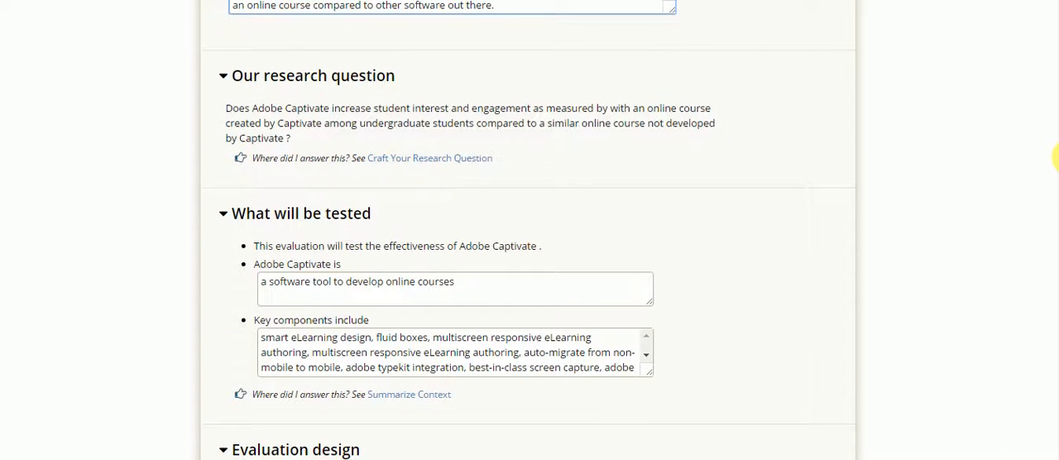
pyautogui.scroll(-1, 1056, 157)
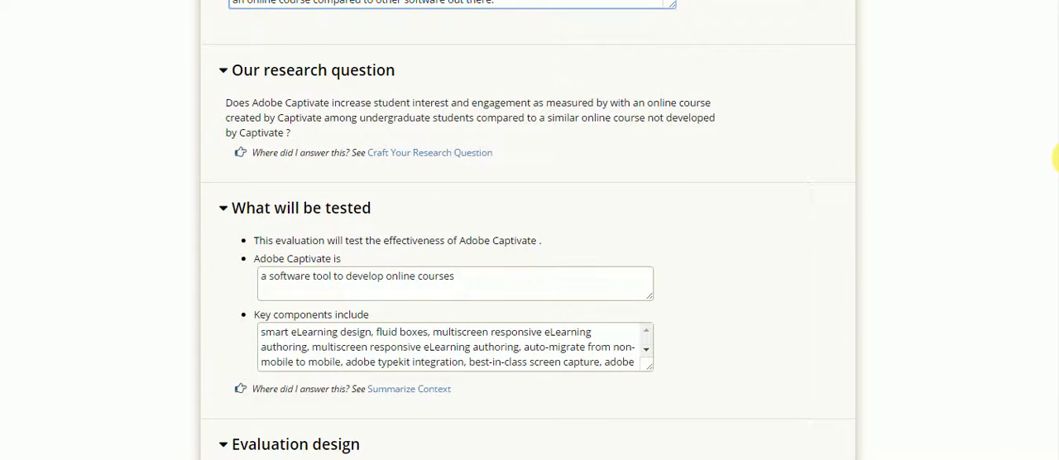
pyautogui.scroll(-2, 1056, 157)
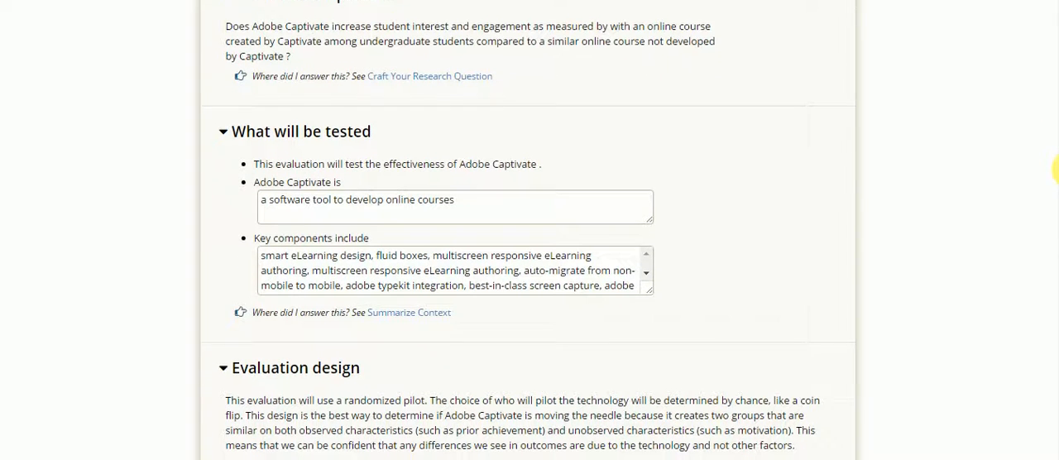
pyautogui.scroll(-1, 1056, 169)
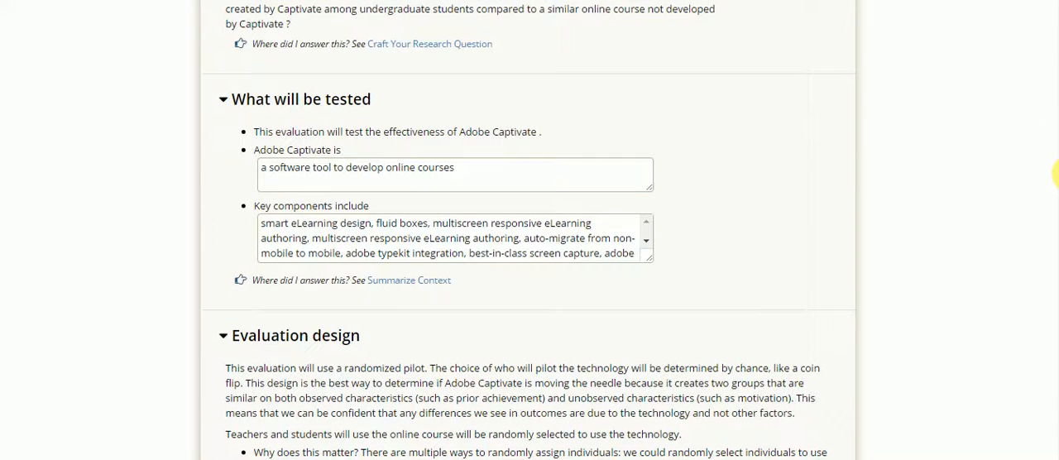
pyautogui.scroll(-1, 1056, 174)
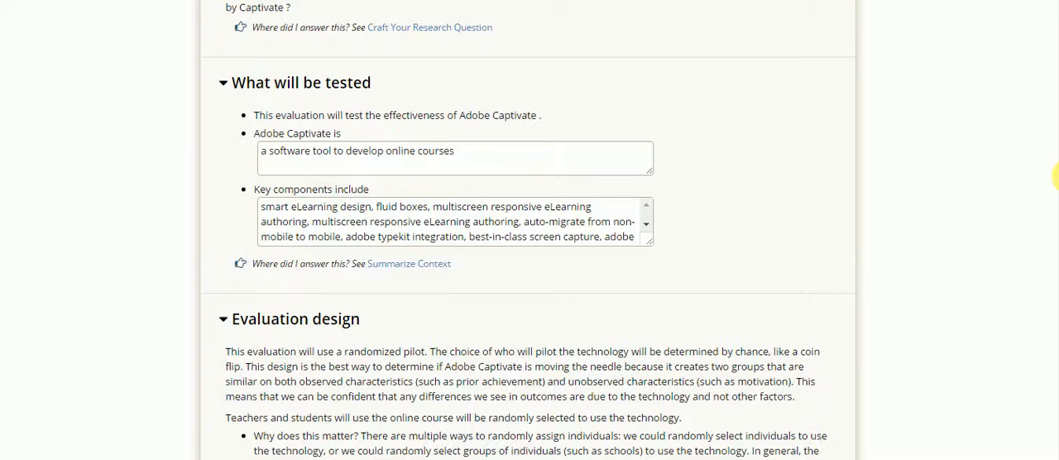
# - Review the evaluation design and how Adobe Captivate is intended to be used during the evaluation
pyautogui.scroll(-2, 1055, 175)
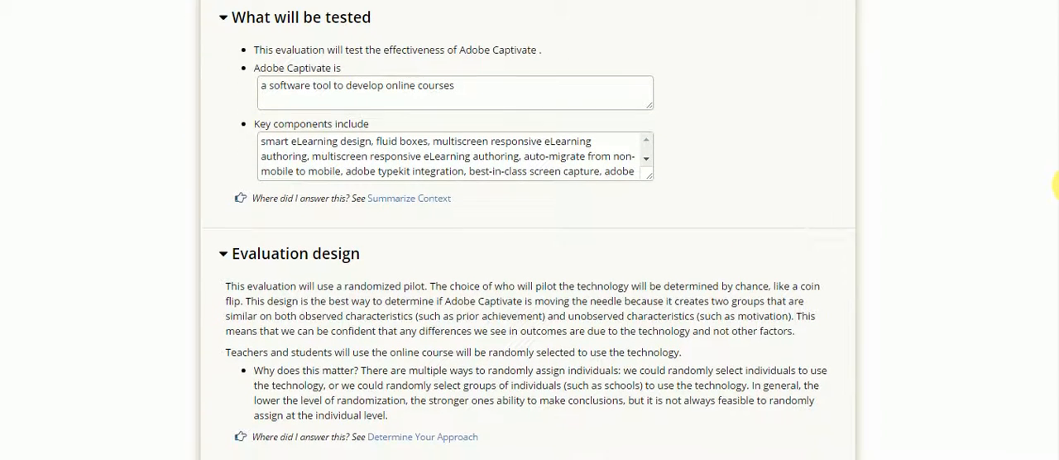
pyautogui.scroll(-1, 1056, 184)
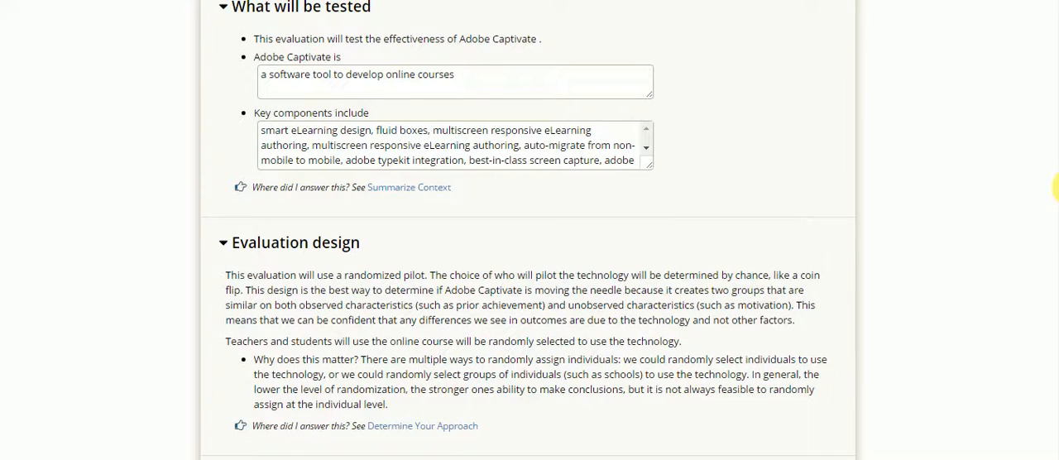
pyautogui.scroll(-5, 1056, 189)
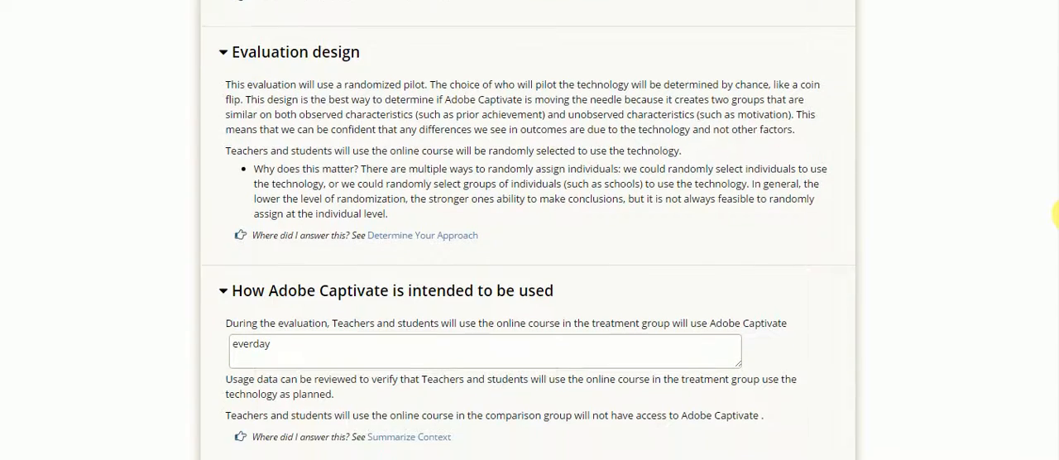
pyautogui.scroll(-7, 1056, 214)
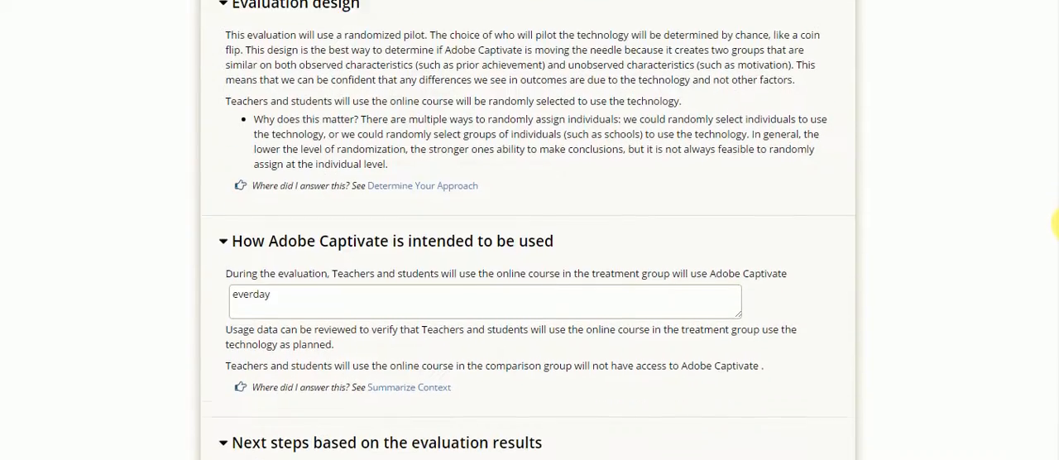
# - Review the planned next steps for each of the three possible evaluation results
pyautogui.scroll(-3, 1056, 259)
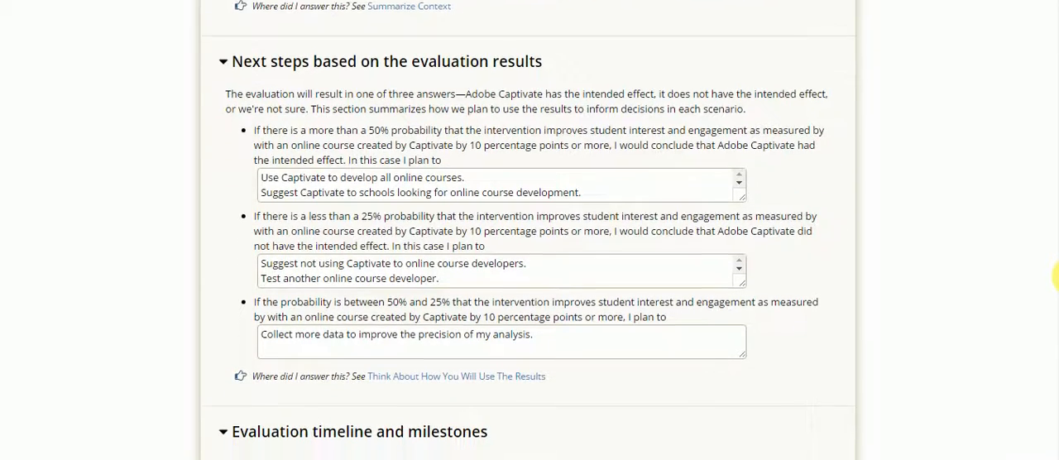
pyautogui.scroll(-3, 1055, 281)
pyautogui.scroll(-9, 1056, 291)
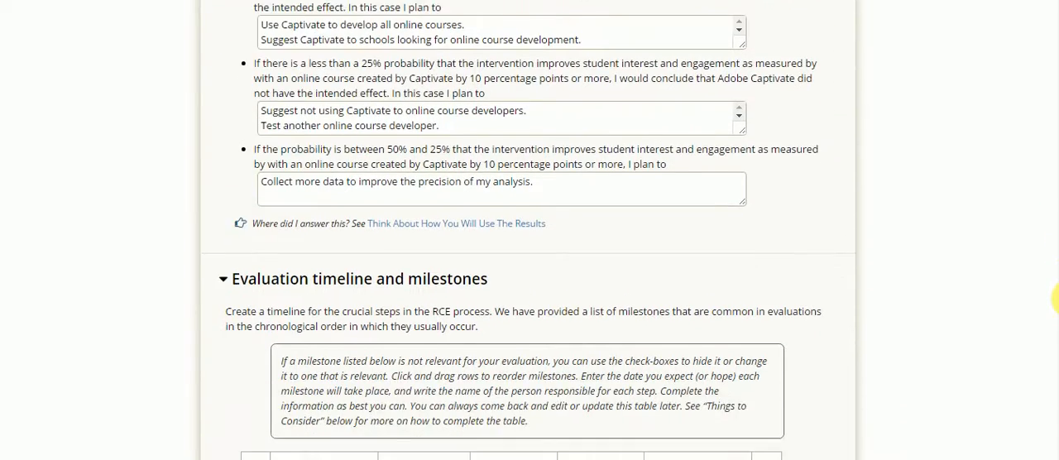
# - Review the evaluation timeline and milestones table, including each milestone's completion date, assignee, status and notes
pyautogui.scroll(-2, 1056, 346)
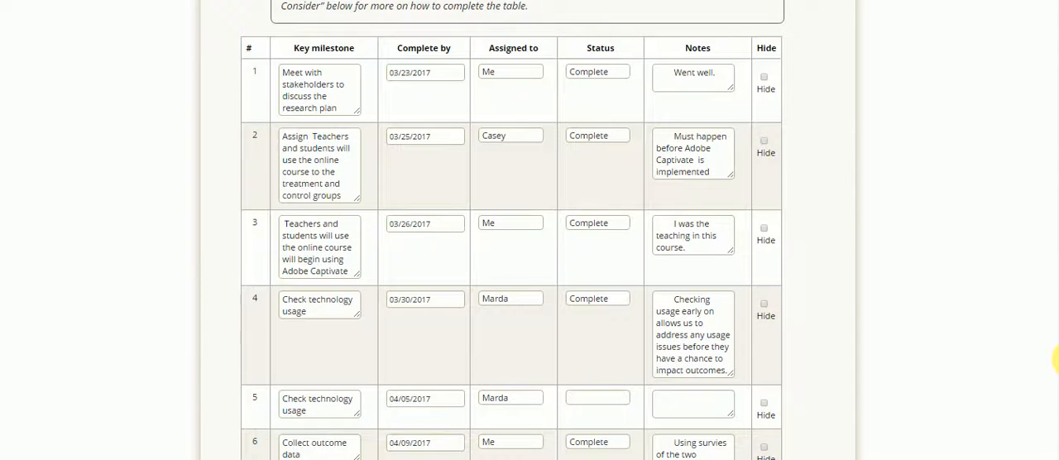
pyautogui.scroll(-1, 1056, 362)
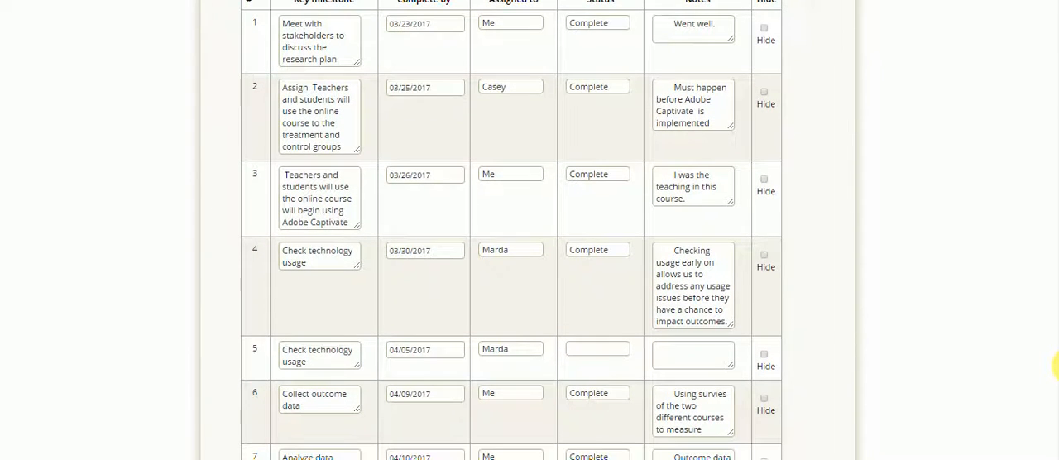
pyautogui.scroll(-1, 1056, 367)
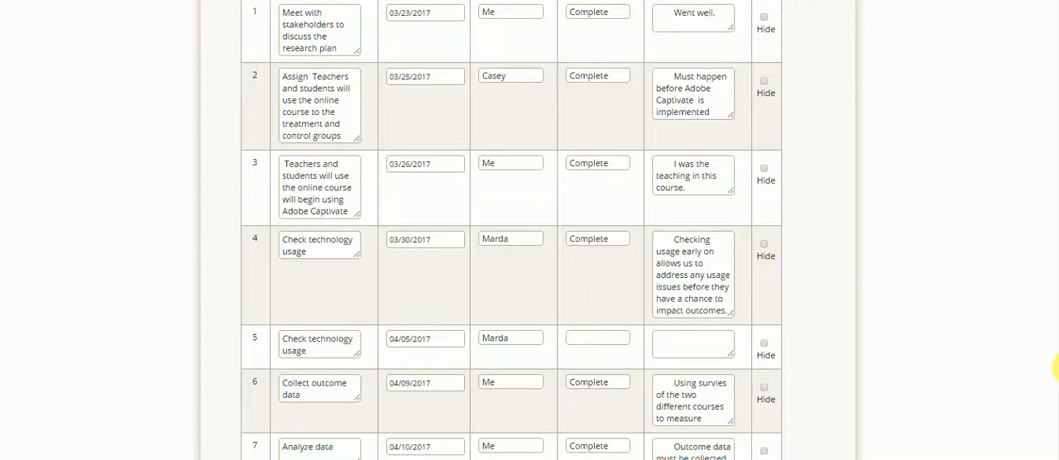
pyautogui.scroll(-1, 1056, 370)
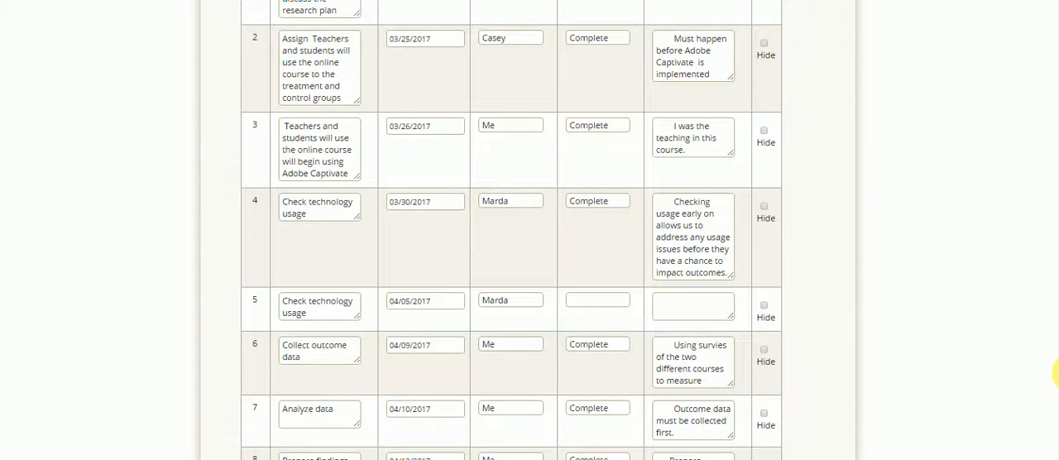
pyautogui.scroll(-1, 1056, 373)
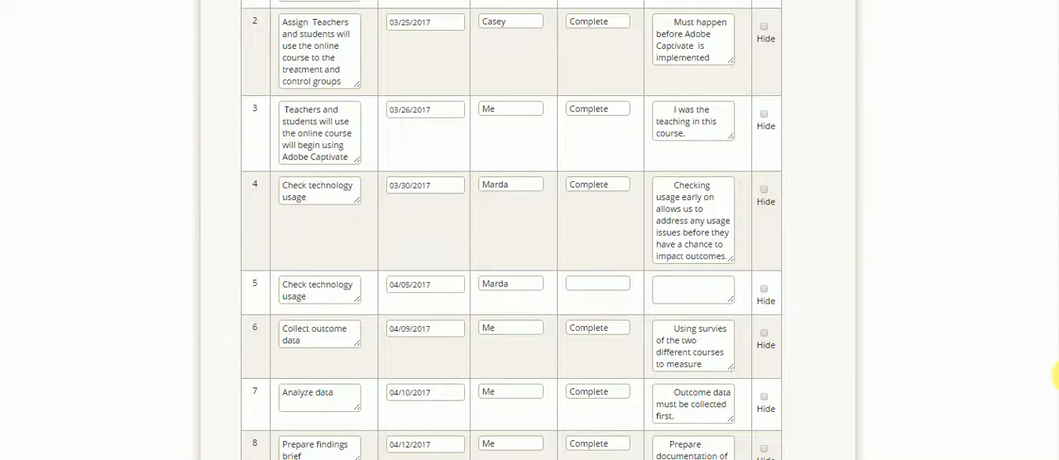
pyautogui.scroll(-1, 1056, 374)
pyautogui.scroll(-3, 1056, 377)
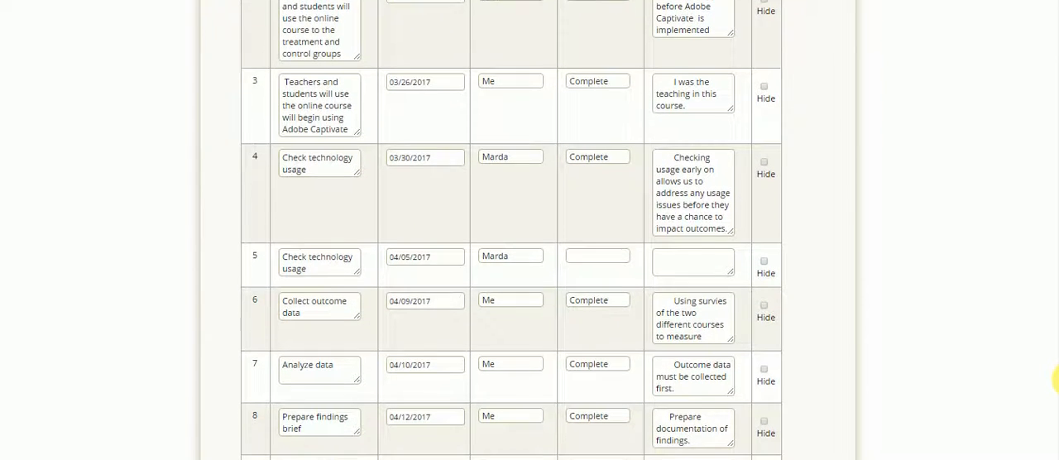
pyautogui.scroll(-1, 1056, 384)
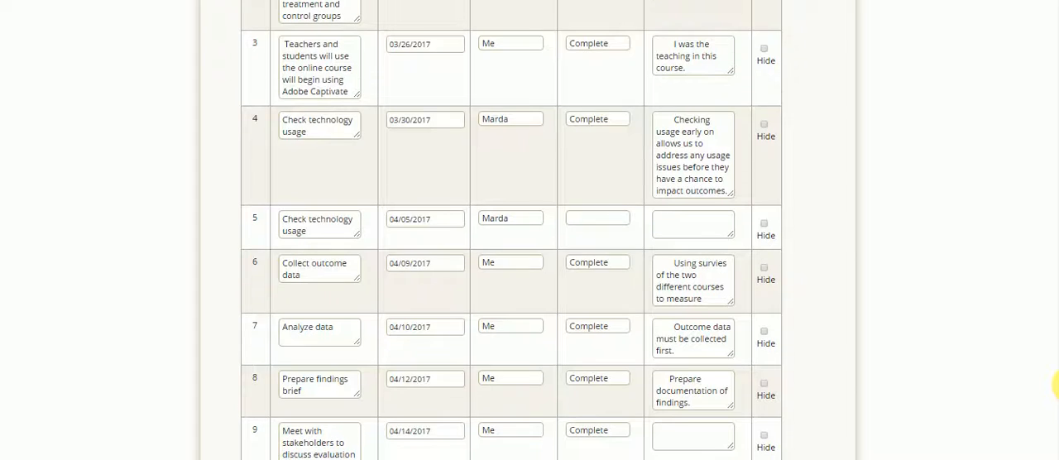
pyautogui.scroll(-3, 1056, 383)
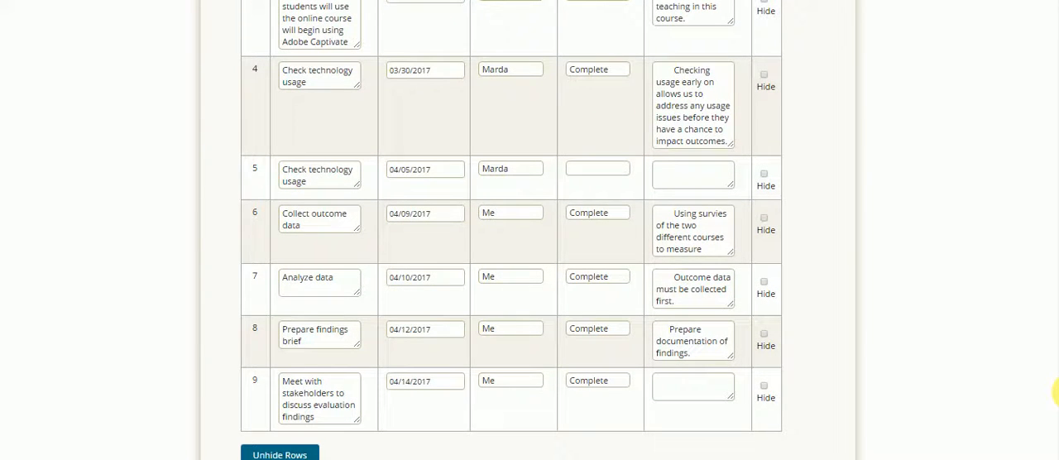
pyautogui.scroll(-3, 1056, 393)
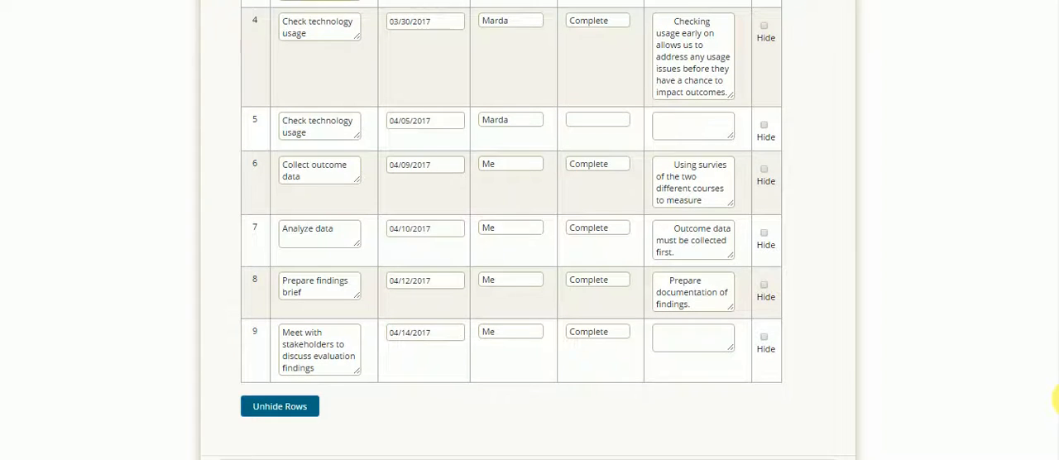
pyautogui.scroll(1, 1051, 397)
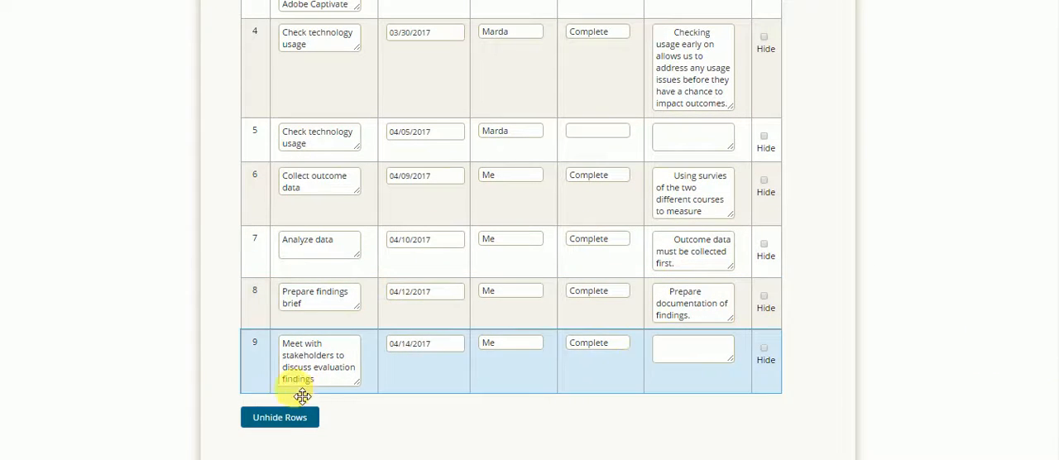
# - Save the evaluation plan as complete and go to the Preparing Your Data section
pyautogui.scroll(-10, 1056, 394)
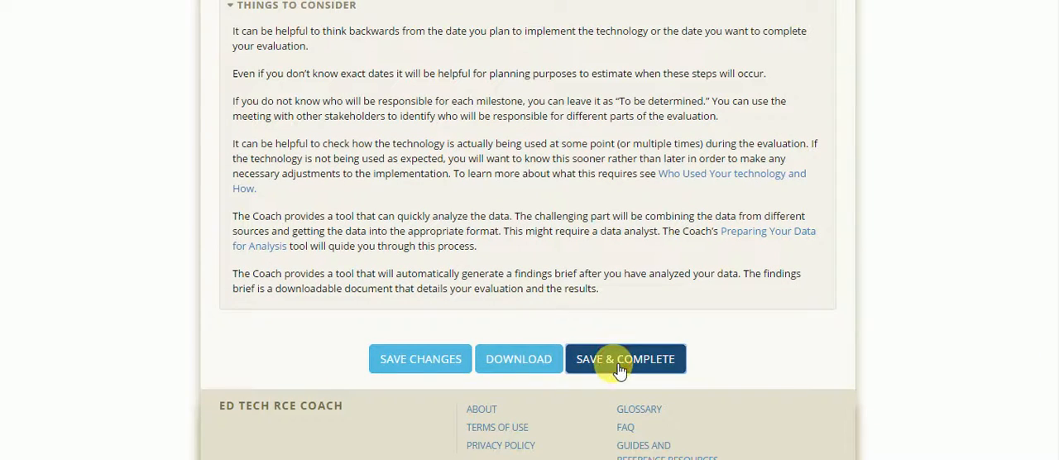
pyautogui.click(620, 361)
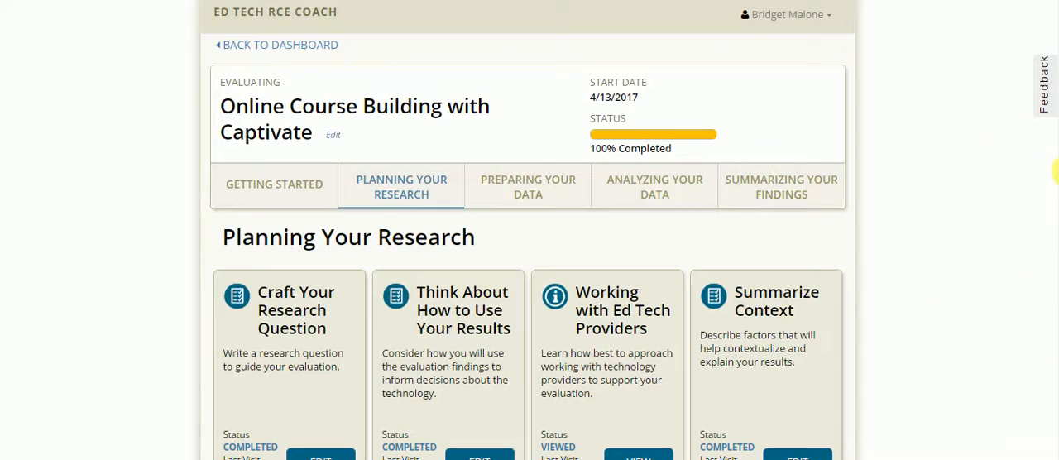
pyautogui.click(533, 185)
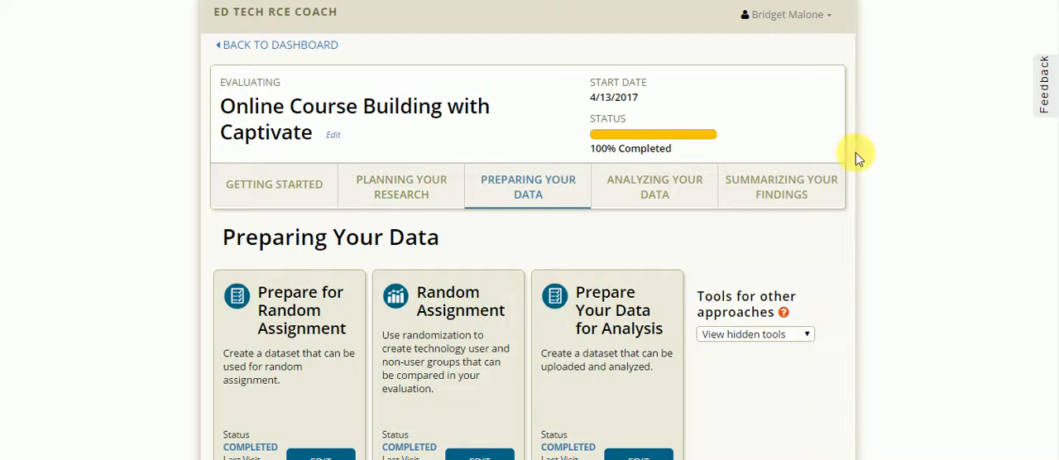
# - Open the Prepare for Random Assignment tool, skim through its checklists, and save it as complete
pyautogui.scroll(-1, 1056, 305)
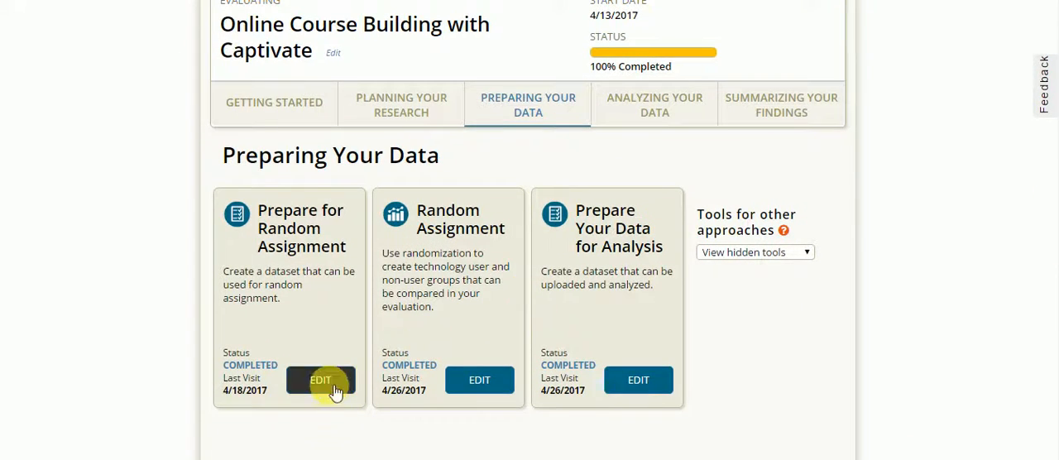
pyautogui.click(321, 380)
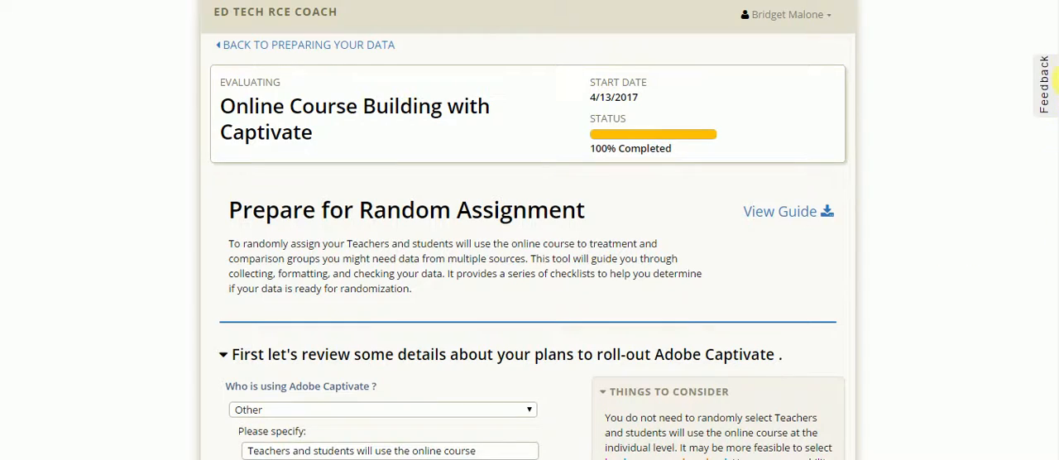
pyautogui.moveTo(1056, 76); pyautogui.dragTo(1054, 442)
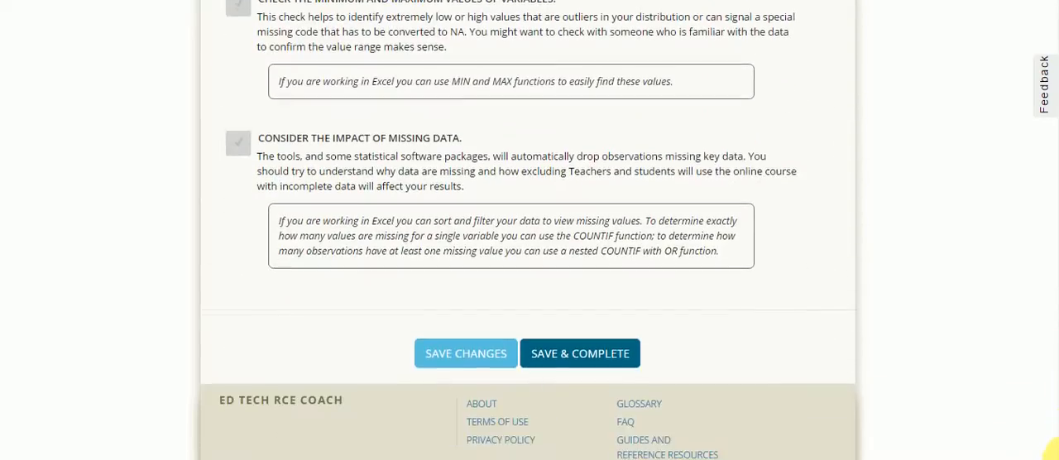
pyautogui.click(566, 364)
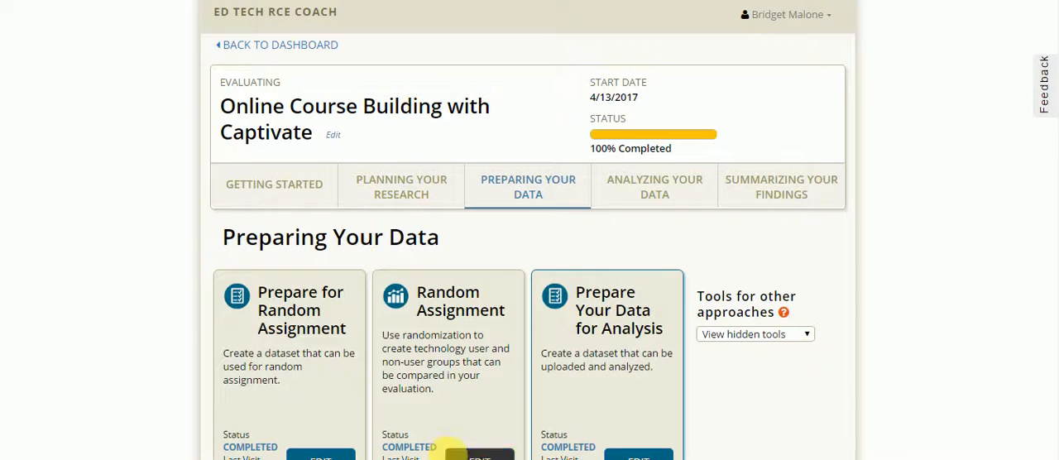
# - Open the Random Assignment tool, look over its roll-out details and data upload section, and save it as complete
pyautogui.click(466, 452)
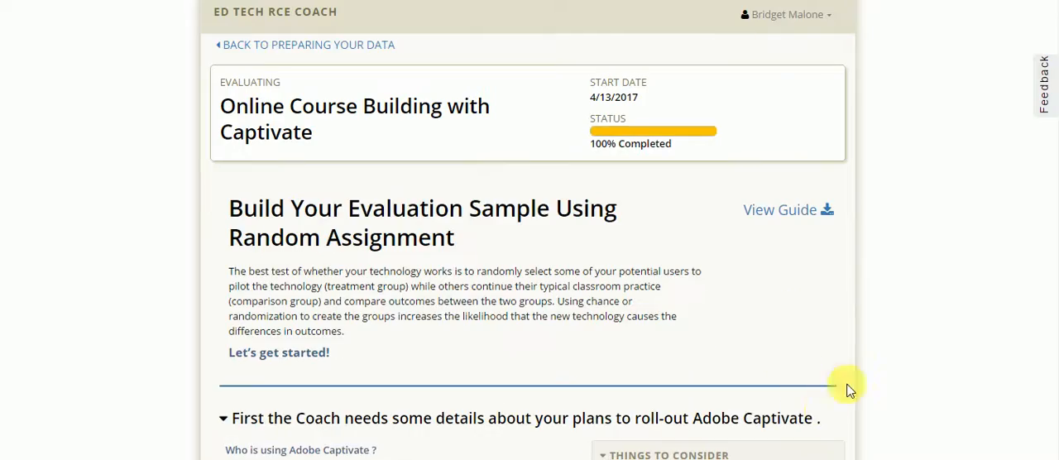
pyautogui.scroll(-9, 1053, 162)
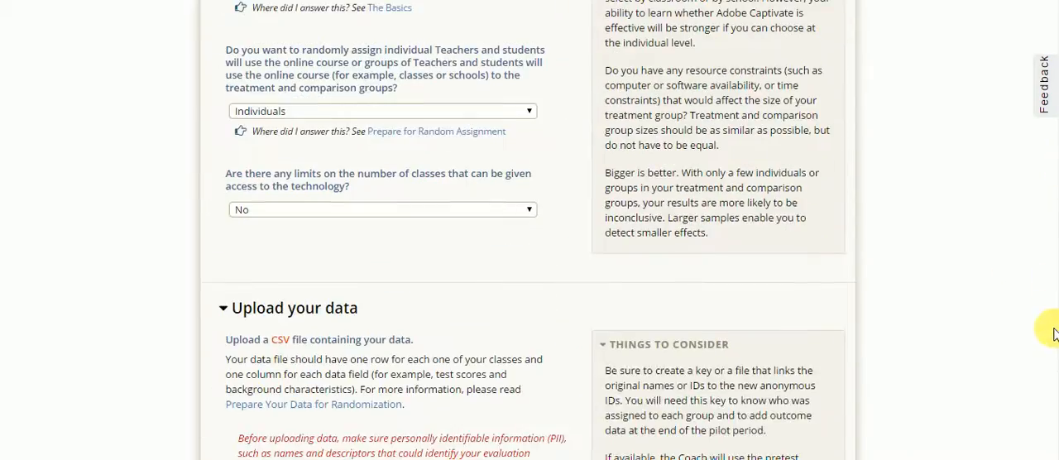
pyautogui.moveTo(1050, 408); pyautogui.dragTo(1058, 137)
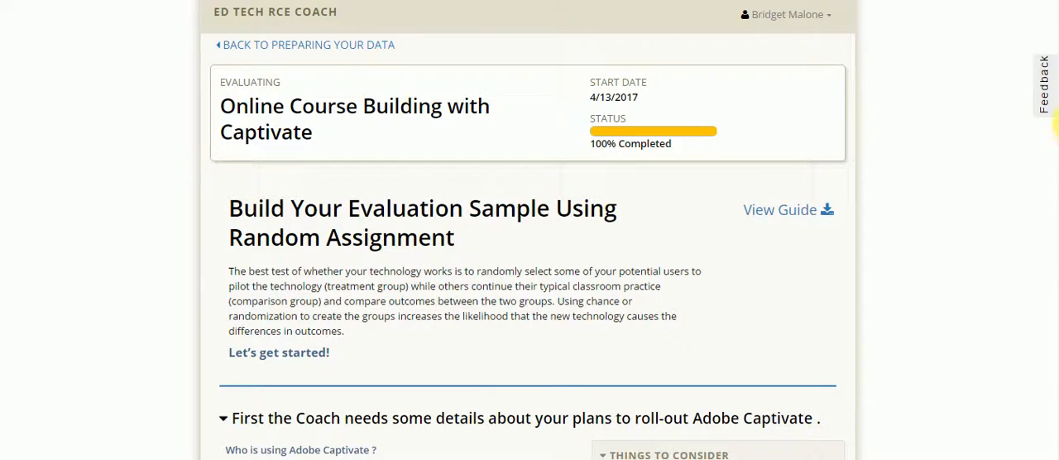
pyautogui.moveTo(1055, 120); pyautogui.dragTo(1051, 457)
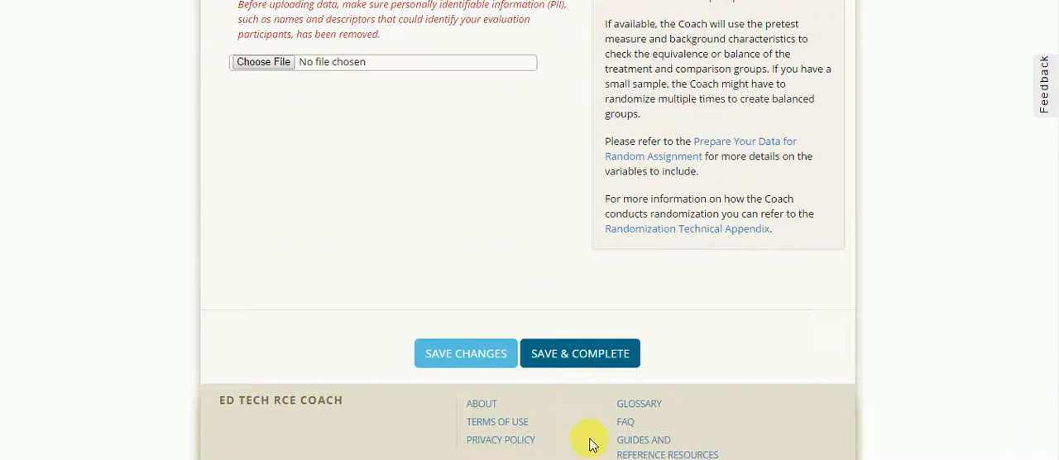
pyautogui.click(561, 364)
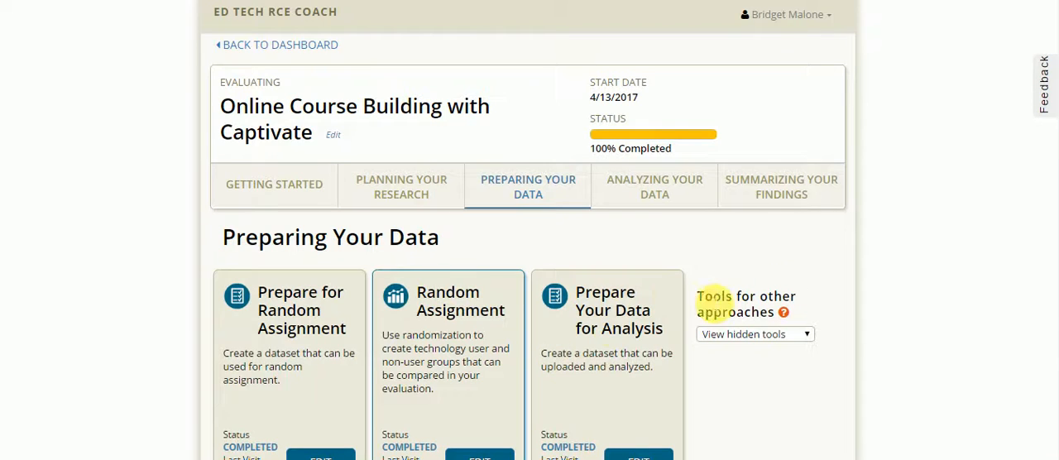
# - Open the Prepare Your Data for Analysis tool, skim through its data checks, and save it as complete
pyautogui.click(639, 455)
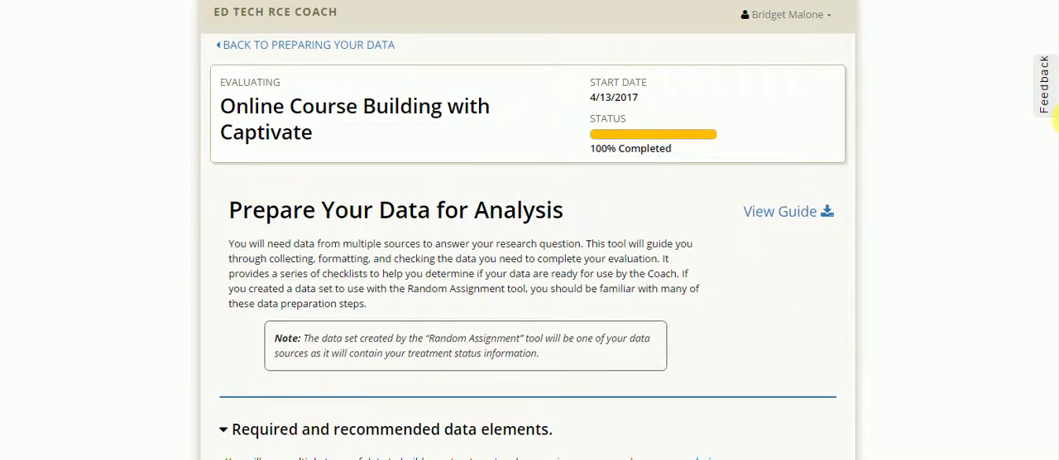
pyautogui.moveTo(1056, 120); pyautogui.dragTo(1054, 458)
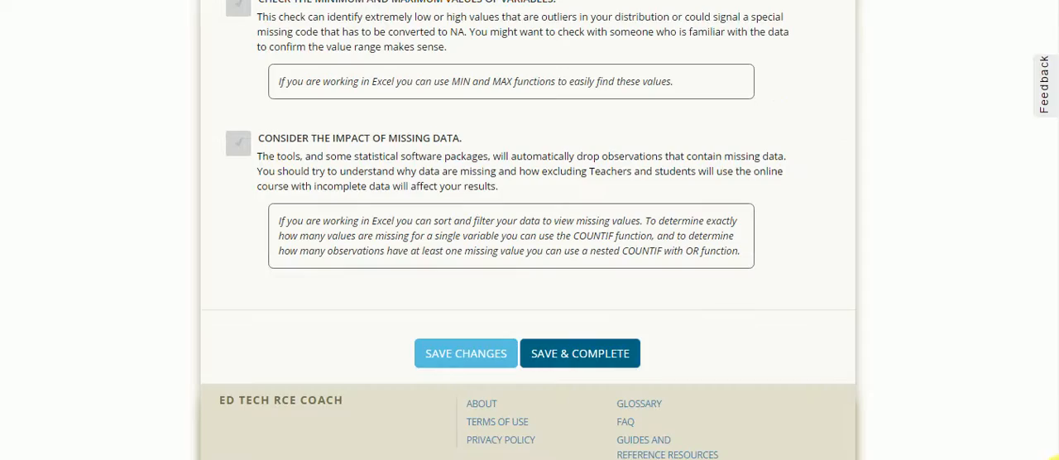
pyautogui.click(629, 362)
# - Open the Get Results tool under Analyzing Your Data and review the previous answers on measure, direction, success and confidence
pyautogui.moveTo(654, 180); pyautogui.dragTo(667, 194)
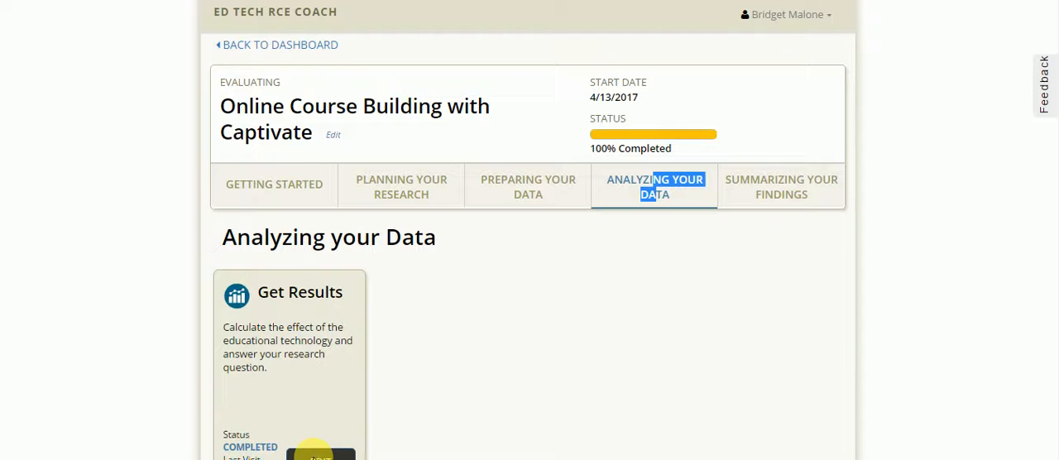
pyautogui.click(318, 456)
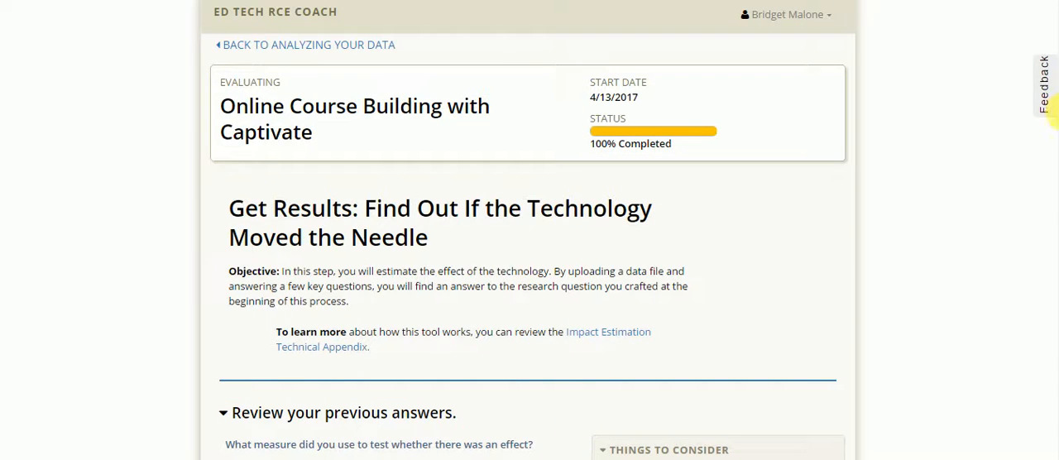
pyautogui.scroll(-1, 1056, 140)
pyautogui.scroll(-3, 1056, 140)
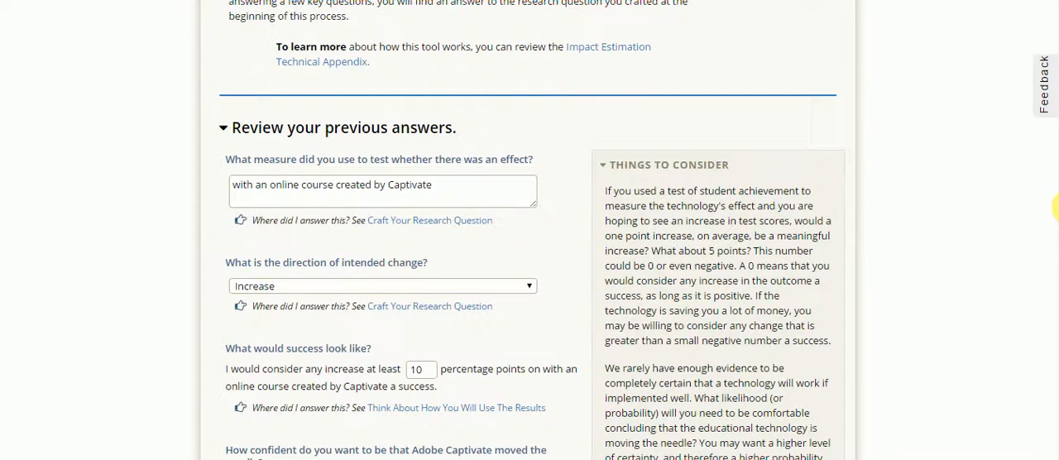
pyautogui.scroll(-5, 1056, 207)
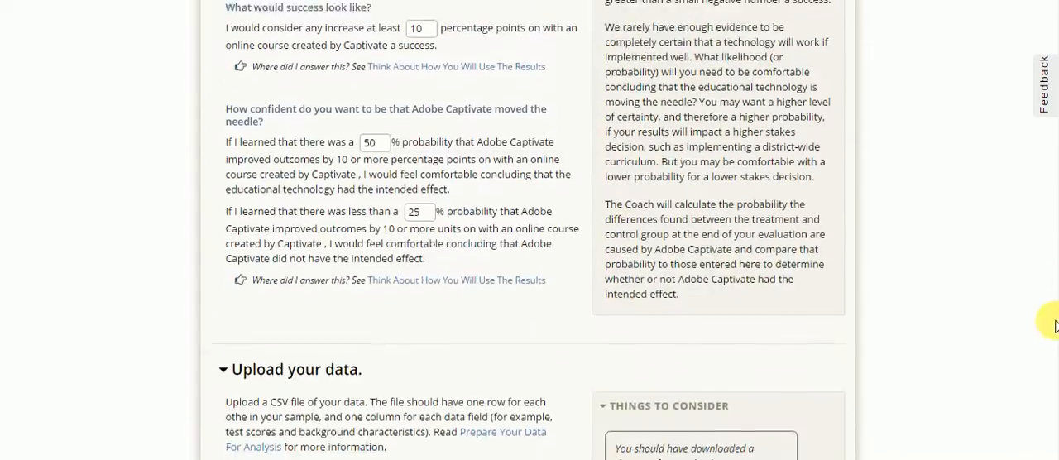
pyautogui.scroll(3, 1053, 248)
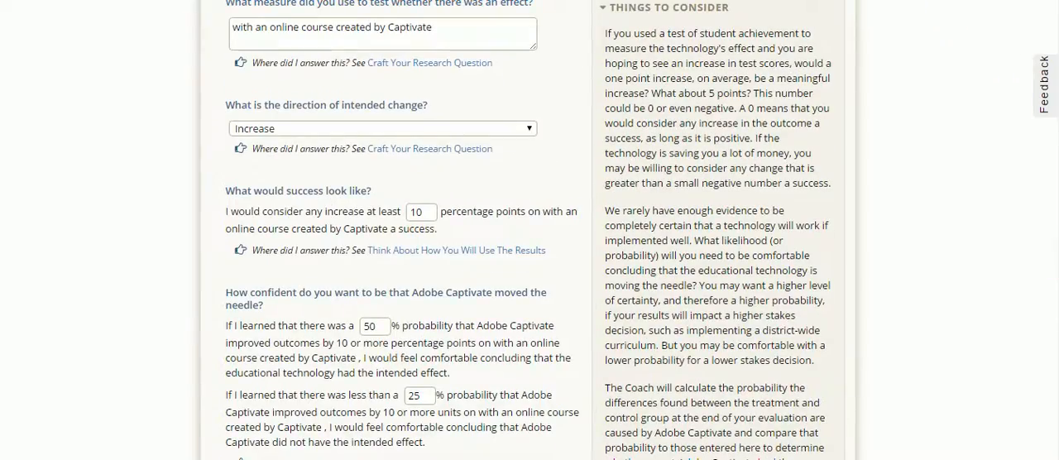
# - Switch to Google Drive in a new browser tab and open the Online Course Evaluation (Post) form from My Drive
pyautogui.hotkey('ctrl', 't')
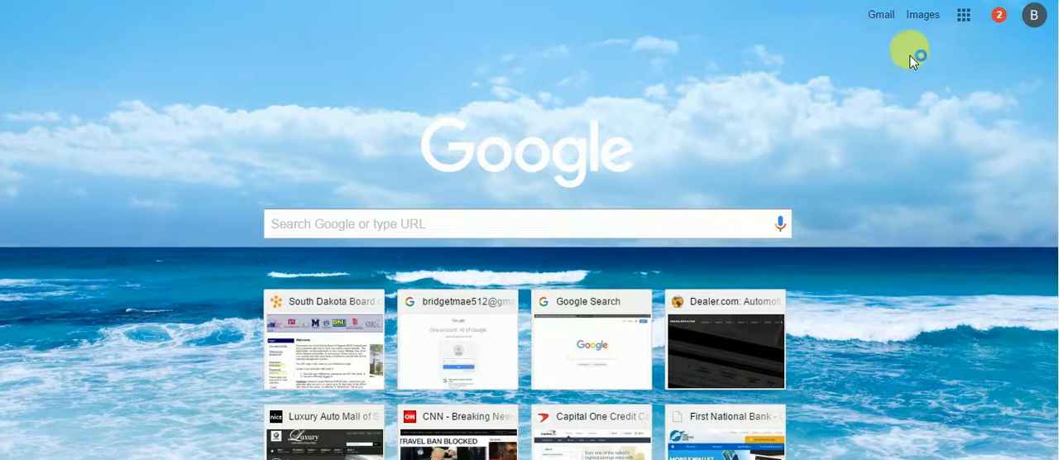
pyautogui.click(974, 21)
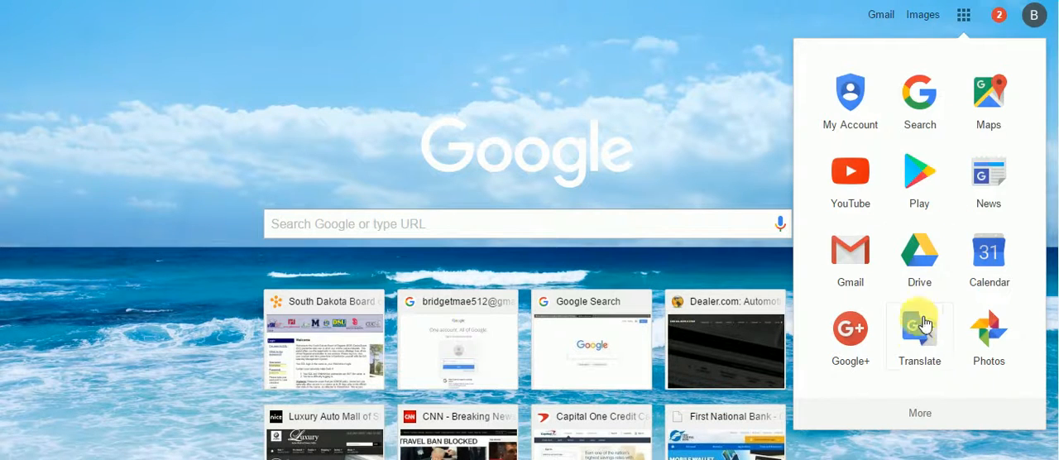
pyautogui.click(920, 267)
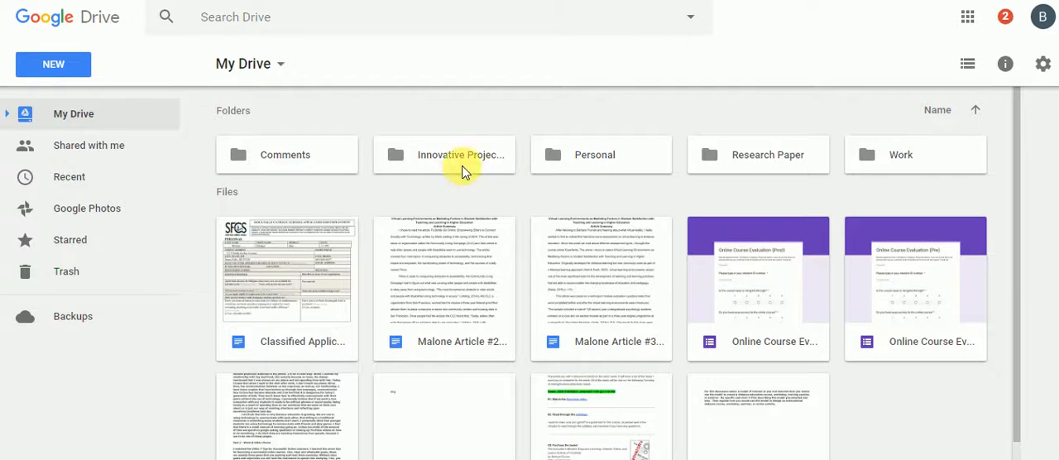
pyautogui.doubleClick(483, 159)
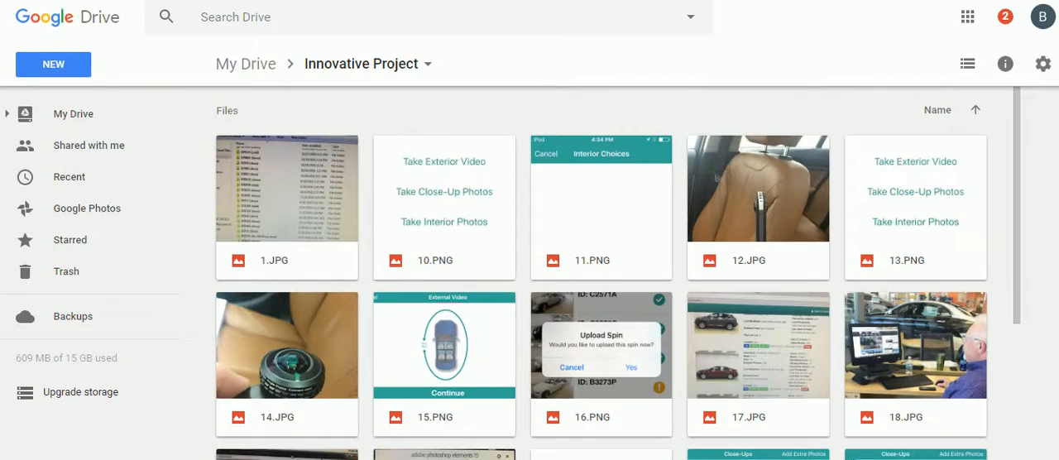
pyautogui.click(246, 64)
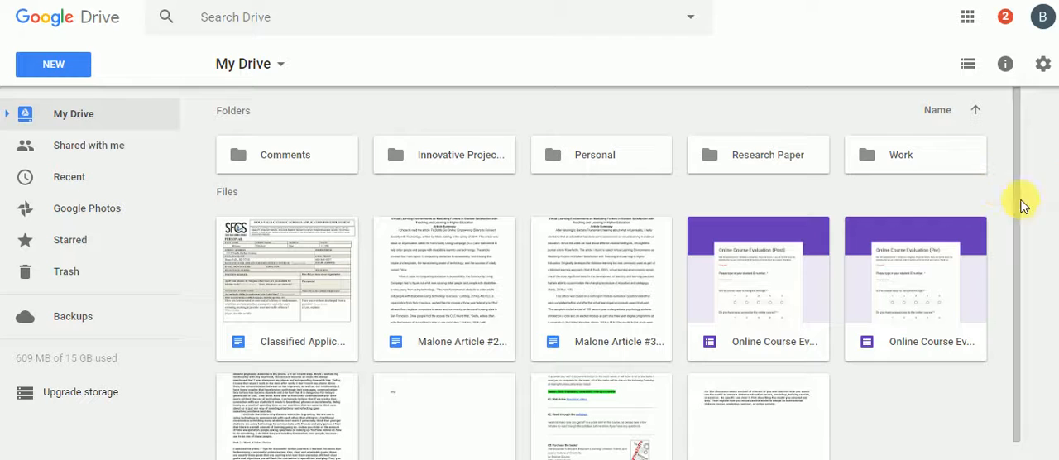
pyautogui.doubleClick(751, 306)
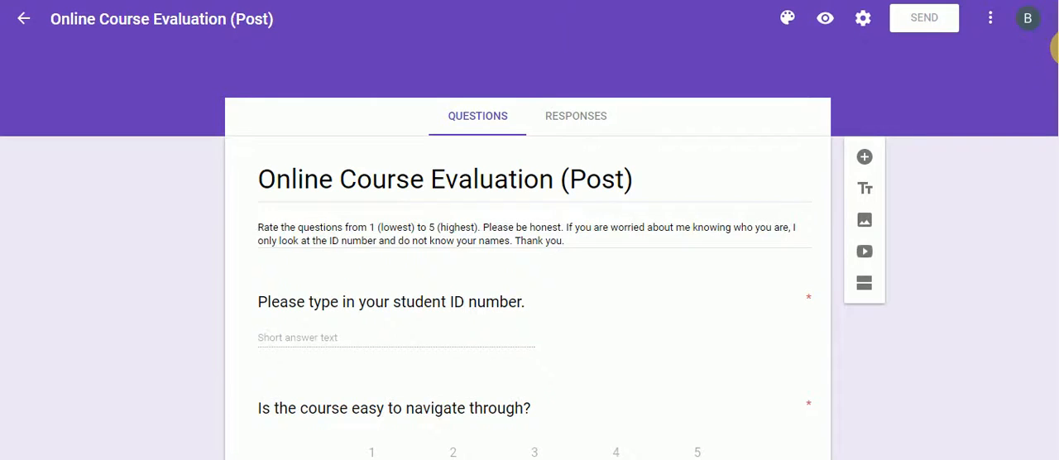
# - Read through all the questions of the Online Course Evaluation (Post) form, from student ID to variety of assessments, and close the form
pyautogui.scroll(-3, 1054, 48)
pyautogui.scroll(-2, 1055, 105)
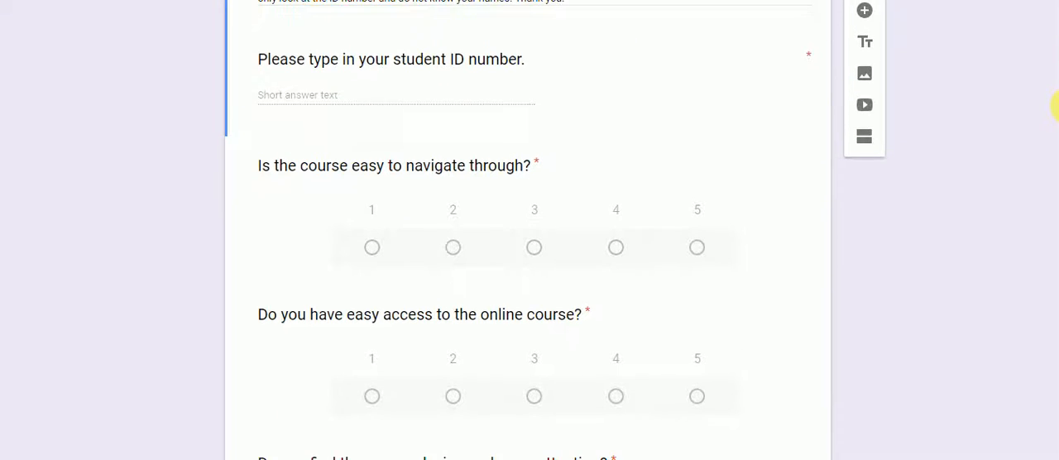
pyautogui.scroll(-2, 1056, 122)
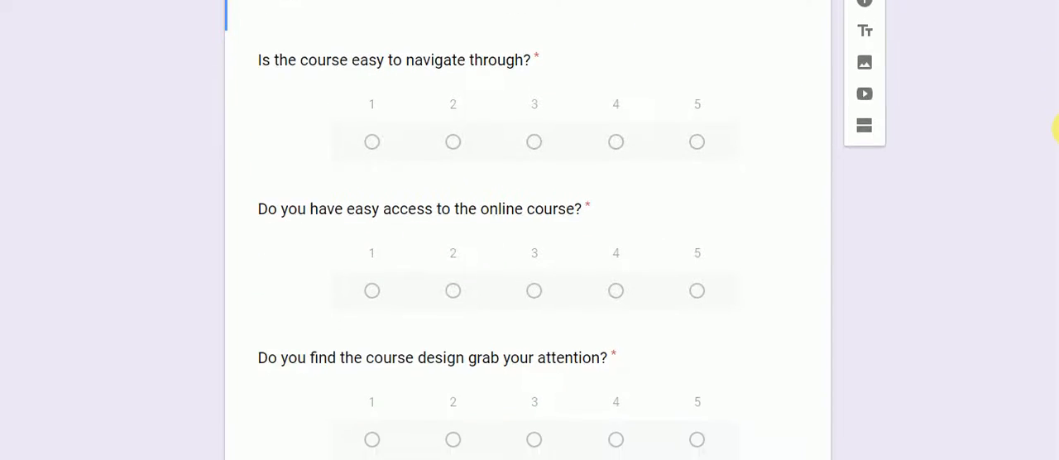
pyautogui.scroll(-2, 1055, 141)
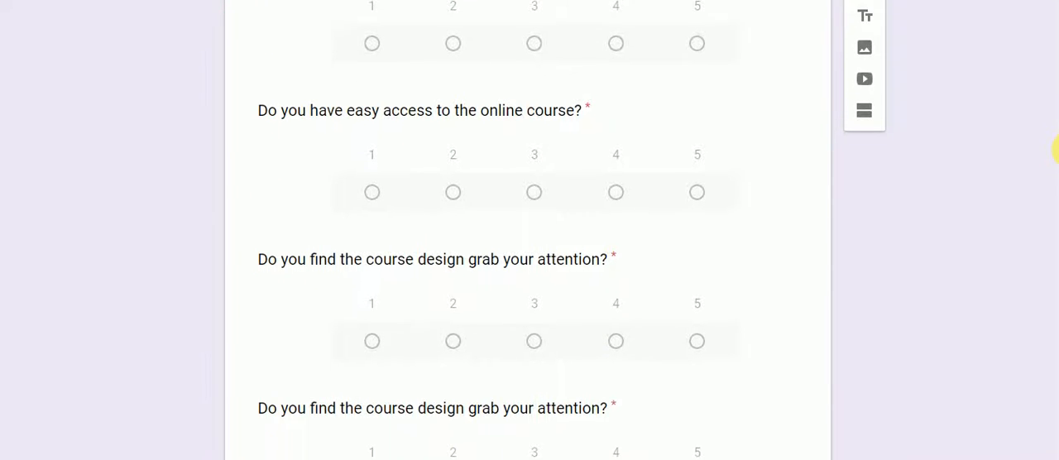
pyautogui.scroll(-3, 1056, 161)
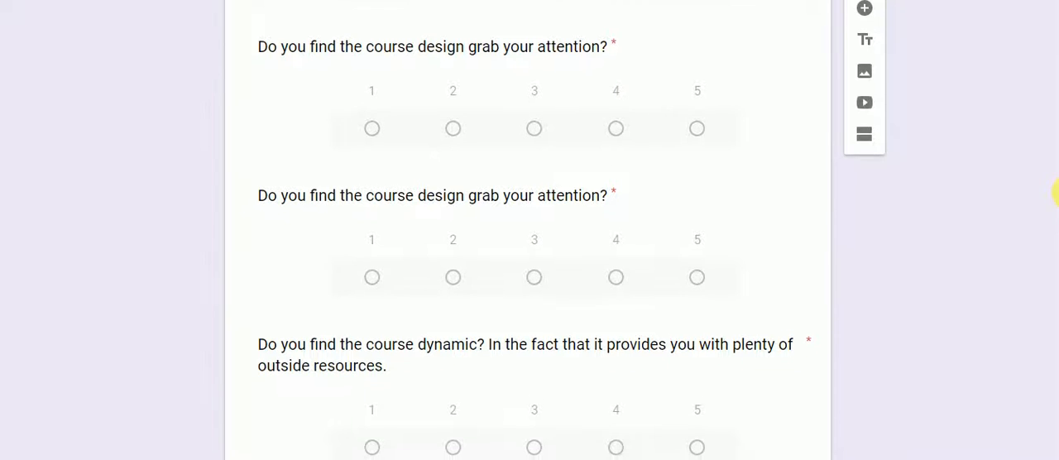
pyautogui.scroll(-2, 1056, 194)
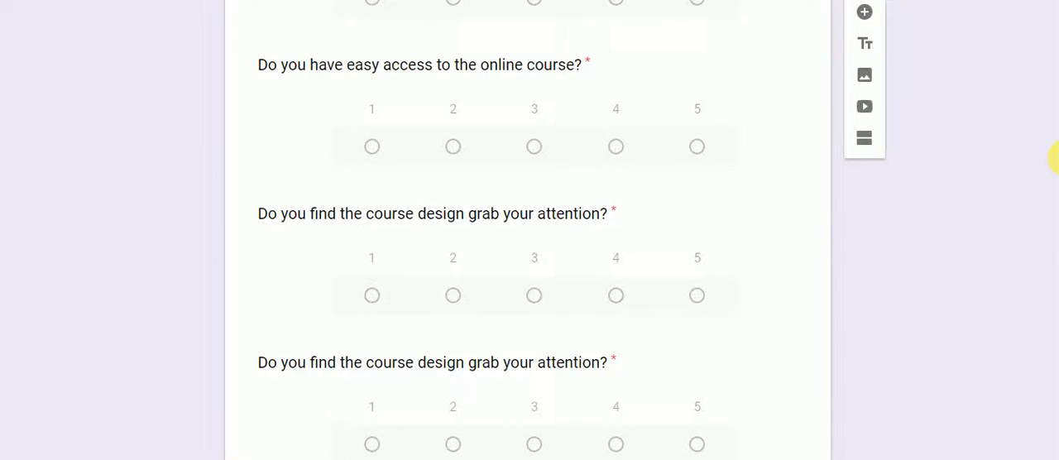
pyautogui.scroll(-3, 1056, 198)
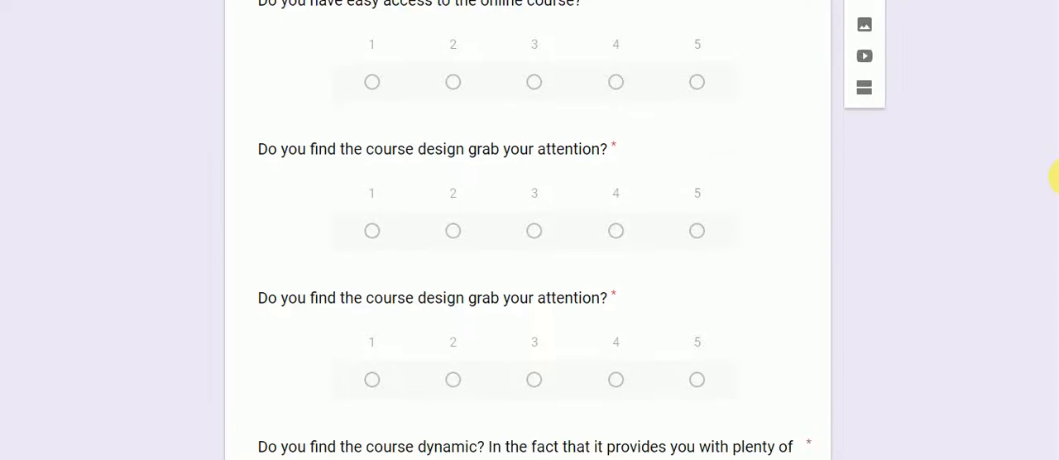
pyautogui.moveTo(1058, 191); pyautogui.dragTo(1058, 384)
pyautogui.moveTo(1058, 386); pyautogui.dragTo(1057, 427)
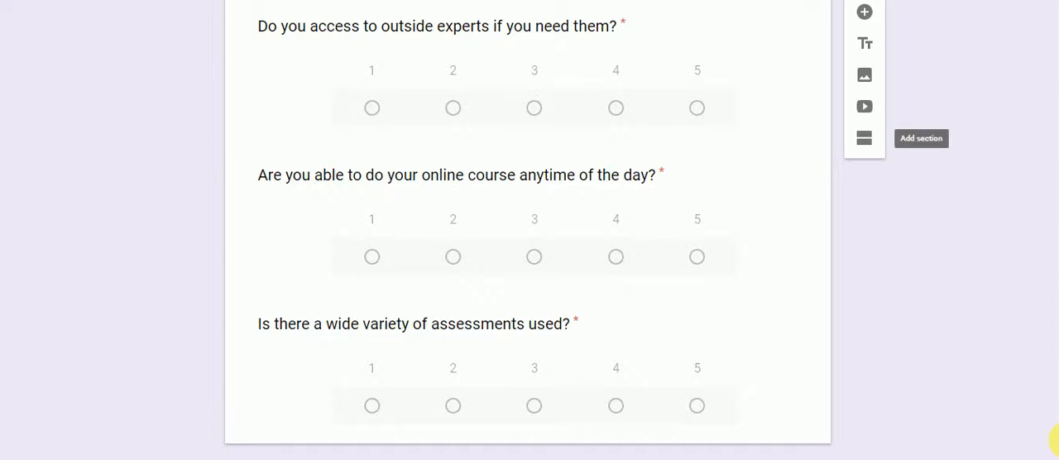
pyautogui.moveTo(1057, 439); pyautogui.dragTo(1056, 50)
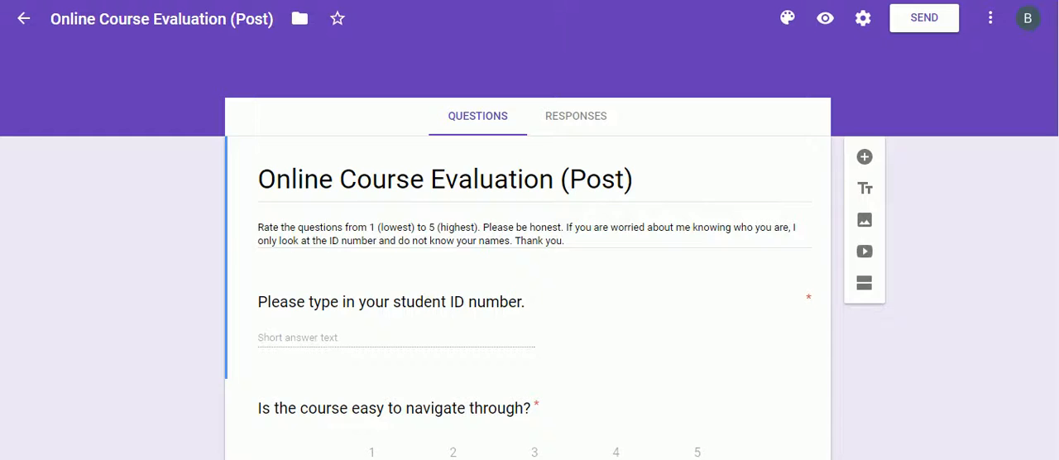
pyautogui.hotkey('ctrl', 'w')
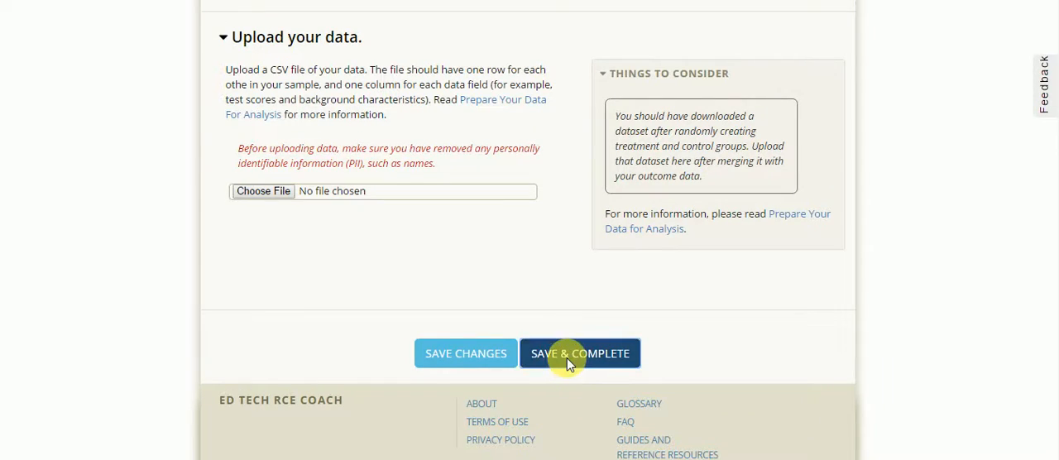
# - Save the Get Results tool as complete, open Share Your Results under Summarizing Your Findings, and dismiss the data issues notice
pyautogui.click(568, 357)
pyautogui.click(753, 194)
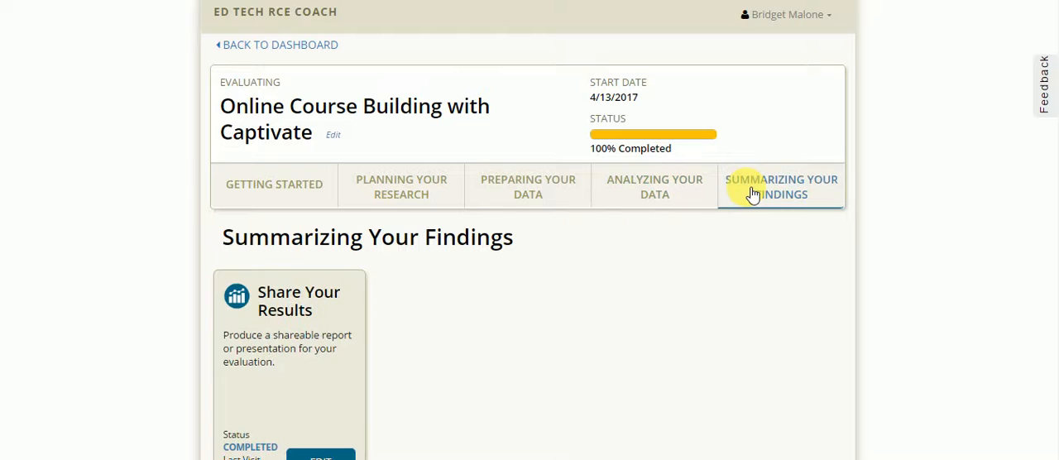
pyautogui.click(308, 456)
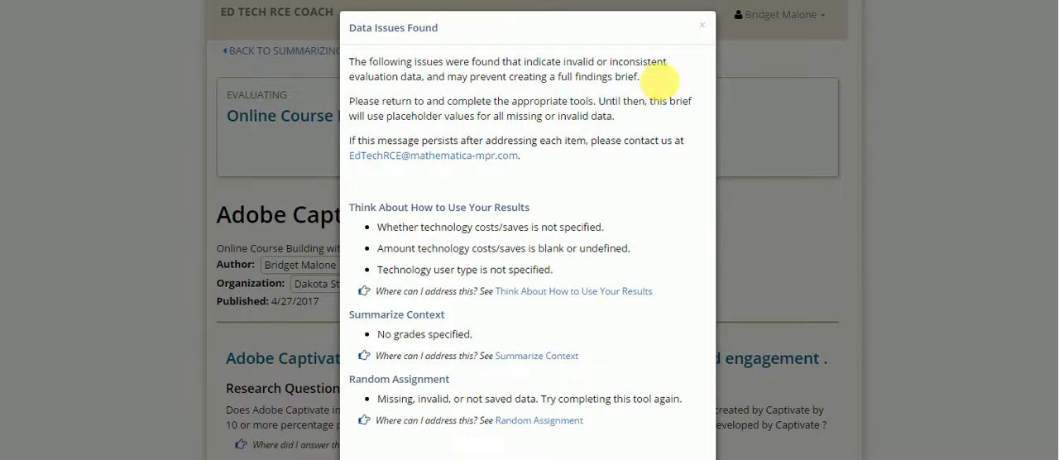
pyautogui.click(705, 30)
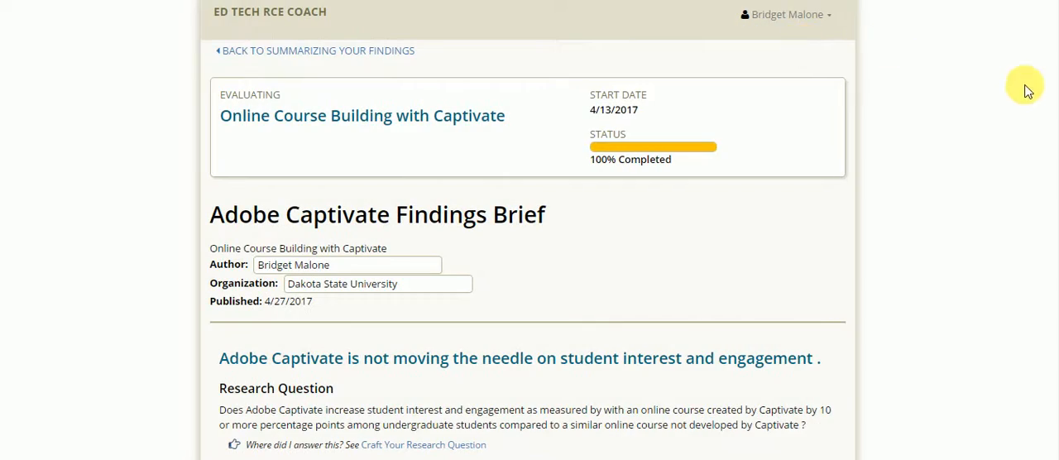
# - Complete the evaluation from the end of the Adobe Captivate Findings Brief and confirm that the results are ready to share
pyautogui.moveTo(1058, 80); pyautogui.dragTo(1057, 457)
pyautogui.click(685, 354)
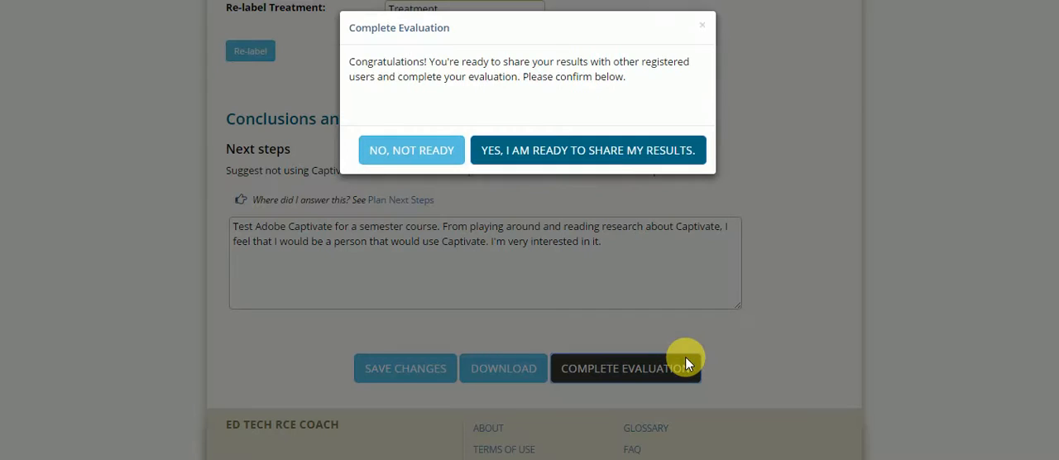
pyautogui.click(577, 154)
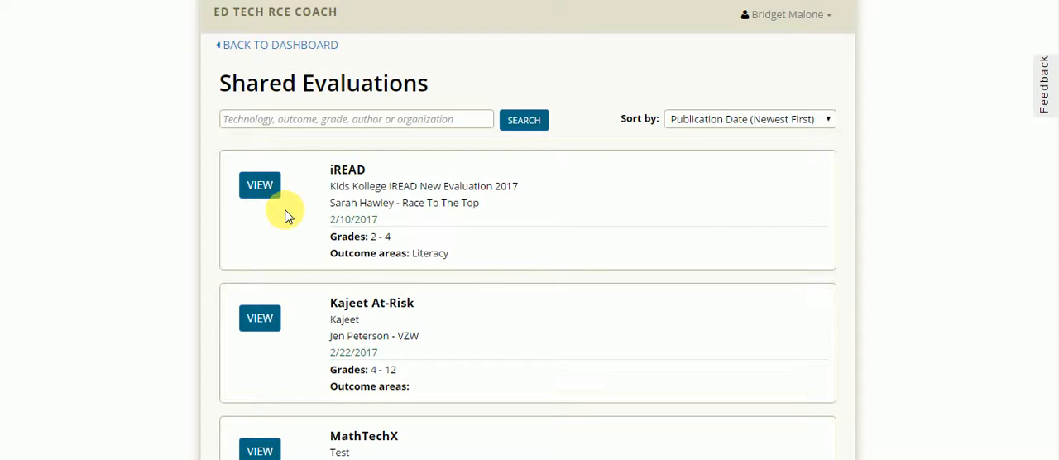
# - Find the Adobe Captivate entry for Online Course Building with Captivate among the shared evaluations and open its findings brief
pyautogui.moveTo(1058, 48); pyautogui.dragTo(1055, 413)
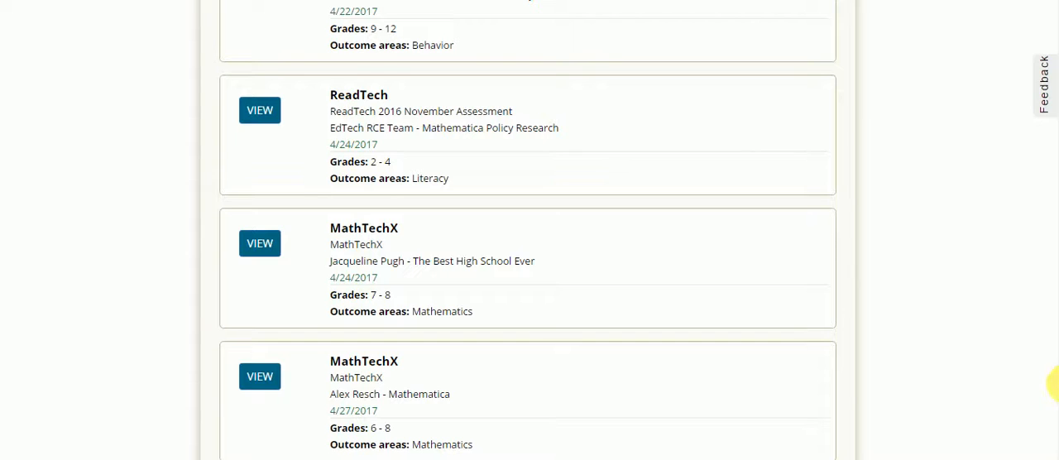
pyautogui.scroll(-3, 971, 367)
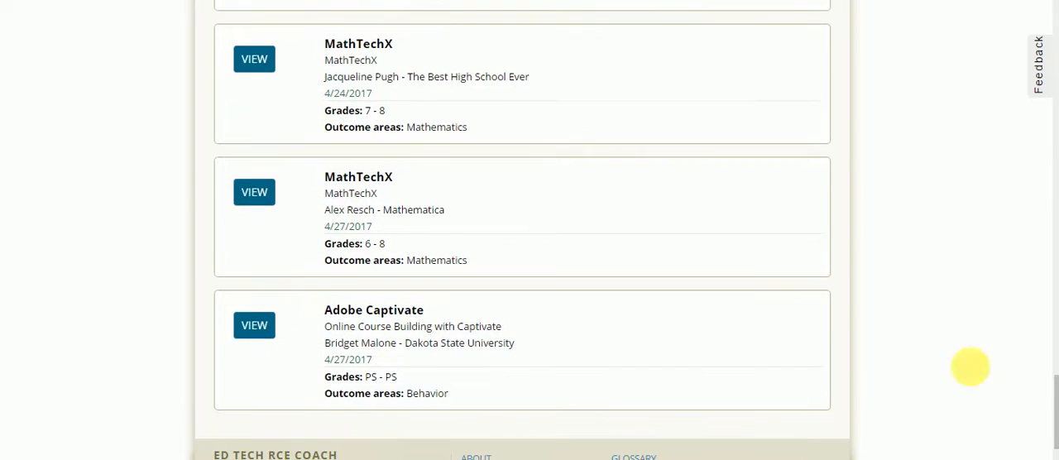
pyautogui.click(258, 331)
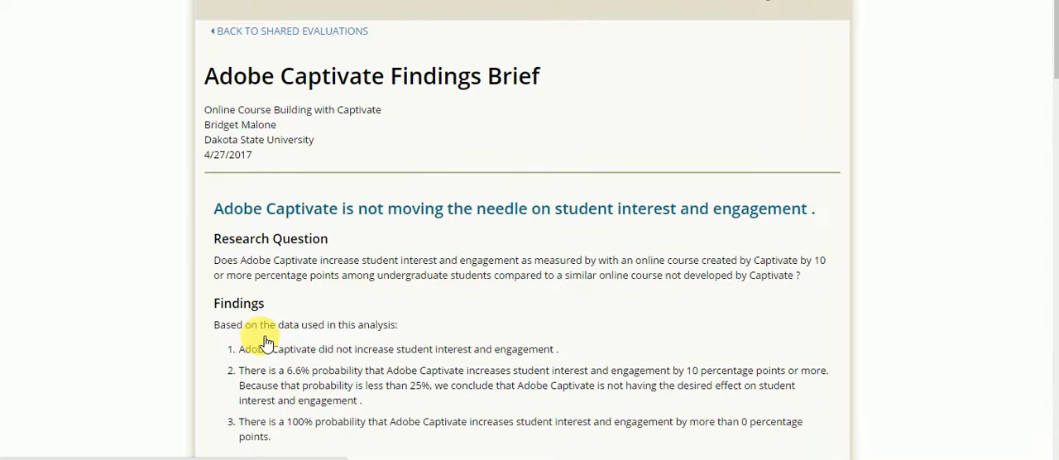
# - Review the shared findings brief, from the research question and findings to the average outcomes table and the conclusions and next steps
pyautogui.moveTo(1058, 57); pyautogui.dragTo(1053, 89)
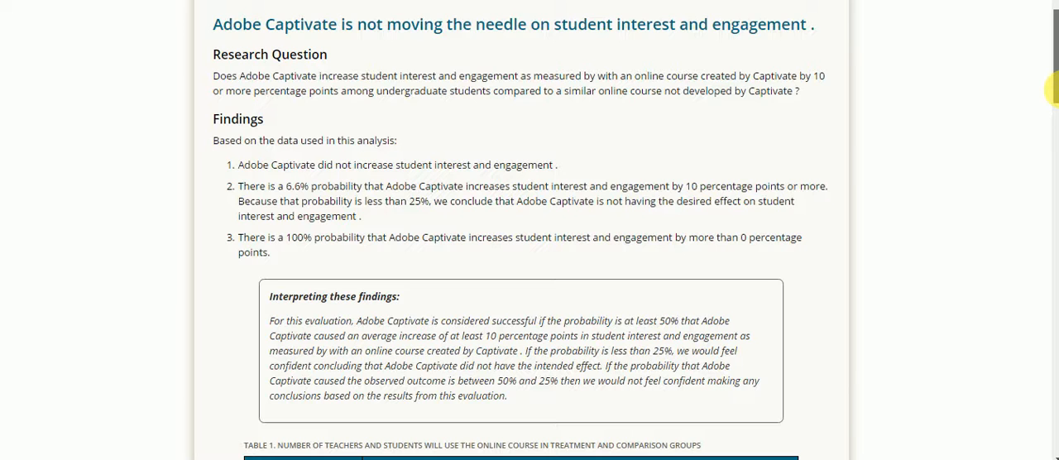
pyautogui.moveTo(1053, 89); pyautogui.dragTo(1053, 435)
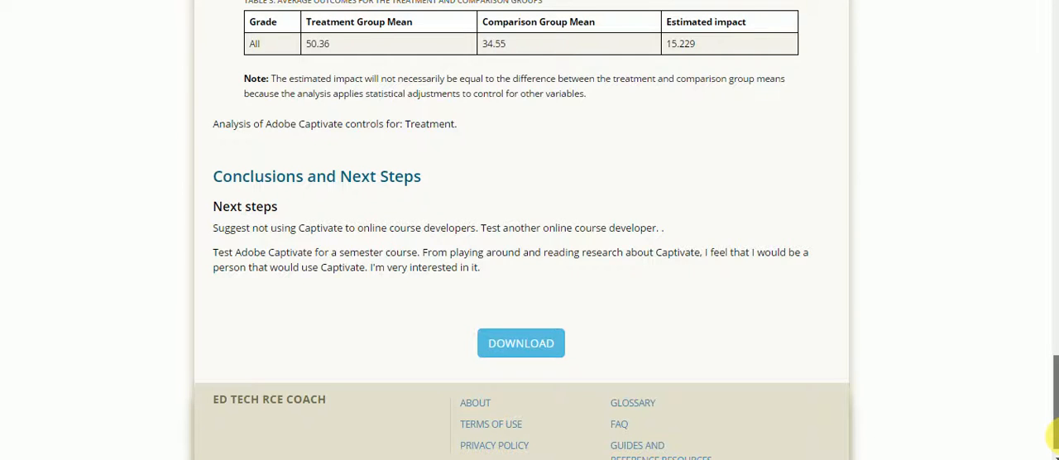
pyautogui.moveTo(1056, 436); pyautogui.dragTo(1057, 438)
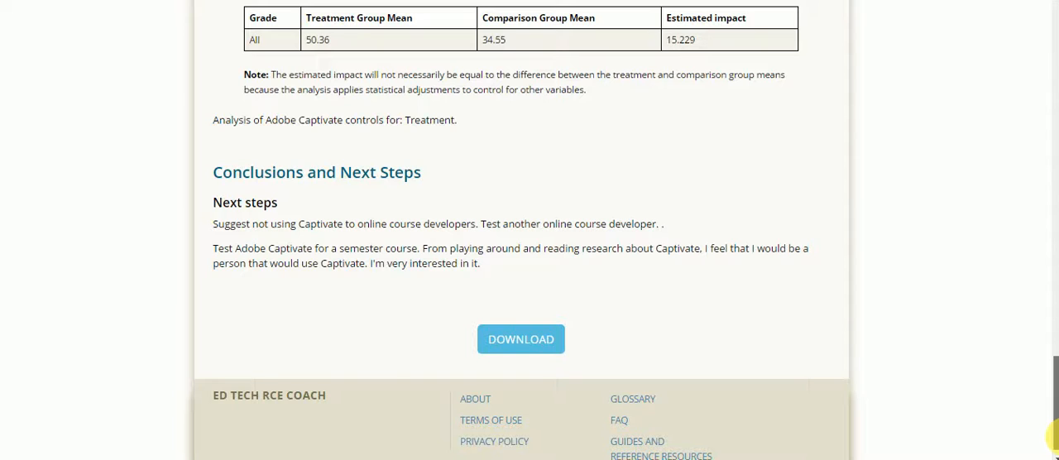
pyautogui.moveTo(1057, 437); pyautogui.dragTo(1058, 438)
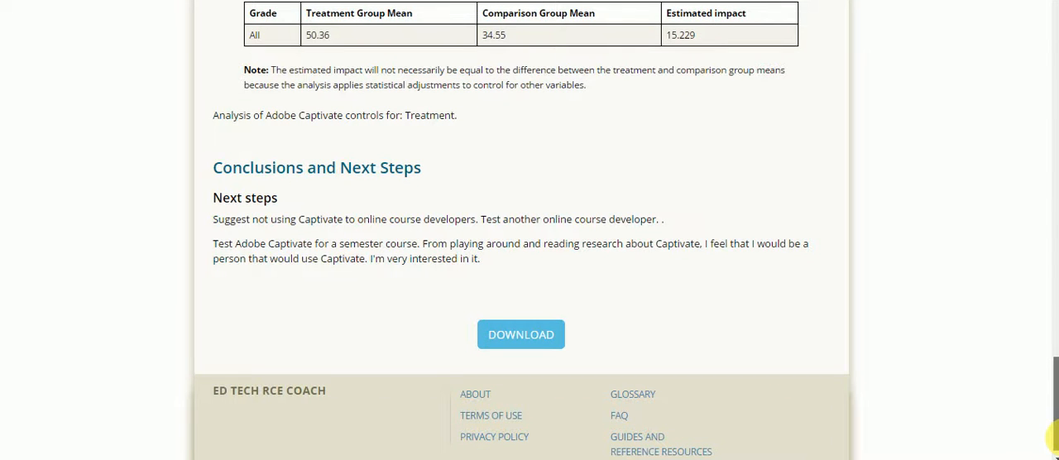
pyautogui.moveTo(1056, 438); pyautogui.dragTo(1056, 438)
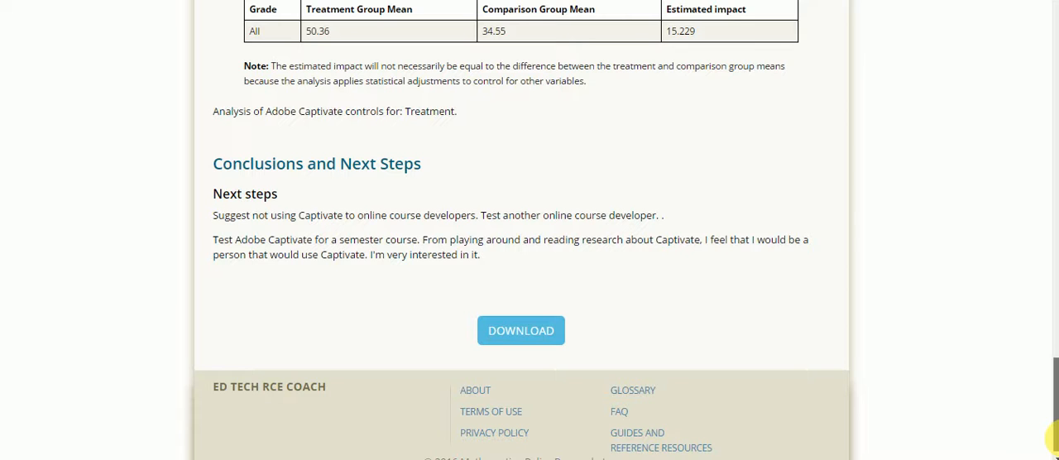
pyautogui.moveTo(1053, 437); pyautogui.dragTo(1056, 422)
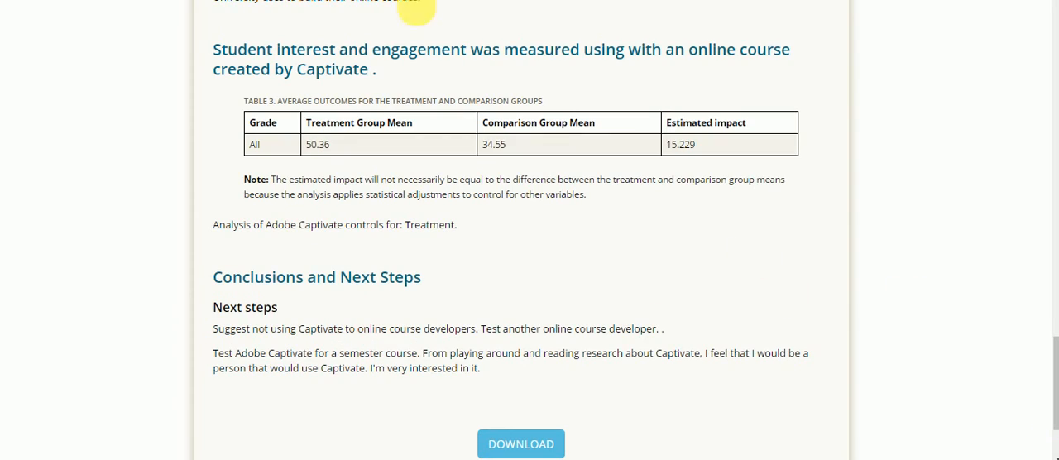